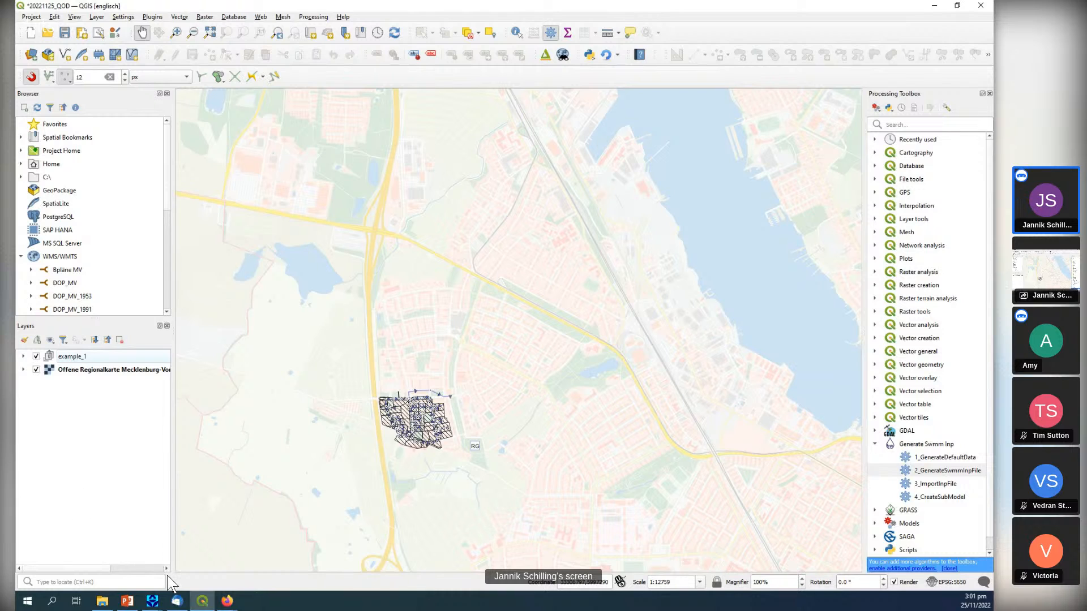
Switch to the small SWMM model and draw a four-sided subcatchment on the study area map beside the existing one.
left_click(150, 603)
left_click(203, 560)
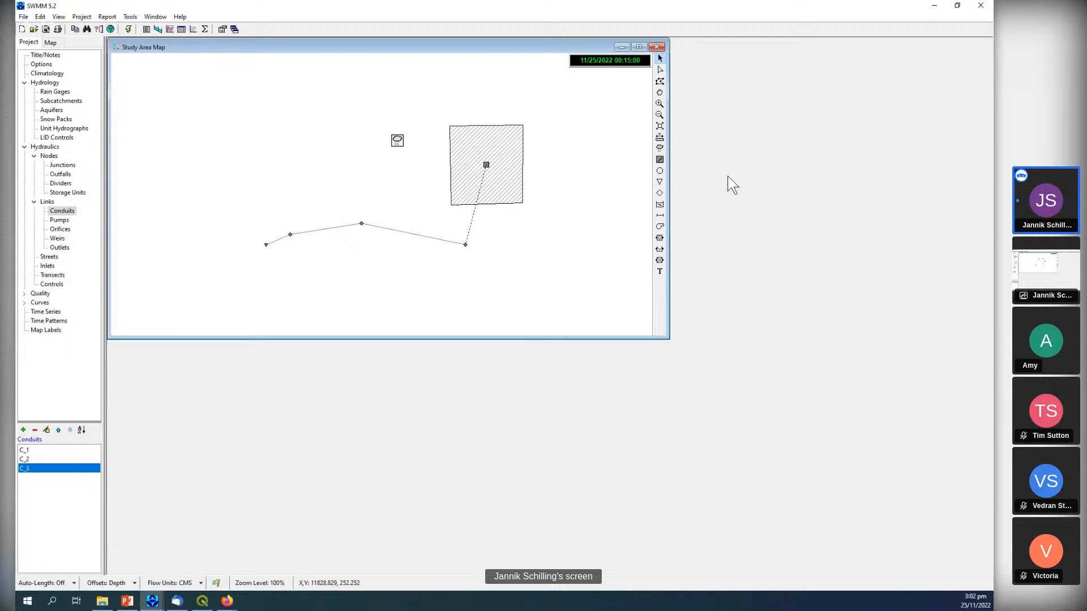
left_click(660, 160)
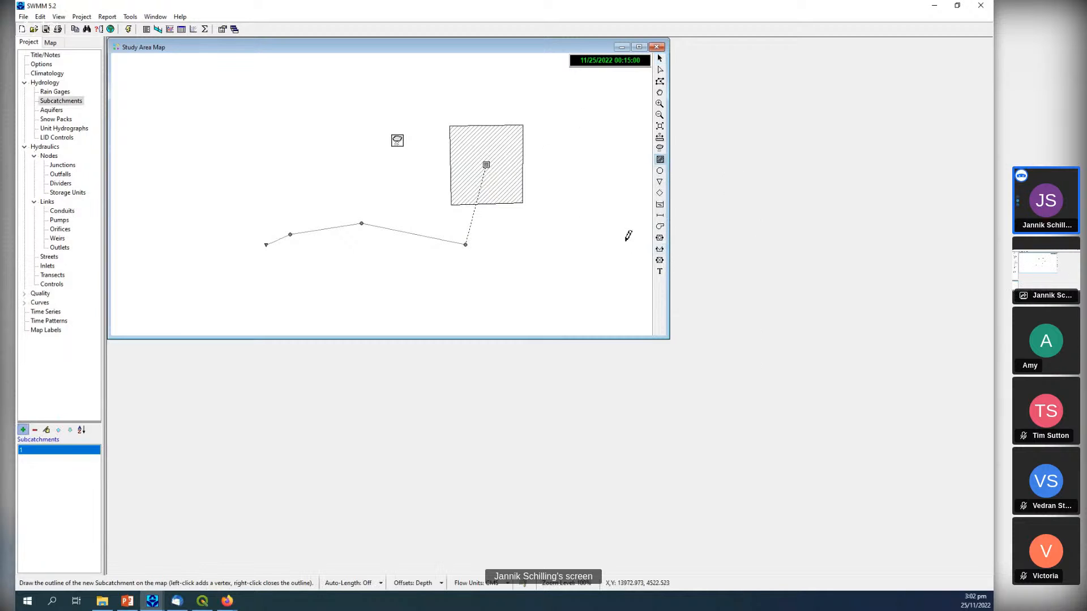
left_click(543, 134)
left_click(539, 211)
left_click(586, 214)
left_click(592, 145)
right_click(595, 158)
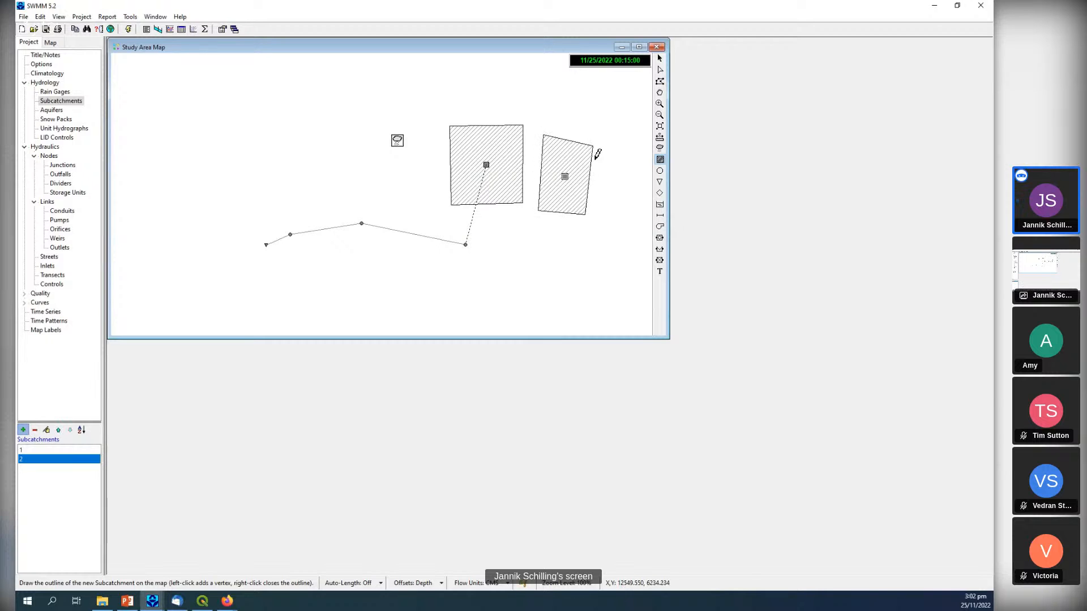
Review the new subcatchment's properties, keeping its editor clear of the drawn shapes, and close the editor.
double_click(60, 461)
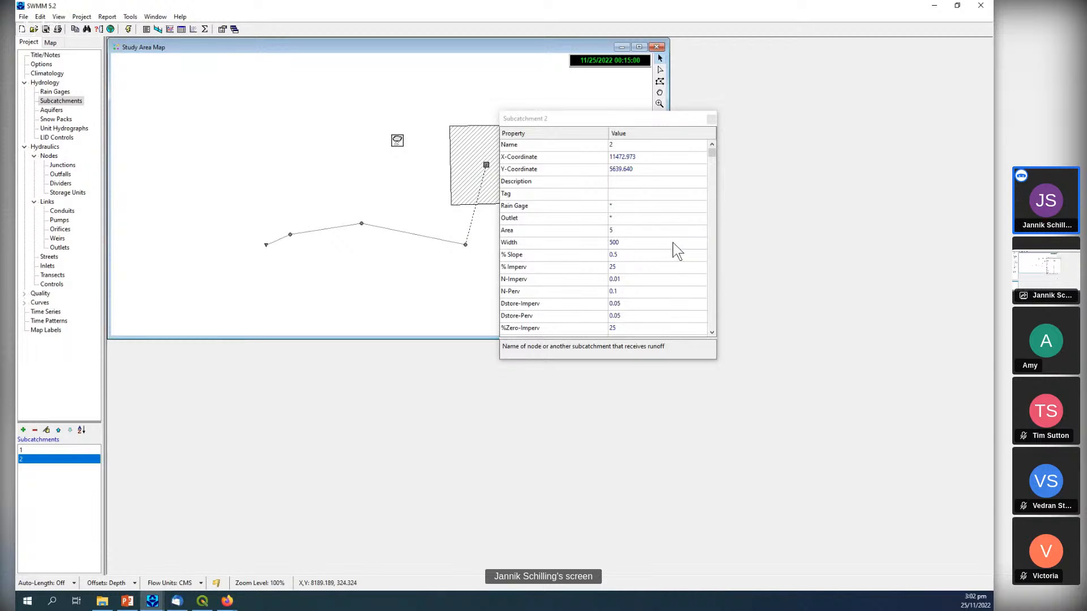
left_click_drag(687, 127, 771, 131)
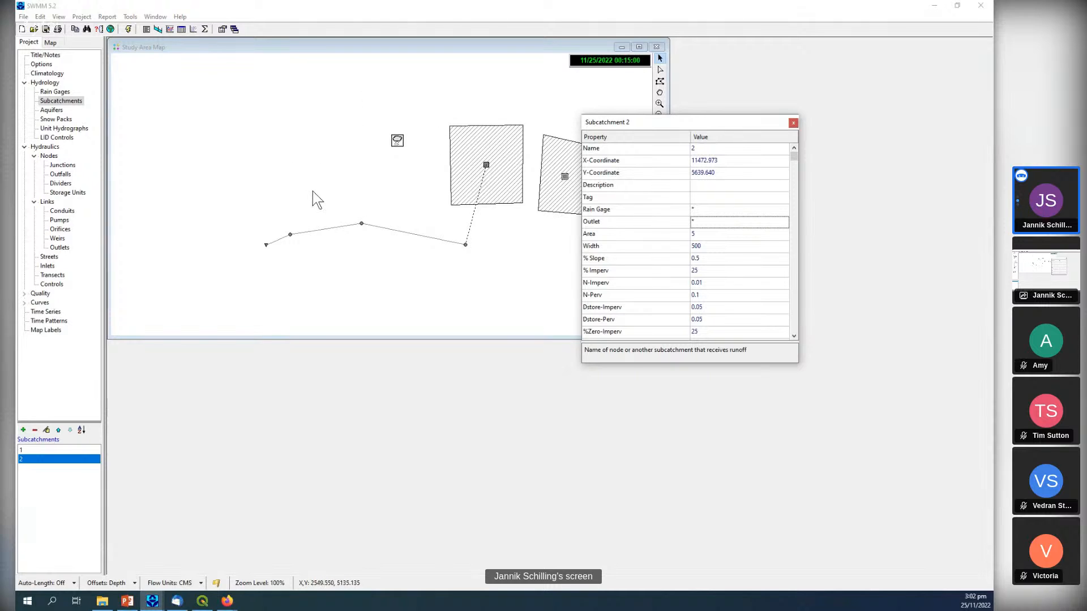
left_click(793, 122)
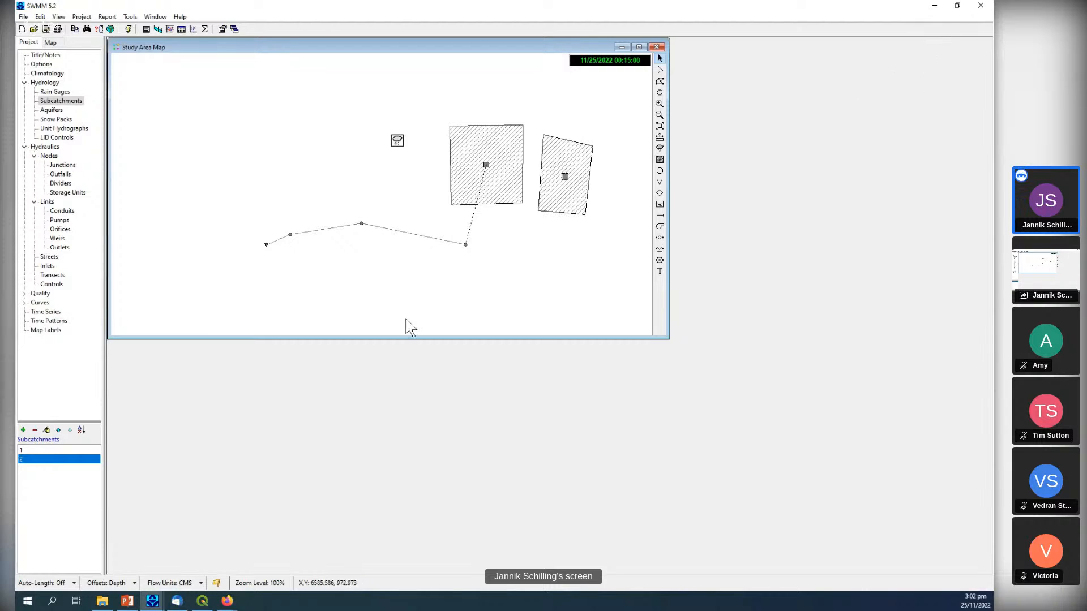
Bring up the other SWMM project with the large Teilgebiete network and make its study area map window taller.
left_click(158, 604)
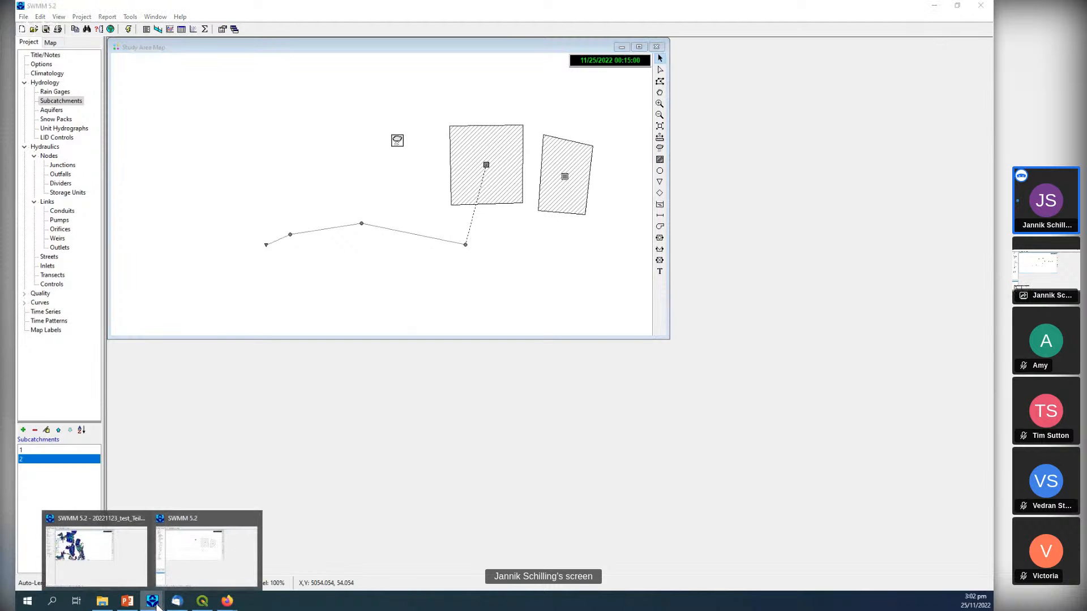
left_click(100, 562)
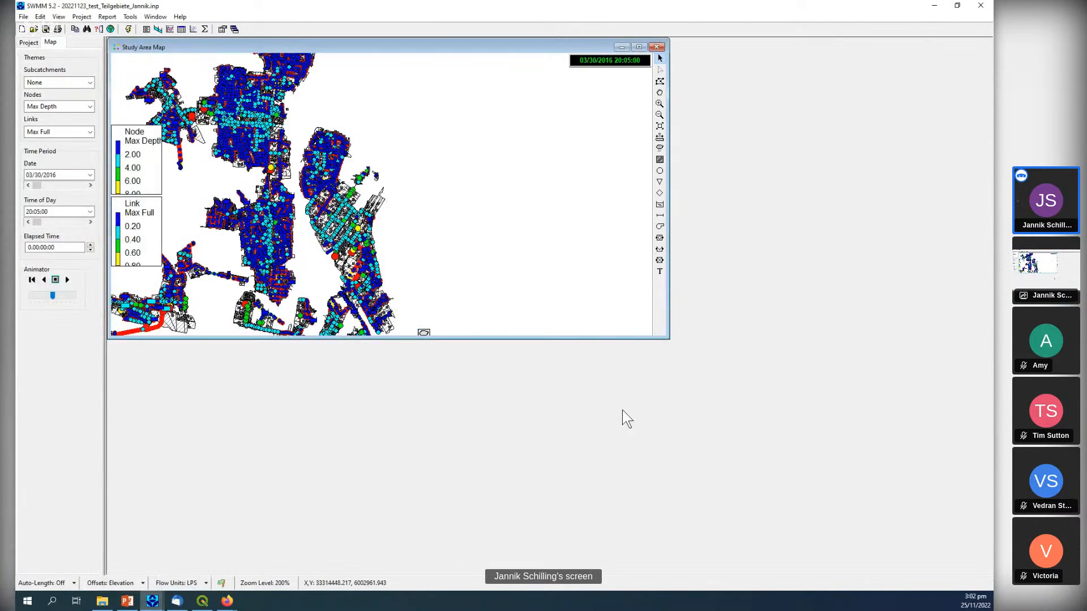
left_click_drag(538, 338, 519, 410)
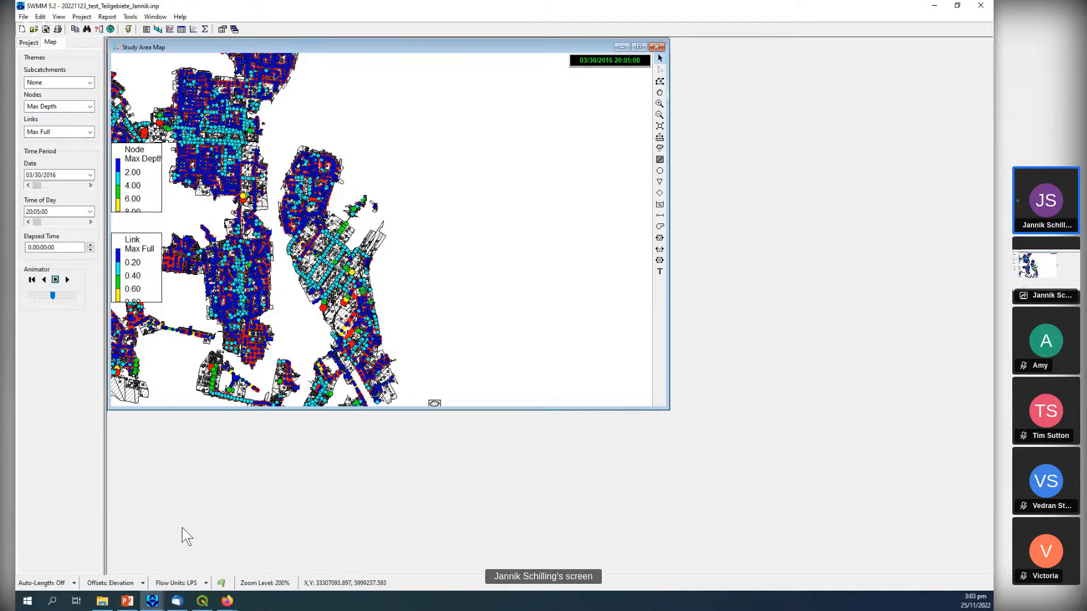
Switch to the PowerPoint presentation and show the first slide on the input file's sections, separators and tokens.
left_click(126, 602)
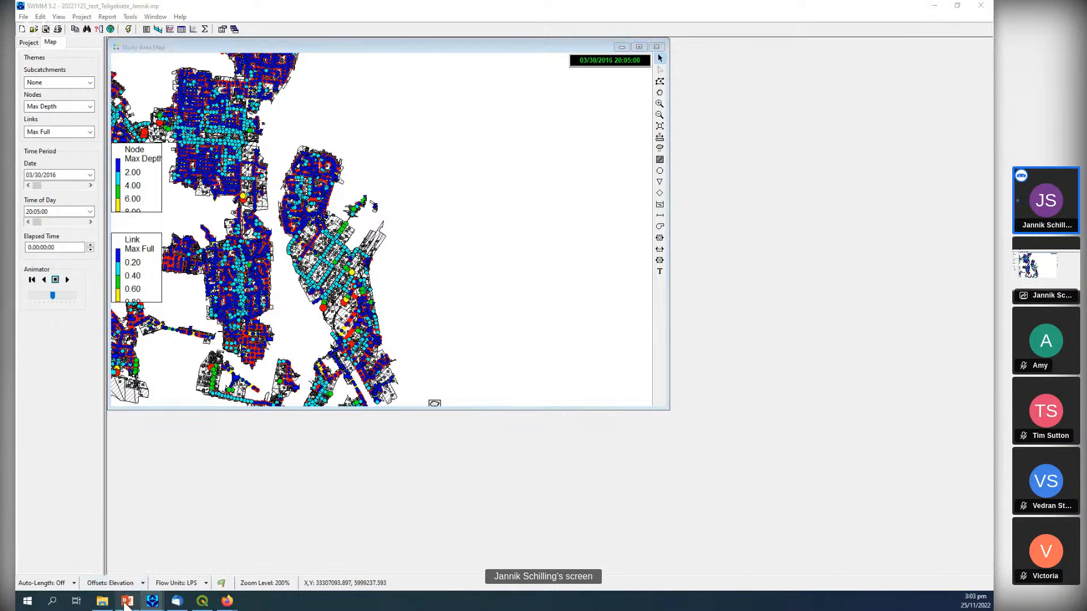
left_click(80, 125)
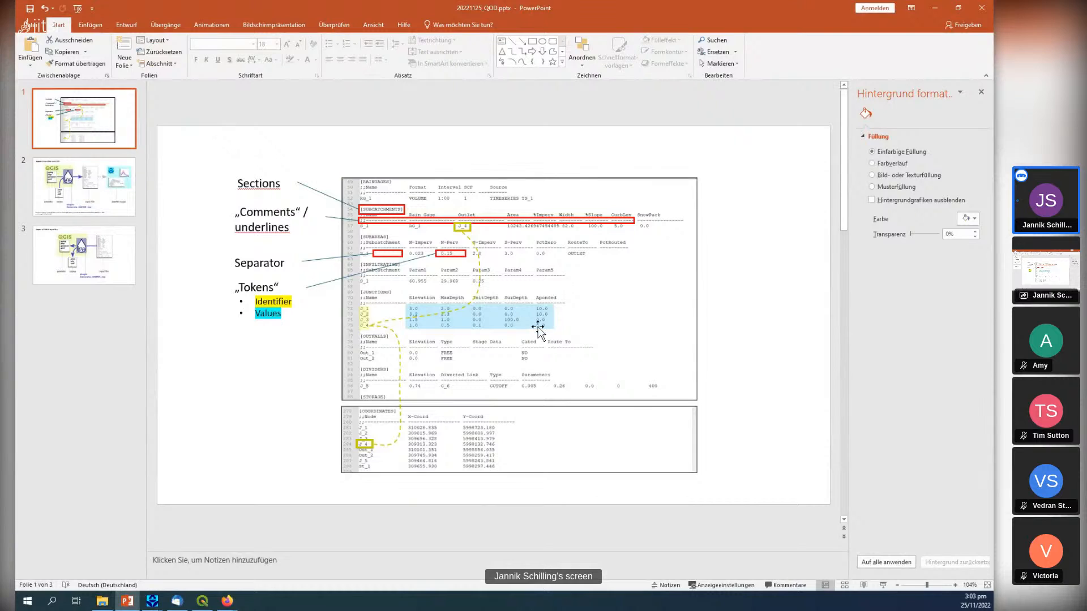
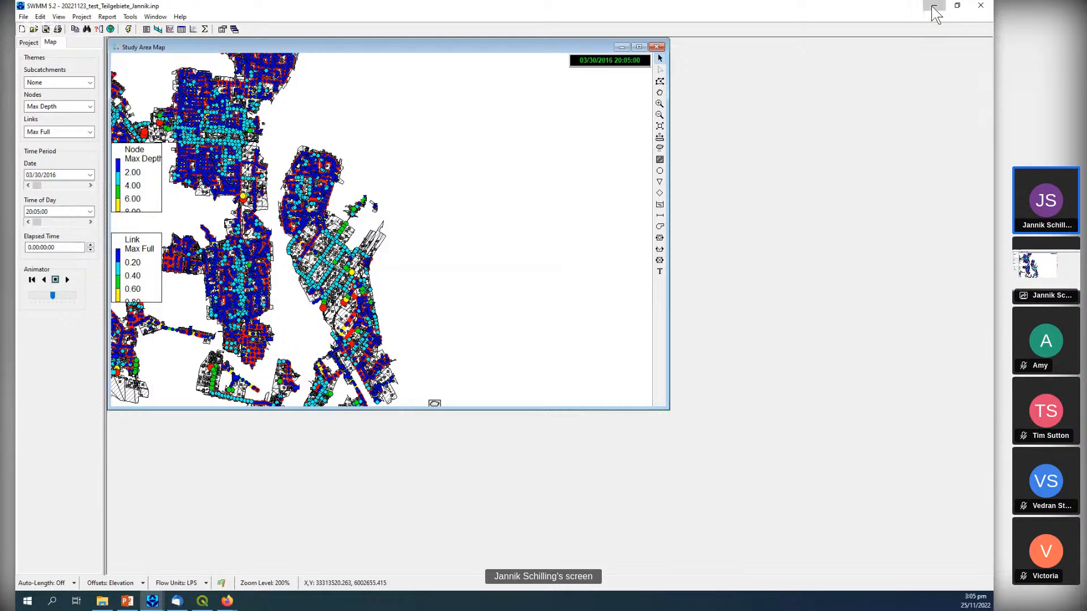
Return to the PowerPoint presentation and show the slides on exporting input files from QGIS and importing SWMM input files.
left_click(932, 5)
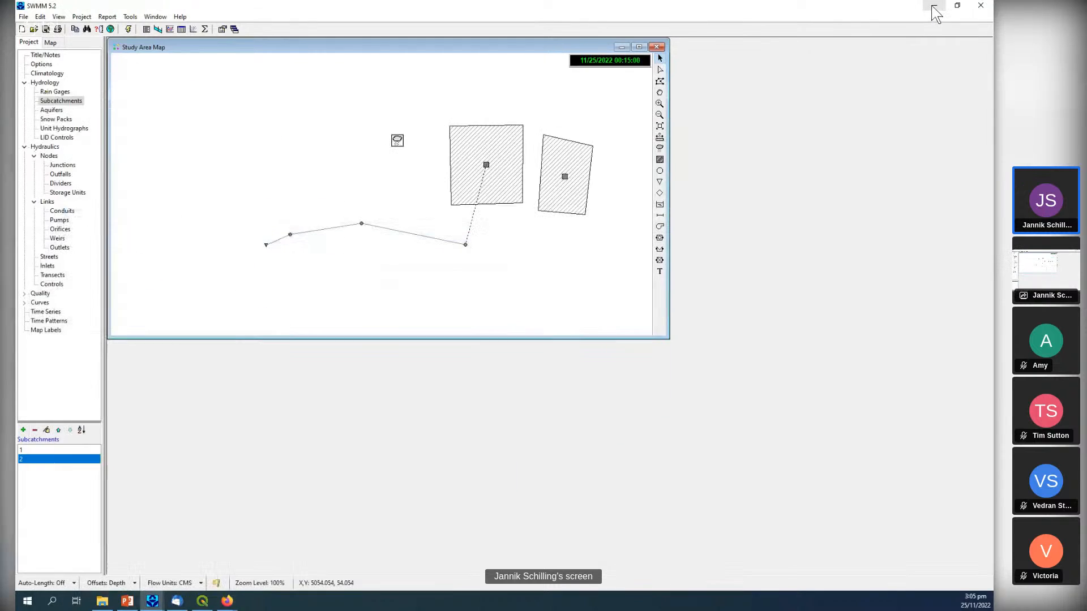
left_click(127, 601)
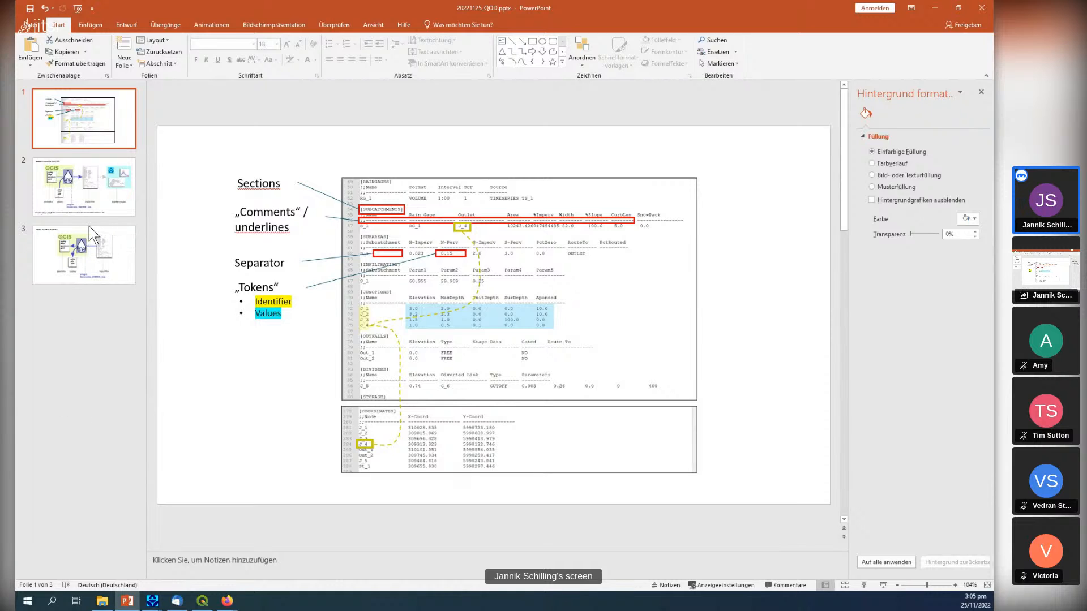
left_click(100, 198)
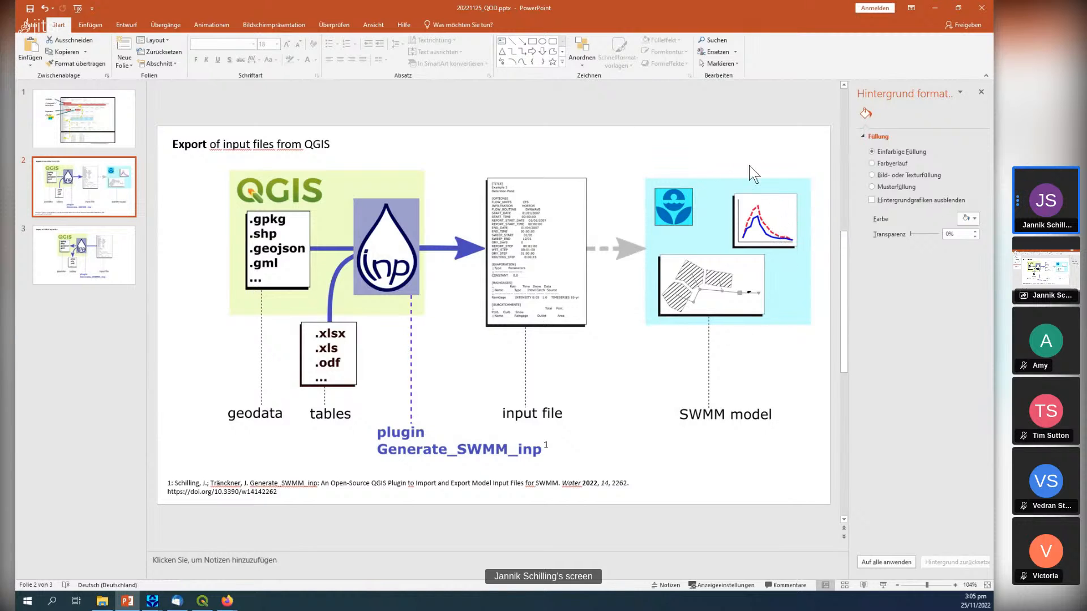
left_click(108, 270)
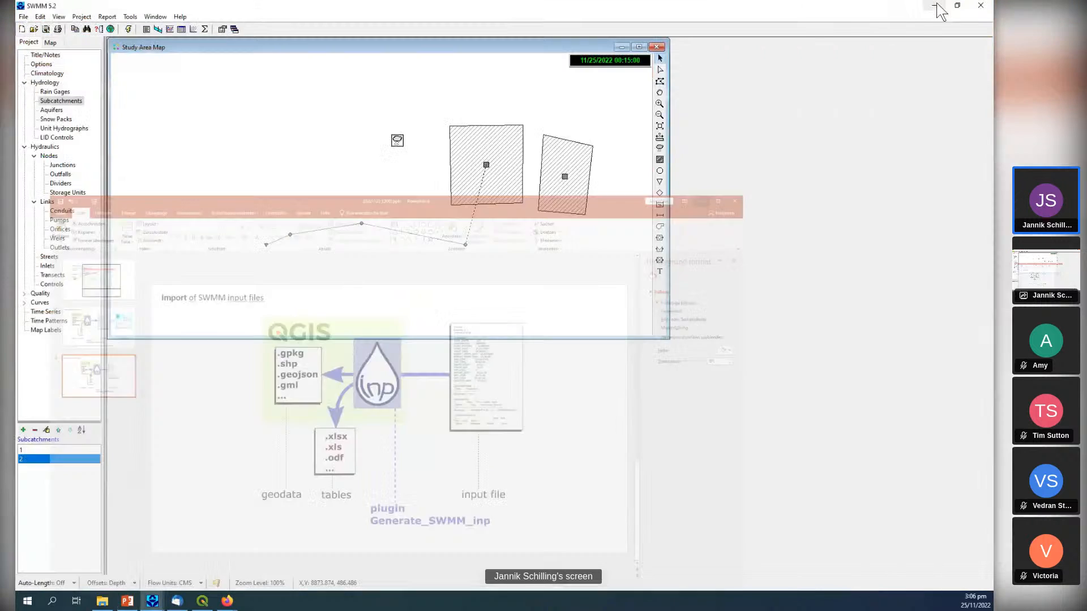
Switch to QGIS and review the details of the installed Generate SWMM inp plugin, closing the plugin manager when done.
left_click(934, 8)
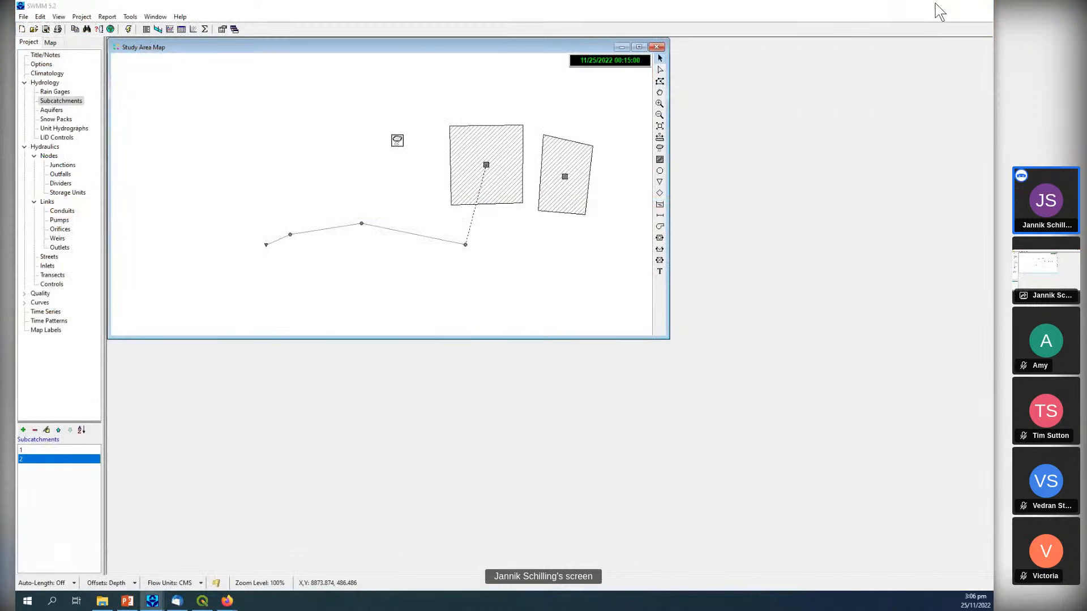
left_click(935, 8)
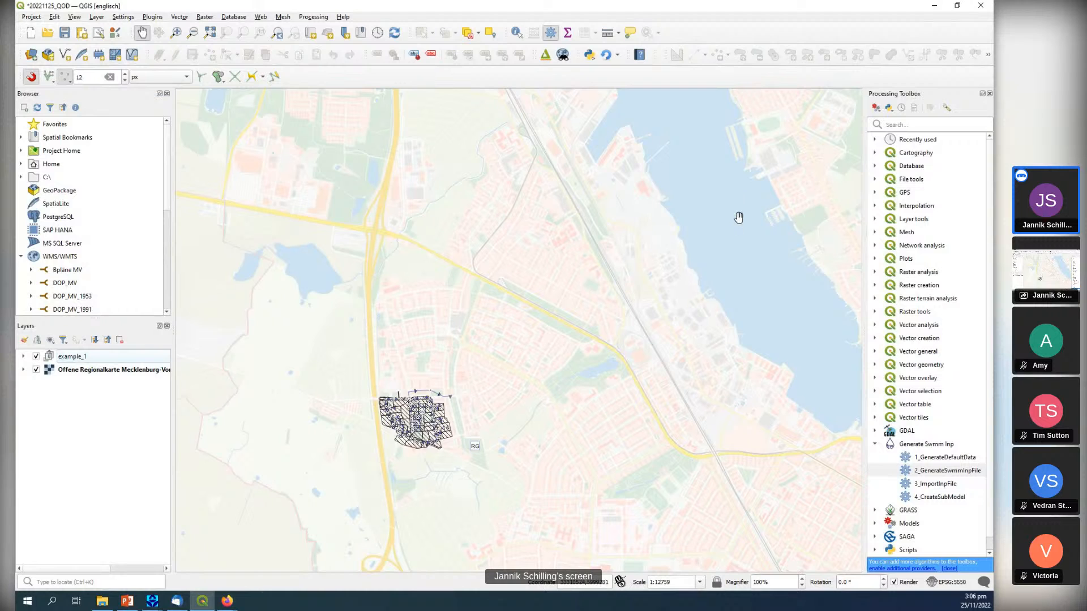
left_click_drag(571, 291, 482, 347)
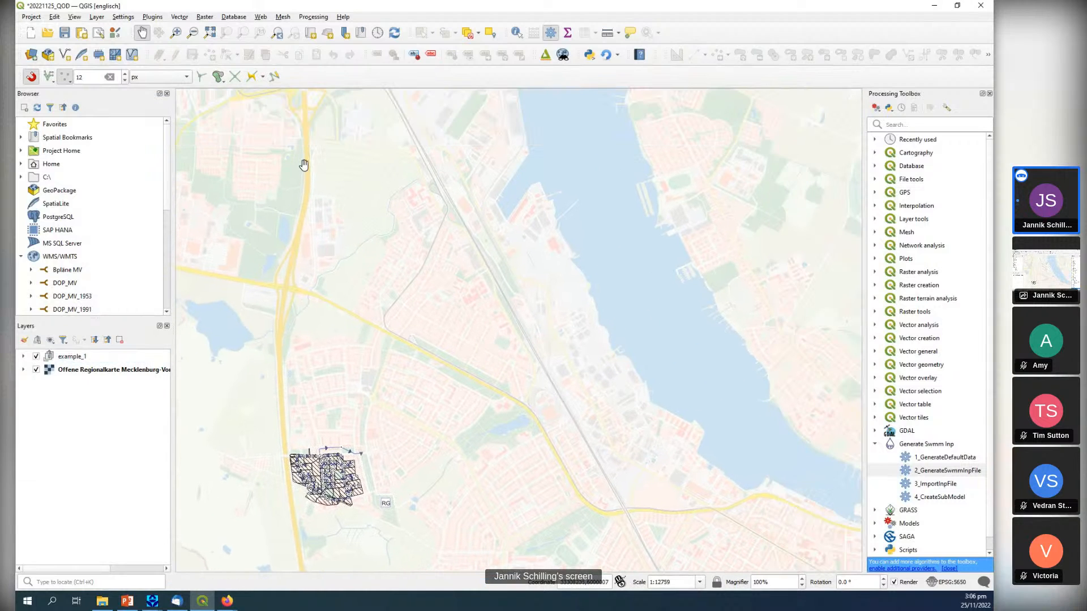
left_click(152, 16)
left_click(167, 24)
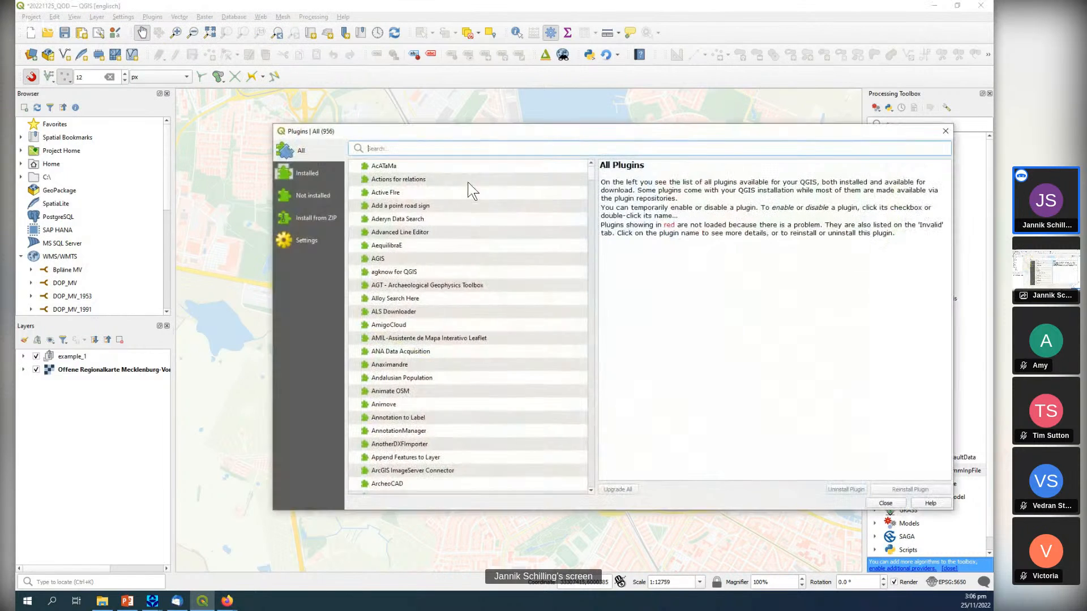
left_click(305, 173)
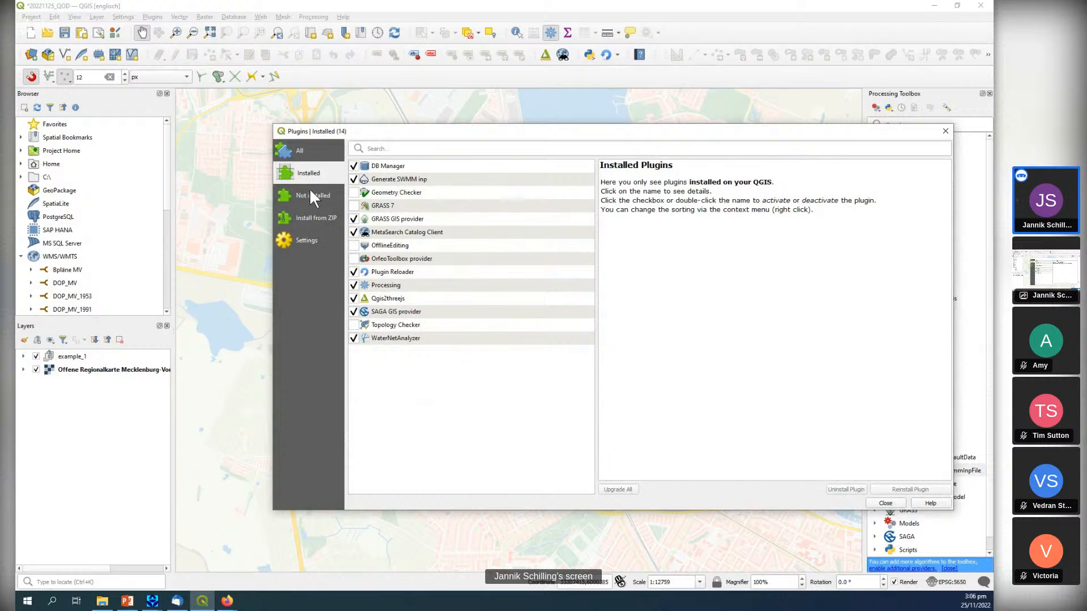
left_click(403, 179)
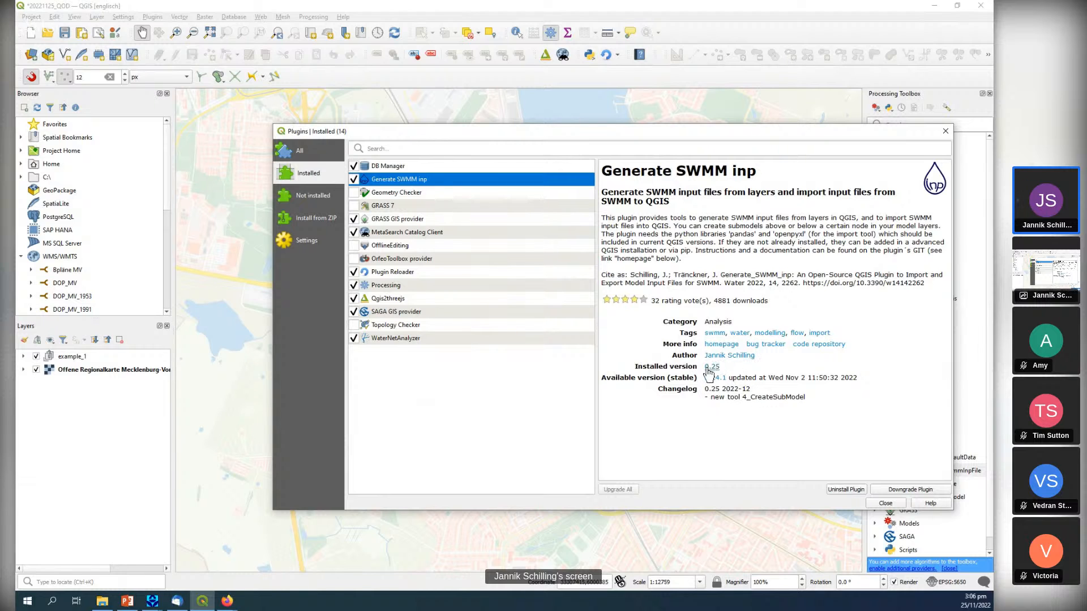
left_click(945, 131)
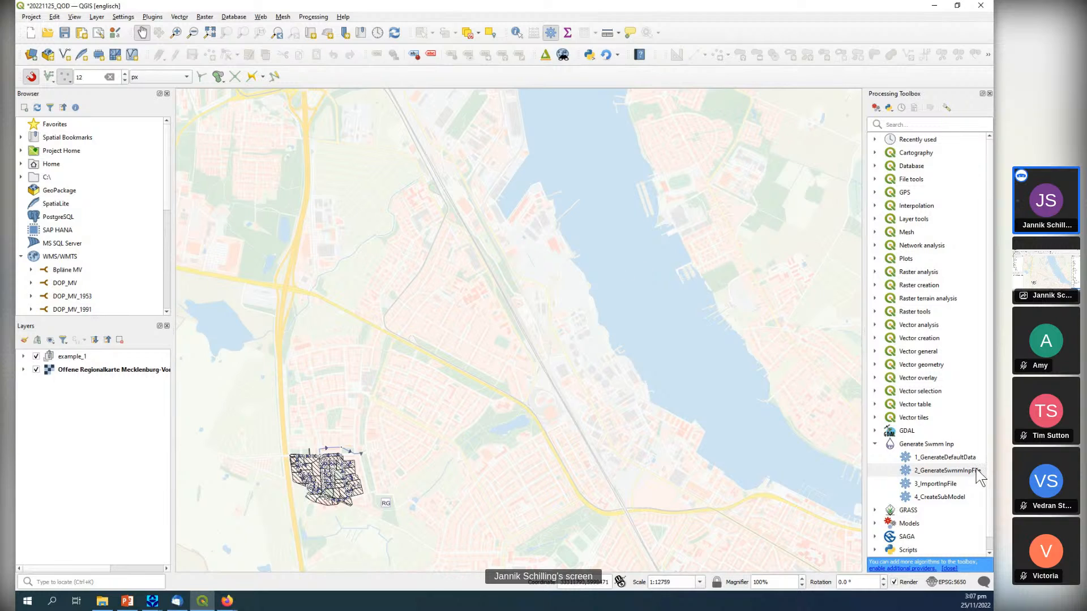
Start the 1_GenerateDefaultData tool and choose the test data set for SWMM 5.2.
left_click(931, 459)
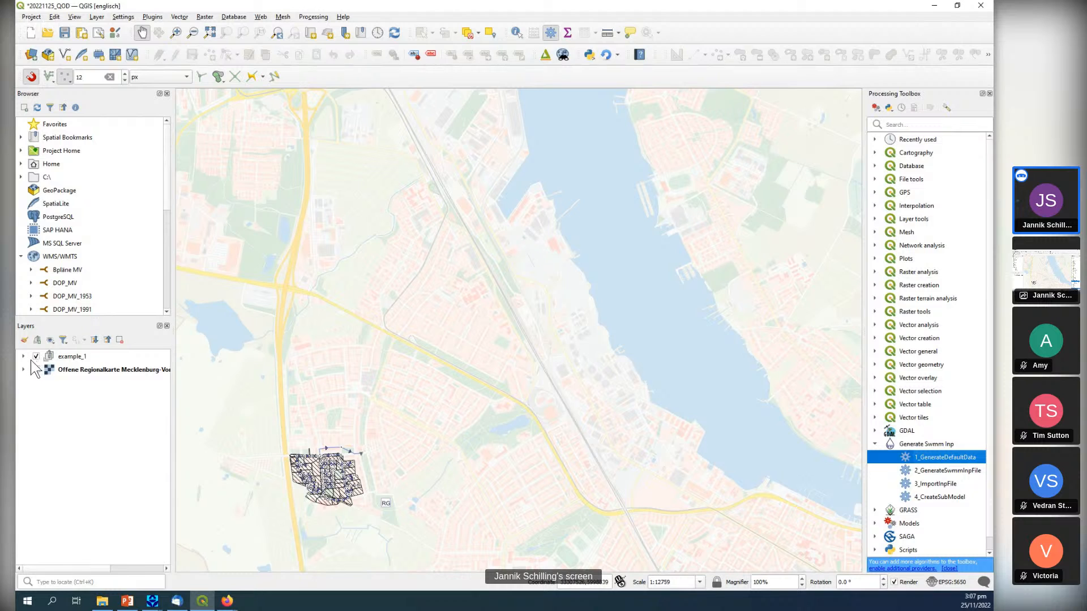
double_click(952, 458)
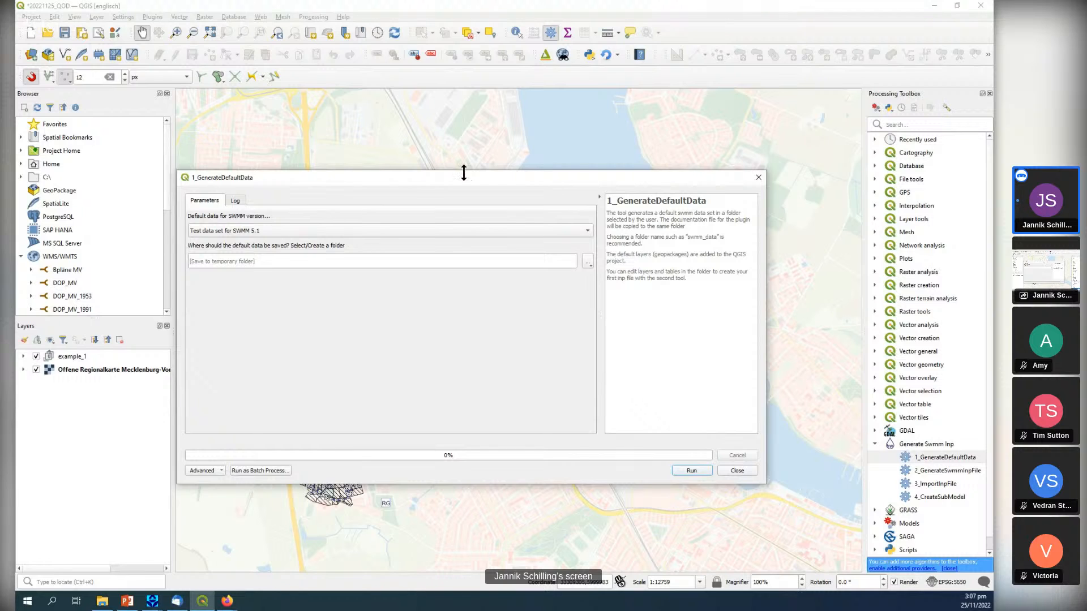
left_click_drag(464, 171, 460, 142)
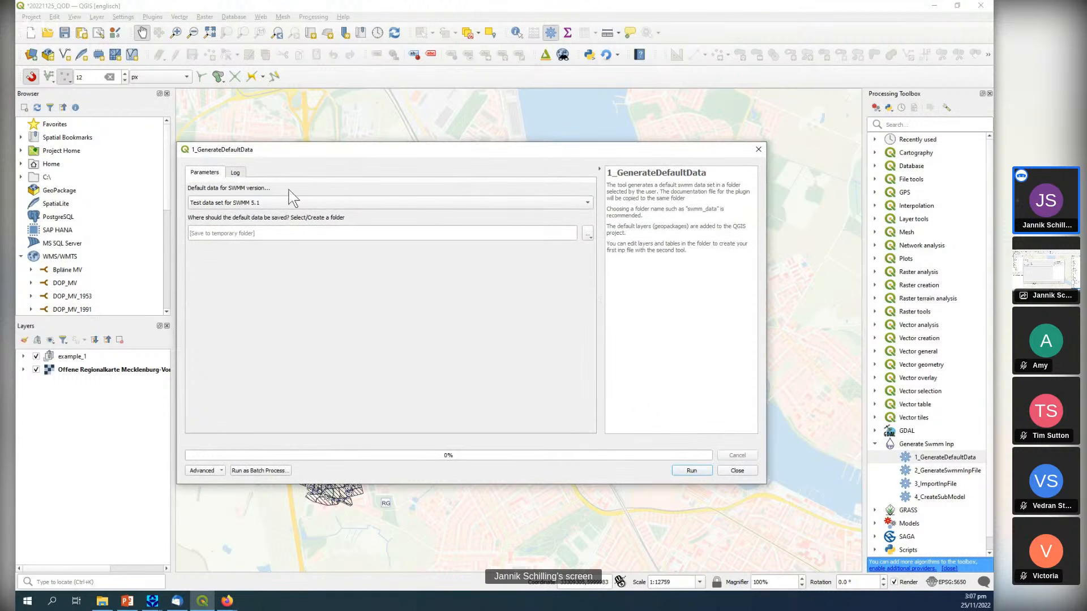
left_click(262, 202)
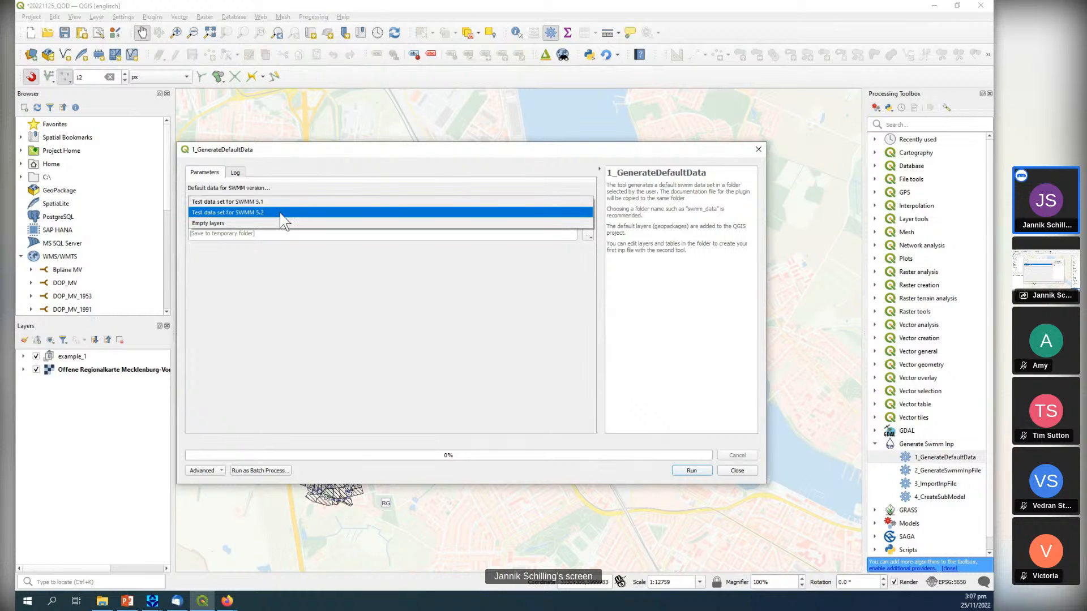
left_click(280, 214)
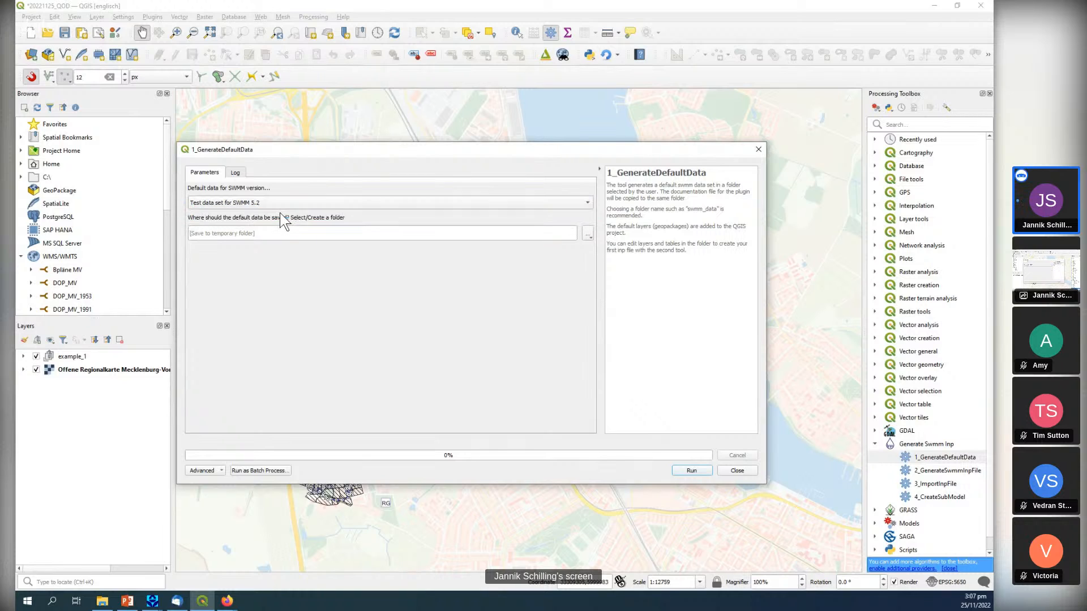
Save the default data to the default_data_set folder in SWMM_QOD_20221125, run the tool and close its dialog.
left_click(588, 232)
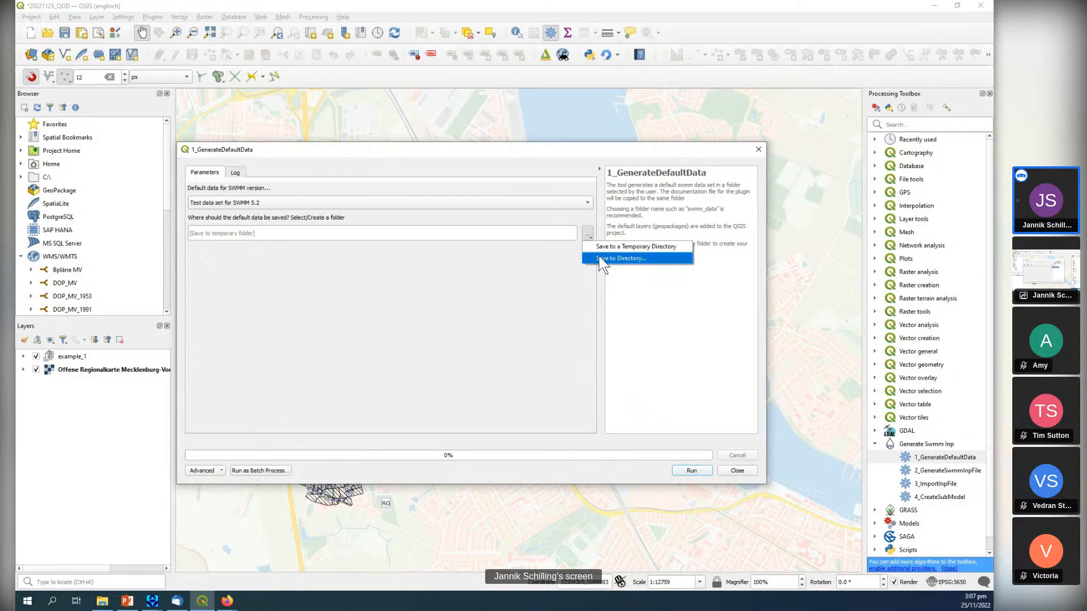
left_click(603, 261)
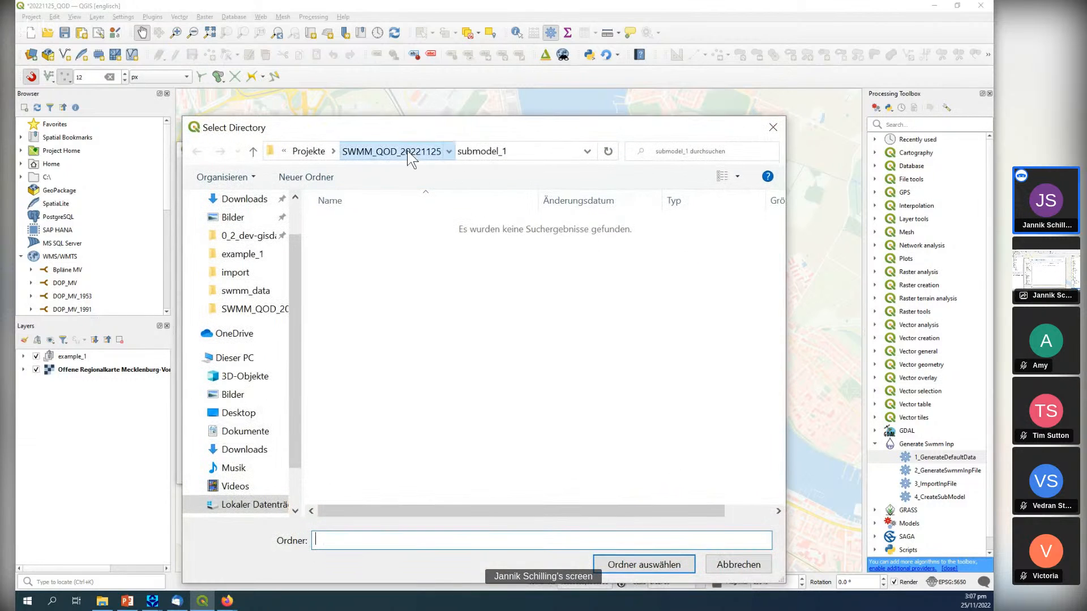
left_click(406, 151)
double_click(365, 223)
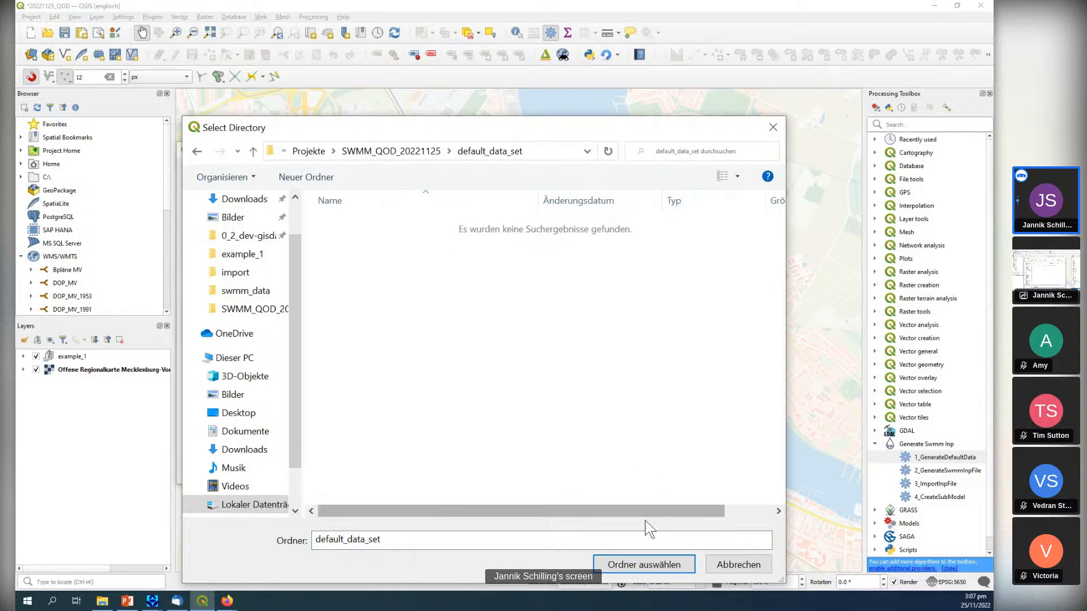
left_click(660, 565)
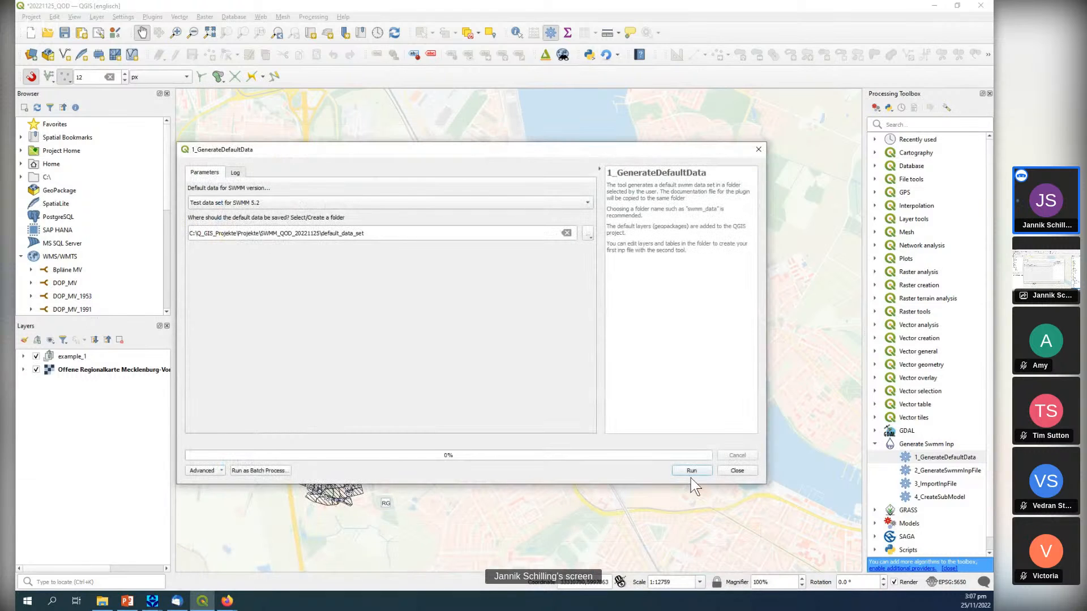
left_click(692, 472)
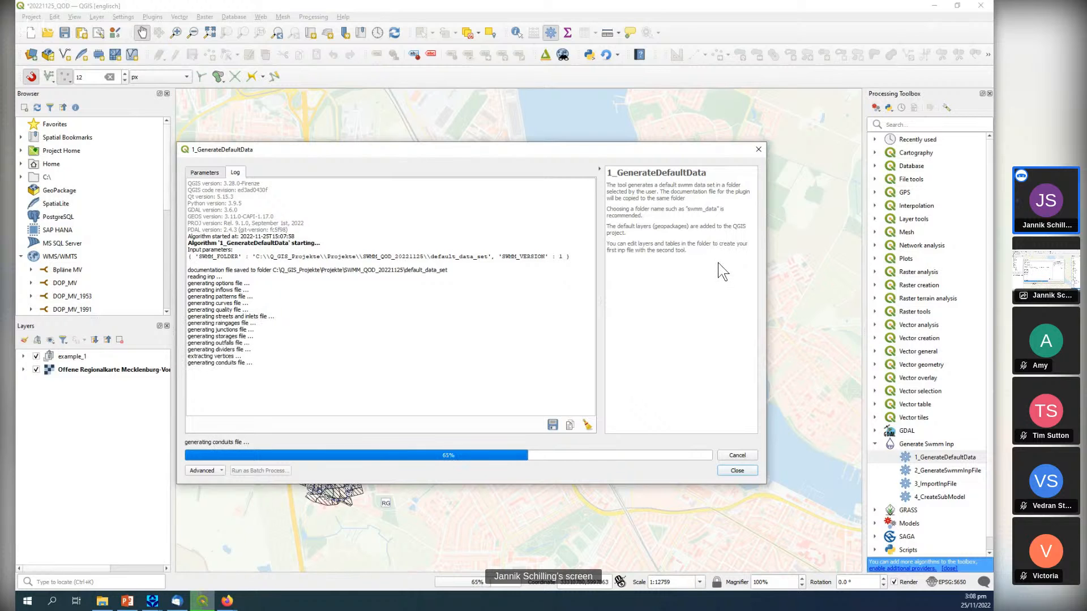
left_click(758, 150)
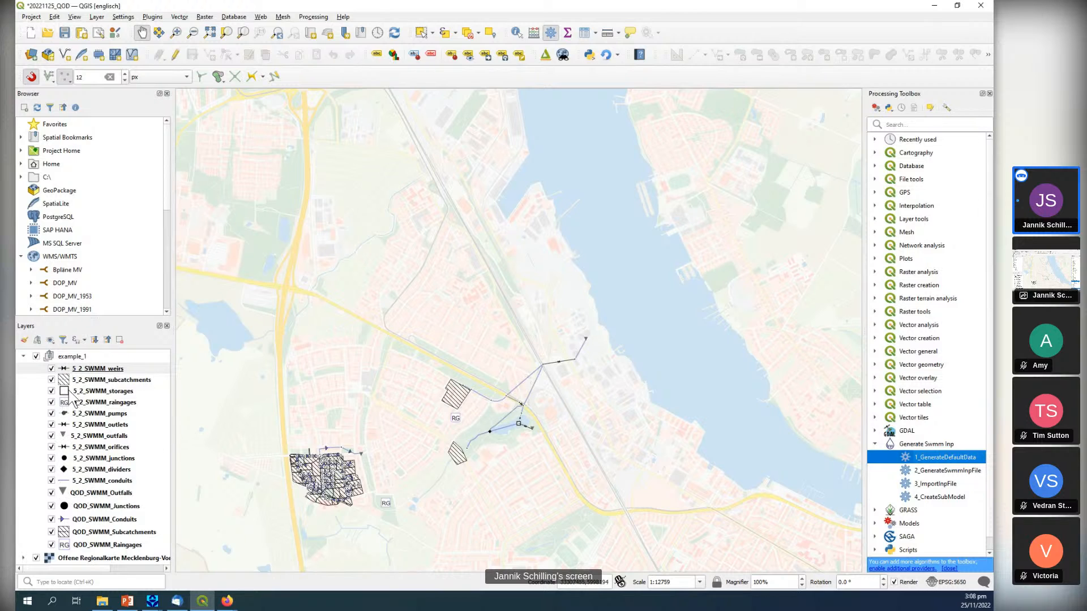
Create a layer group inside example_1 and name it "default data set".
left_click(37, 340)
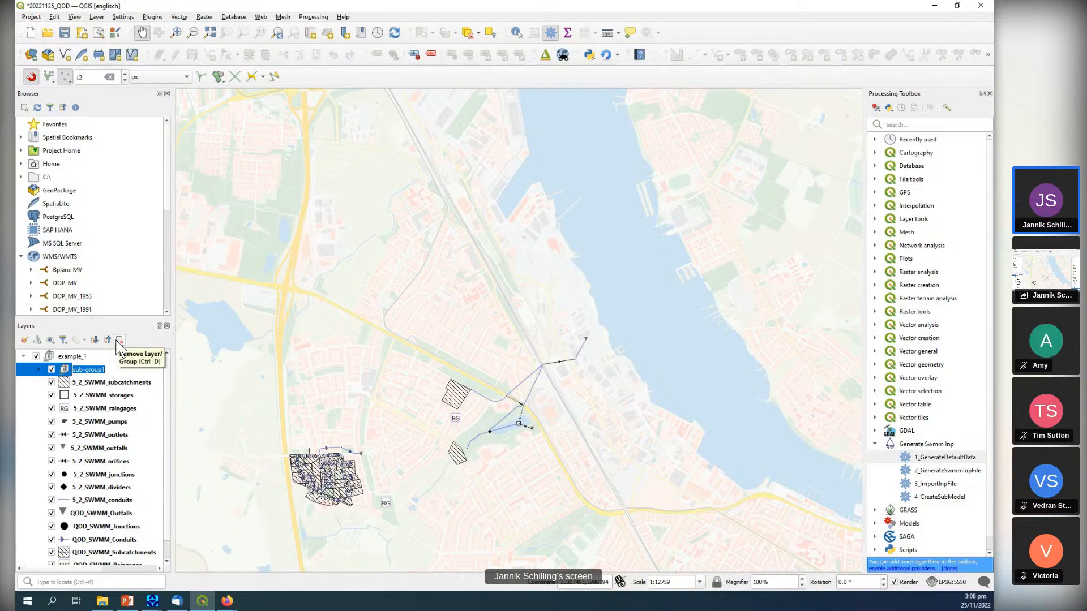
type("default data set")
key("Return")
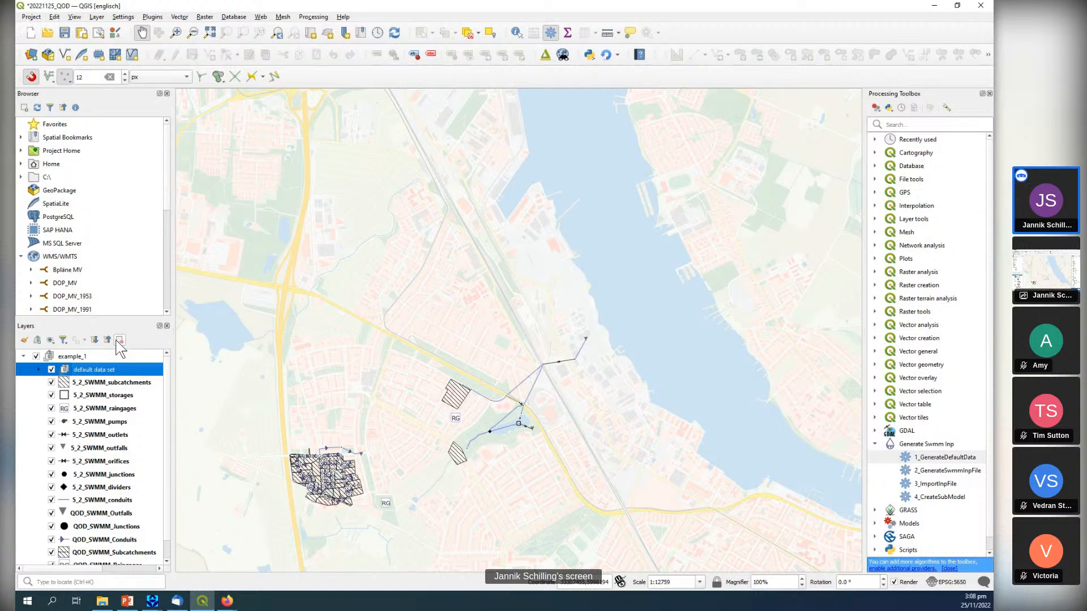
Put the 5_2_SWMM layers from subcatchments to conduits into the default data set group and move that group above example_1.
left_click(99, 383)
left_click(102, 500, "shift")
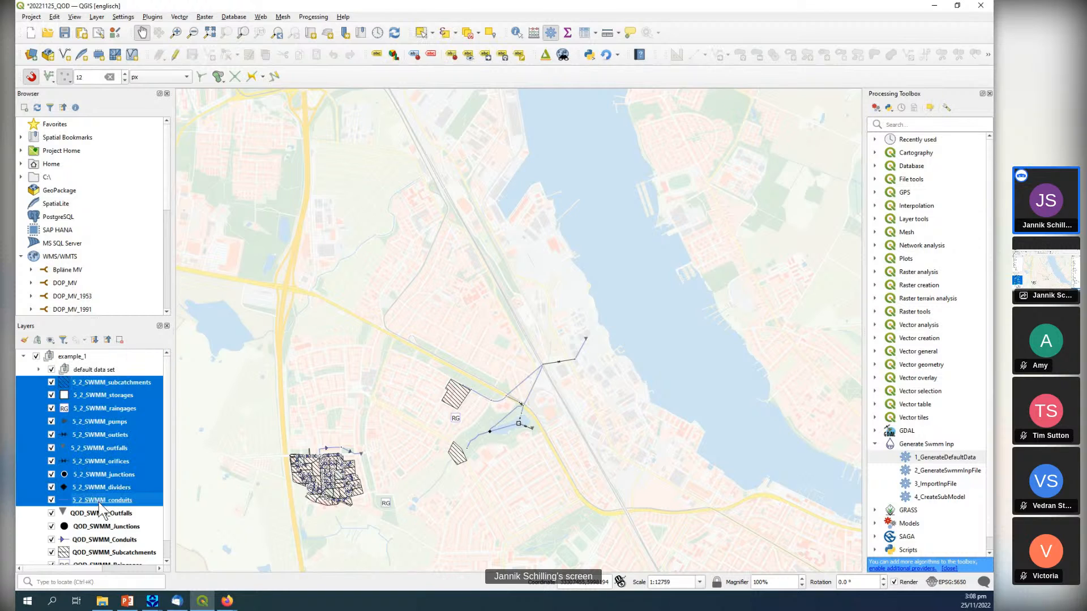
left_click_drag(86, 383, 79, 358)
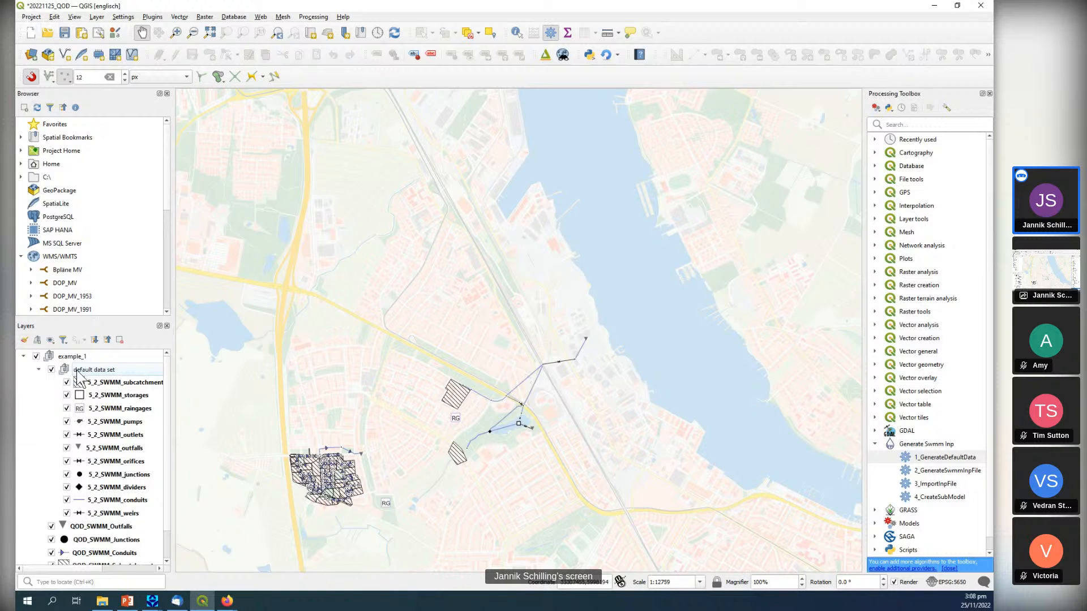
left_click_drag(79, 374, 76, 354)
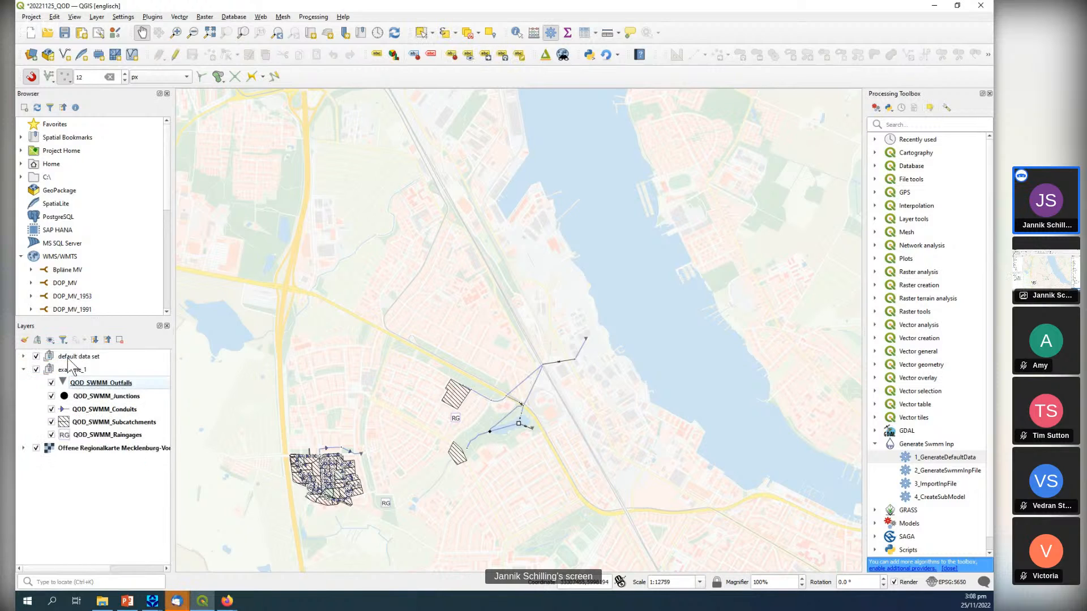
Hide and collapse the example_1 group and expand the default data set group.
left_click(35, 371)
left_click(24, 370)
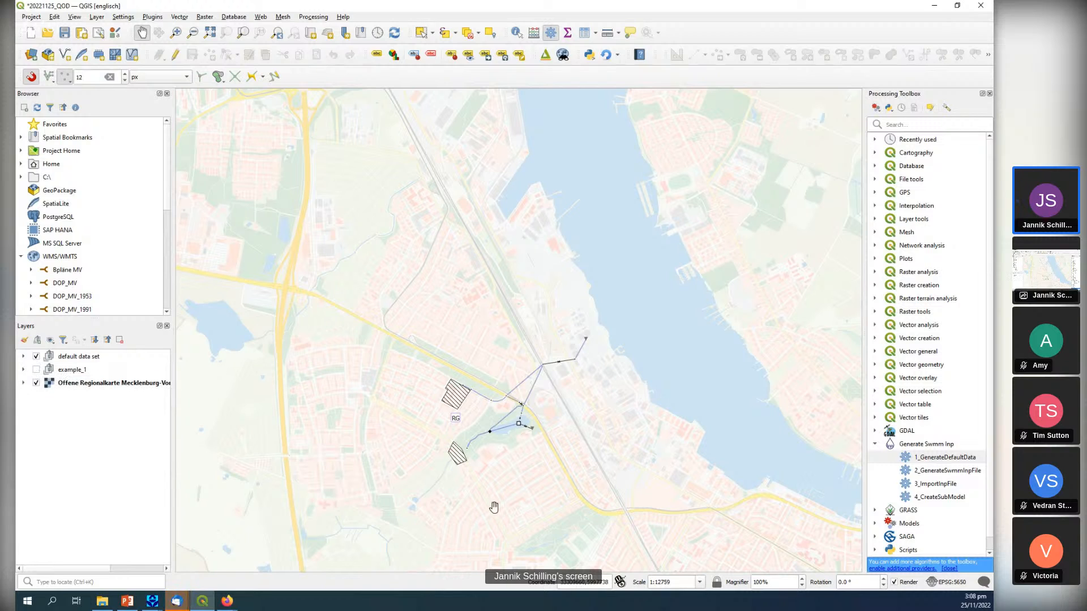
left_click(23, 356)
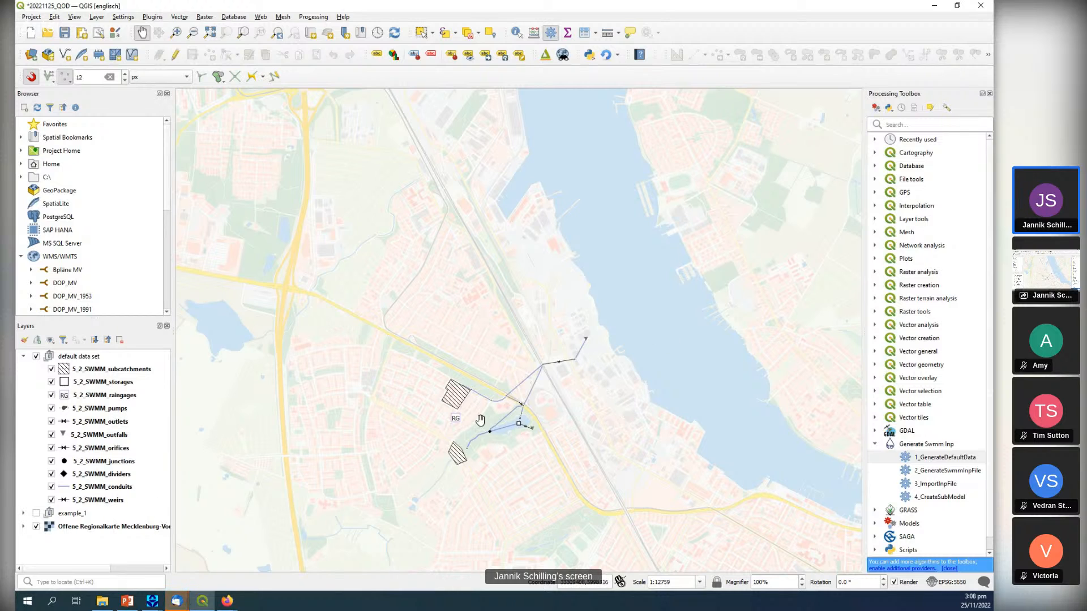
Inspect the default network on the map, toggling the 5_2_SWMM_subcatchments layer's visibility and selecting the storages, raingages and pumps layers one by one.
left_click_drag(504, 407, 384, 378)
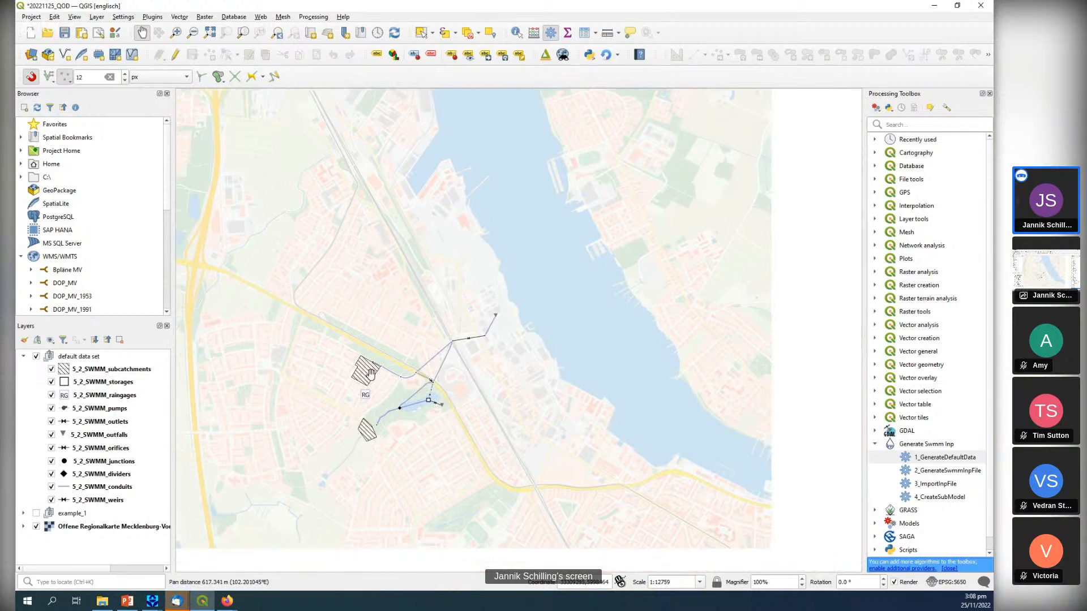
scroll(370, 375, "up", 1)
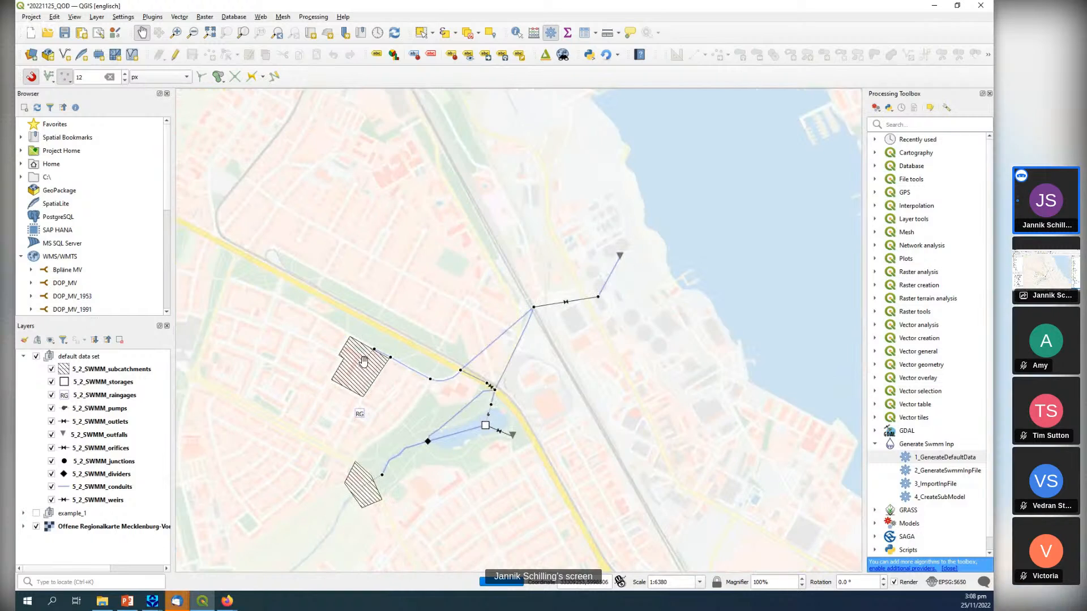
left_click(51, 368)
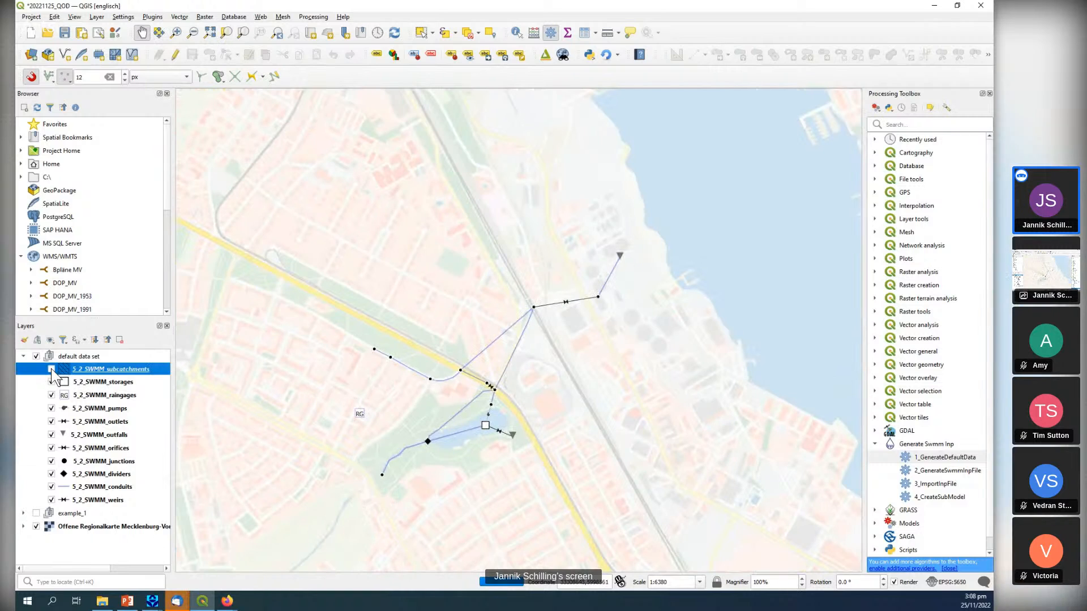
left_click(51, 368)
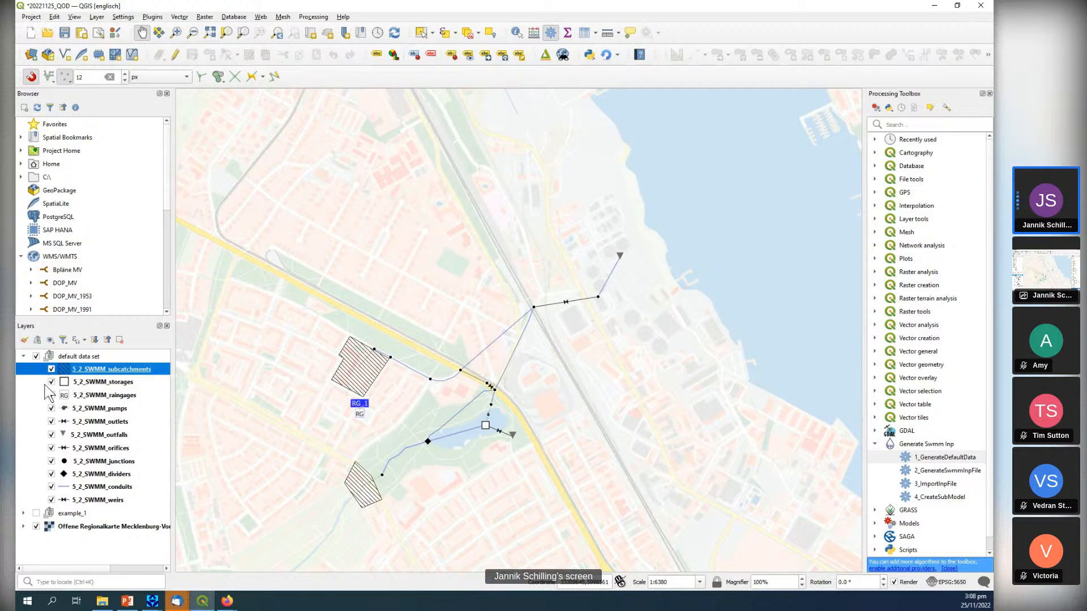
left_click(98, 384)
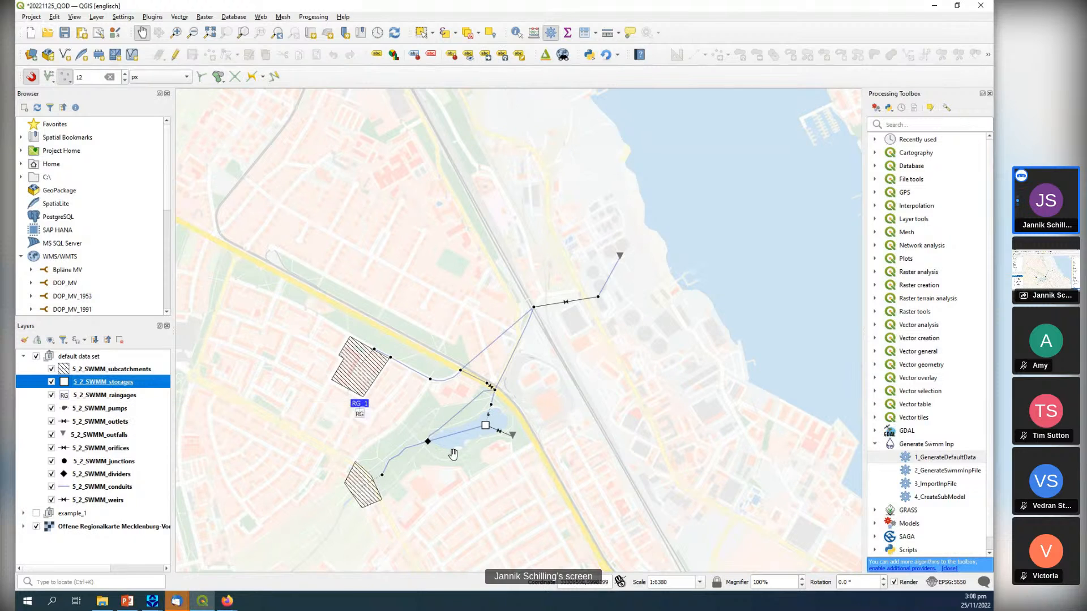
left_click(78, 396)
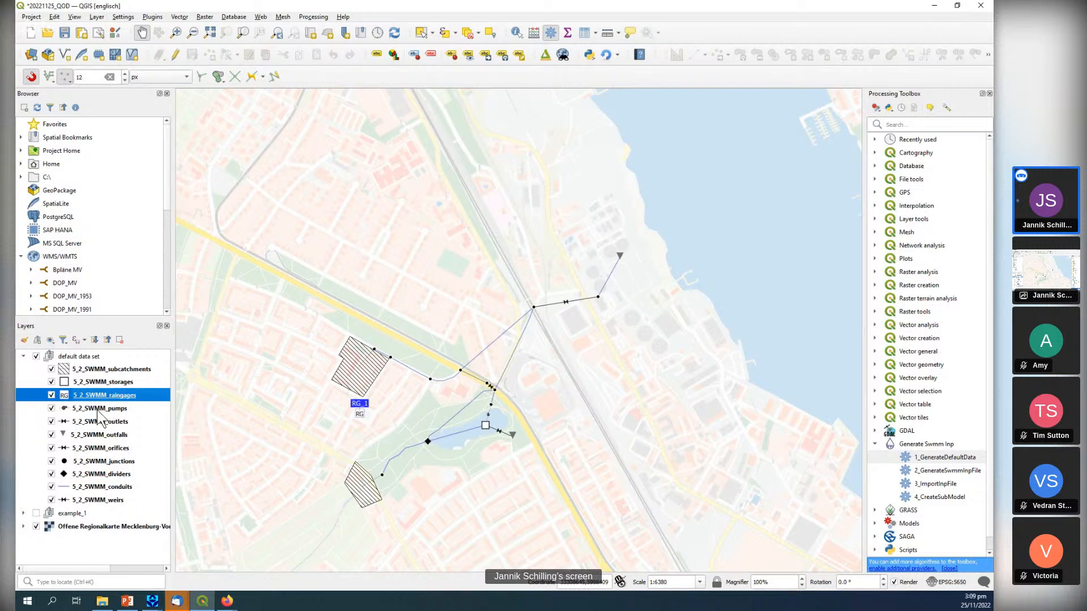
left_click(99, 410)
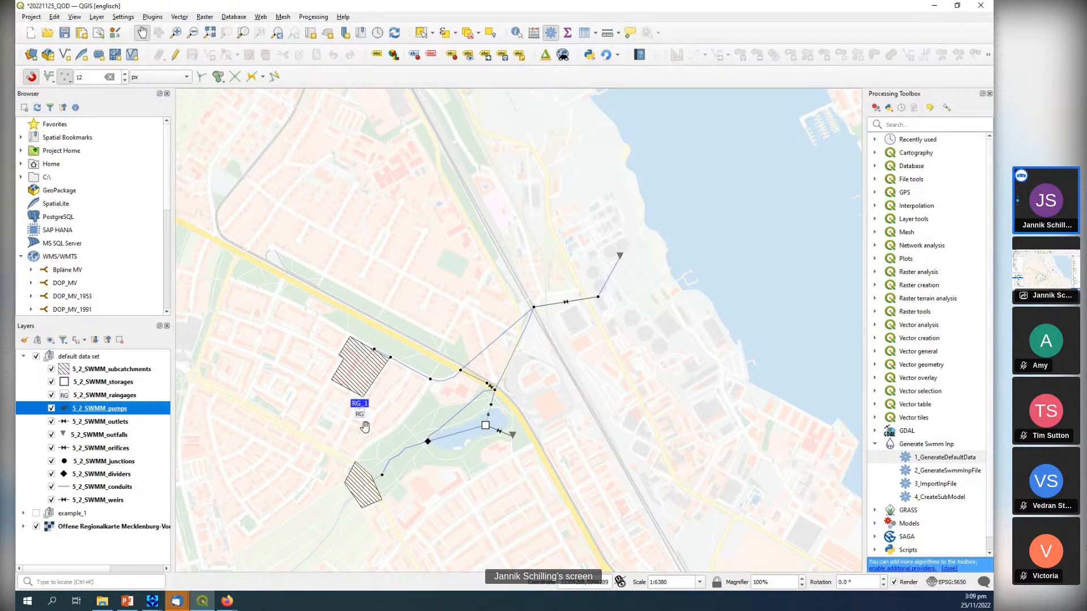
left_click(924, 473)
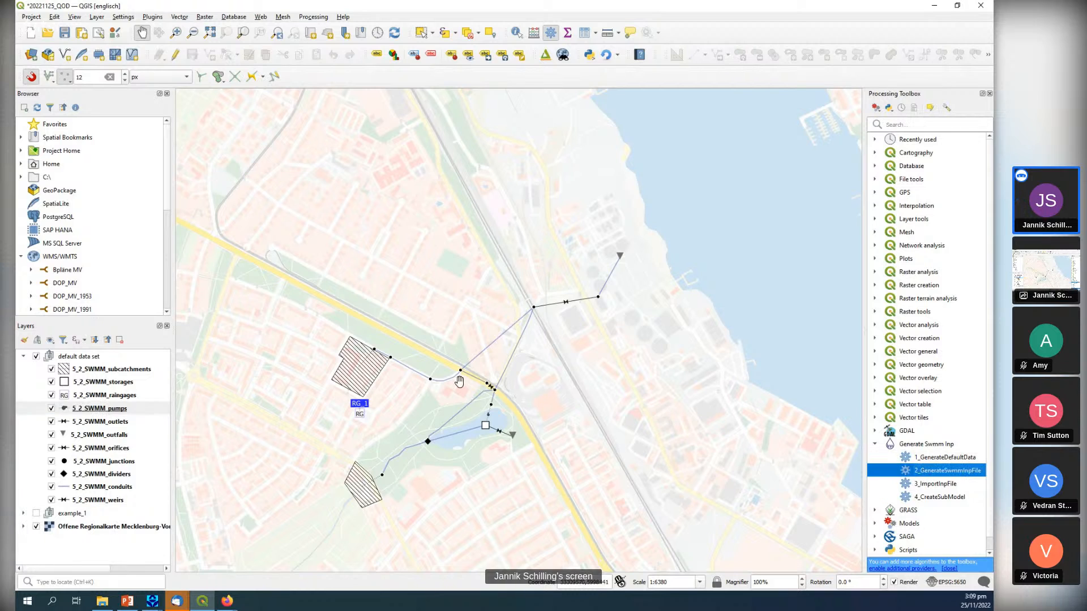
Open the 5_2_SWMM_subcatchments attribute table and examine its RainGage and Outlet columns beside the subcatchments on the map.
left_click(128, 368)
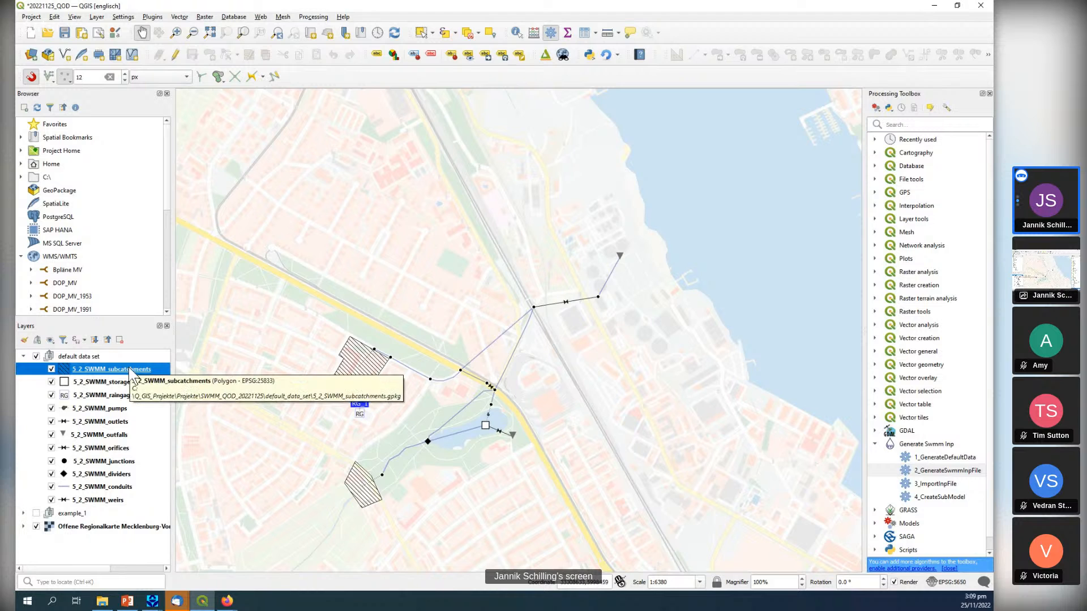
left_click(584, 32)
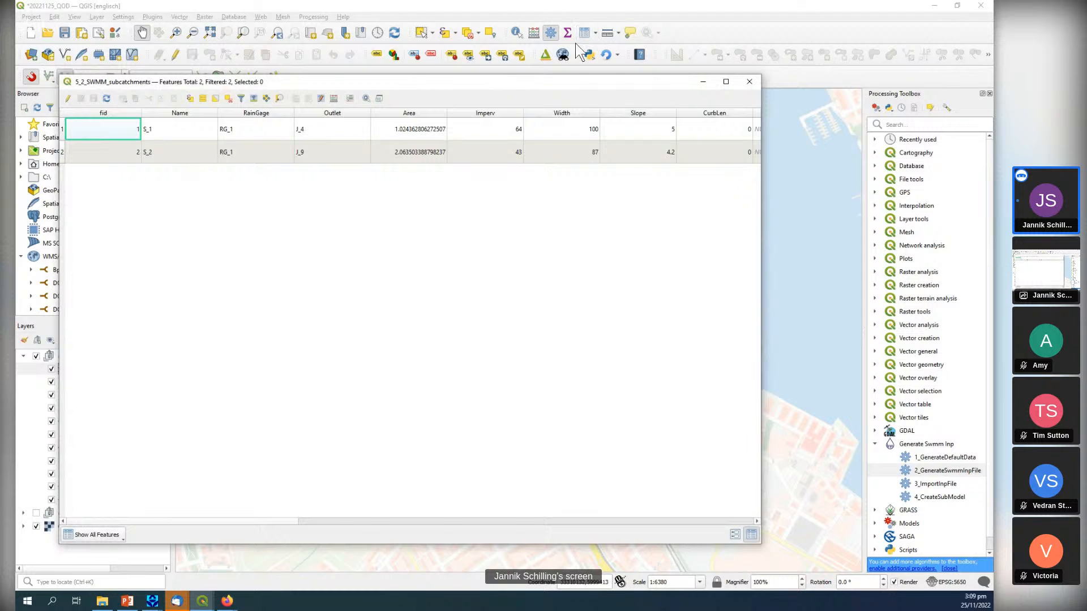
left_click_drag(468, 88, 607, 113)
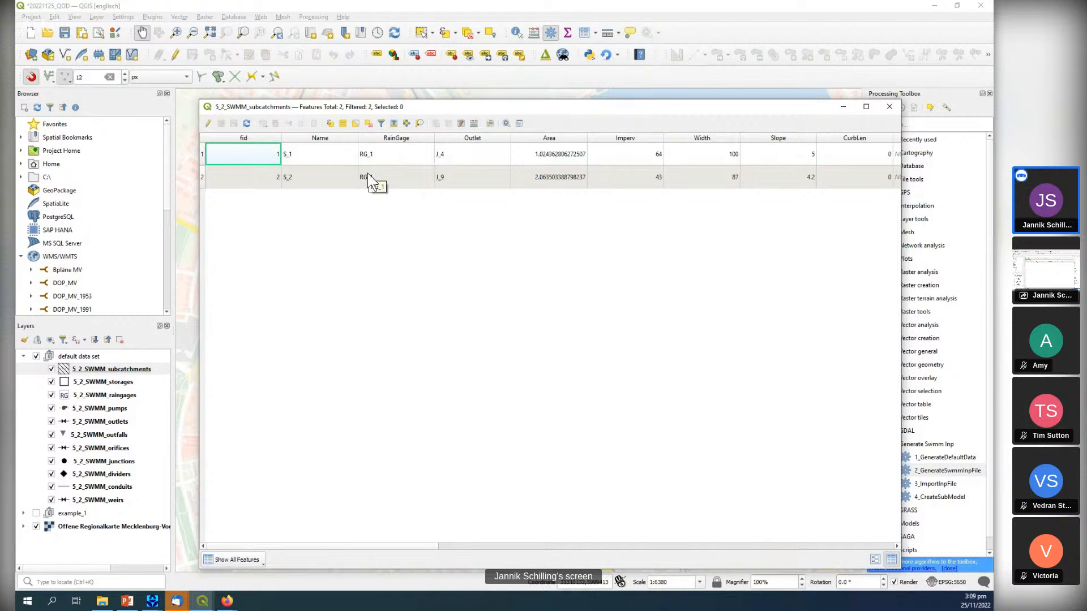
left_click_drag(444, 109, 676, 102)
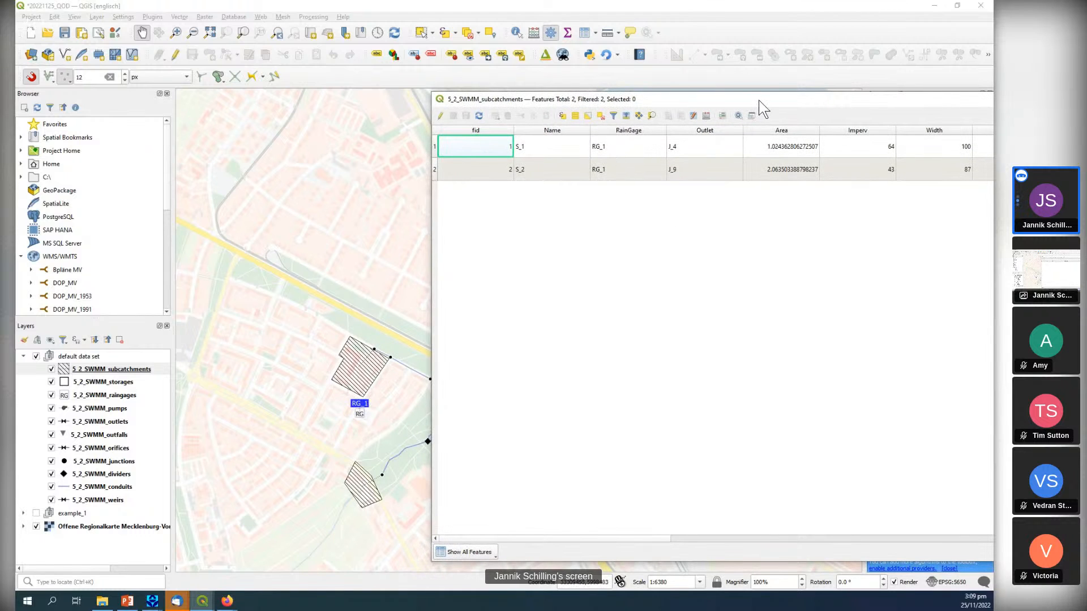
left_click_drag(760, 106, 785, 102)
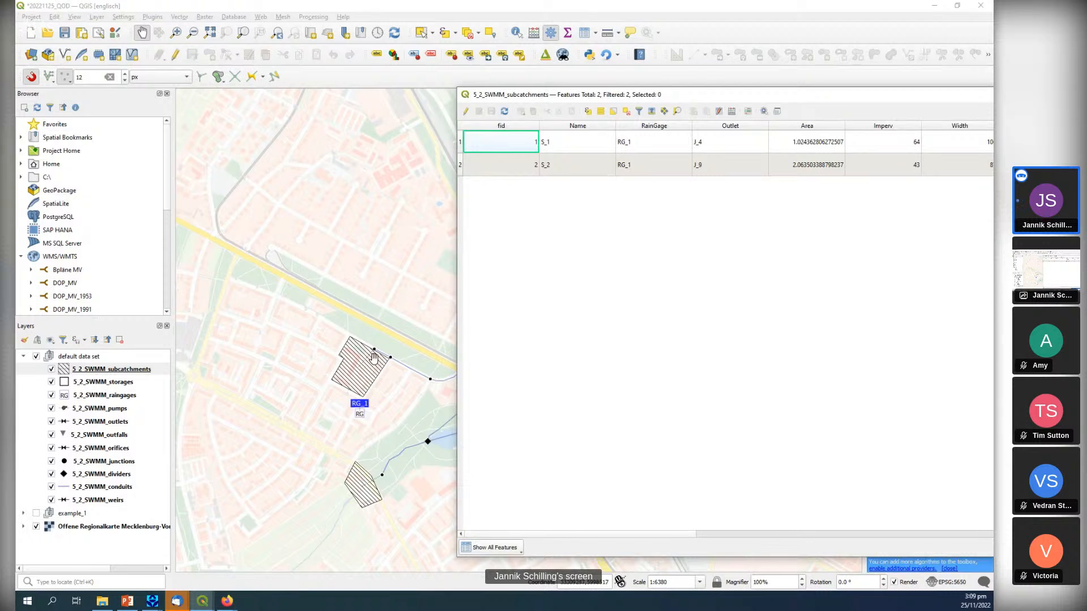
scroll(374, 357, "up", 1)
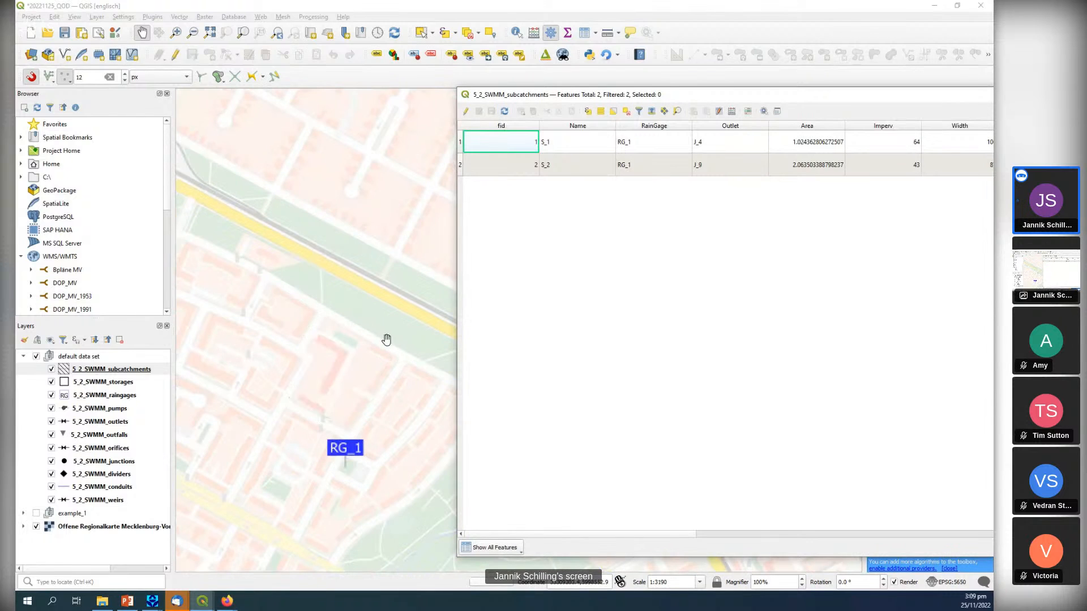
scroll(317, 356, "down", 1)
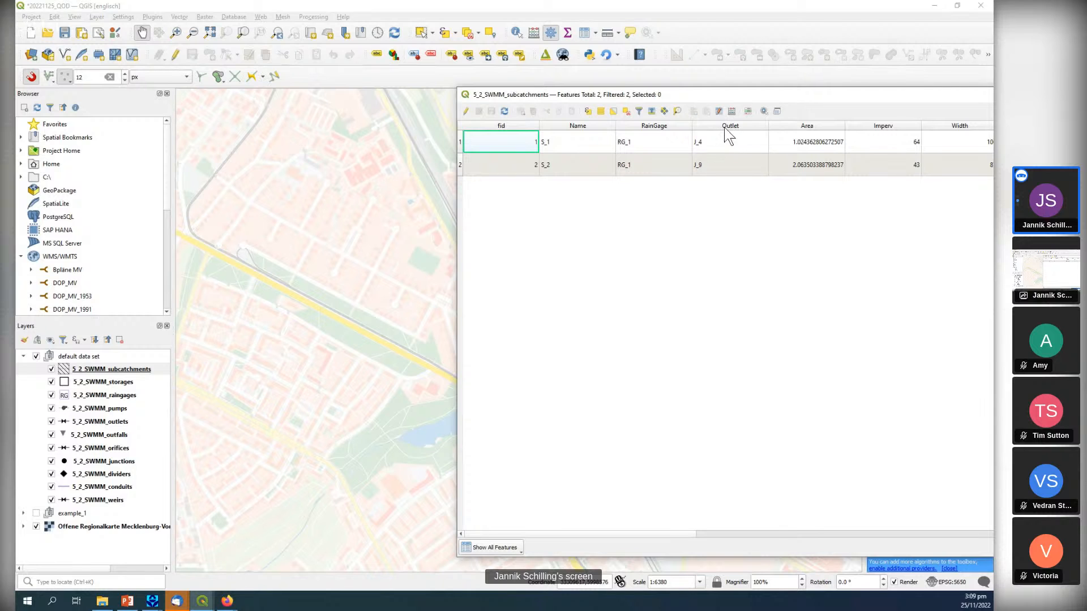
left_click_drag(831, 96, 471, 100)
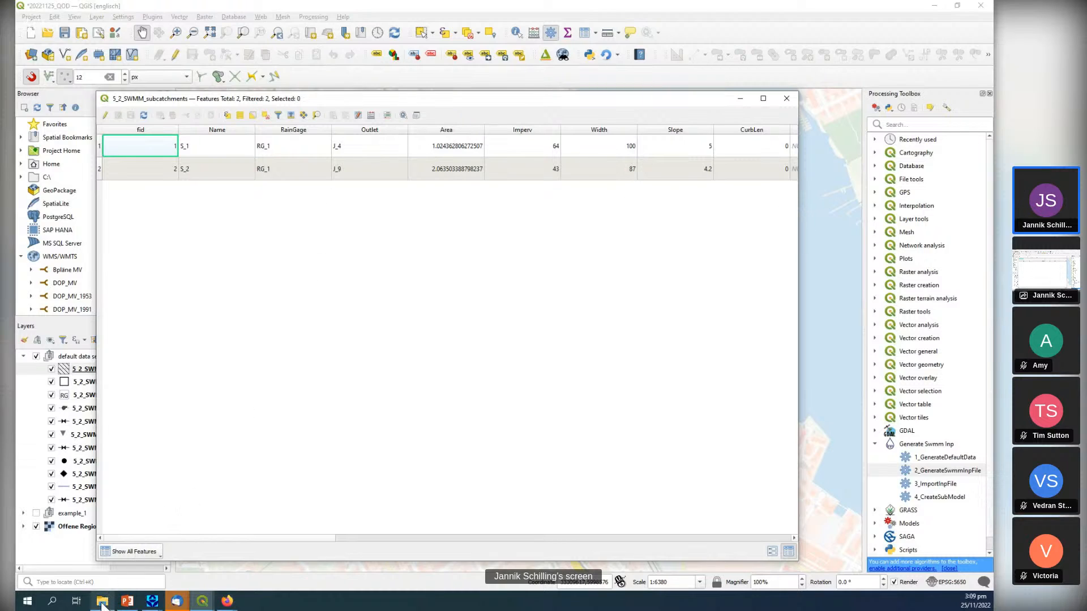
Switch to File Explorer and open g_s_i_documentation_v_0_2.pdf from the default_data_set folder in SWMM_QOD_20221125.
mouse_move(102, 605)
left_click(102, 601)
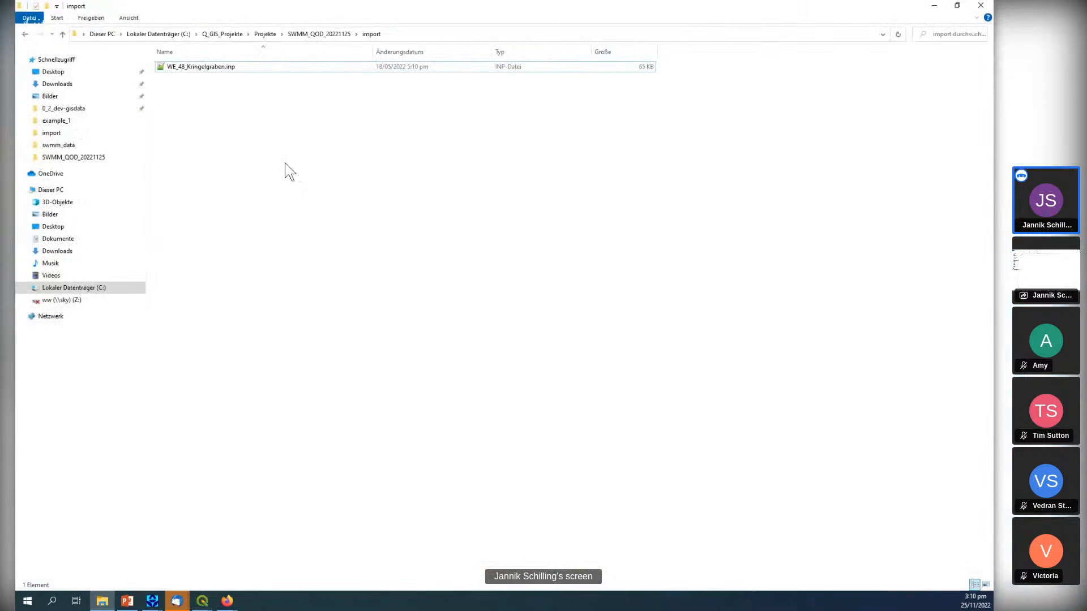
left_click(317, 35)
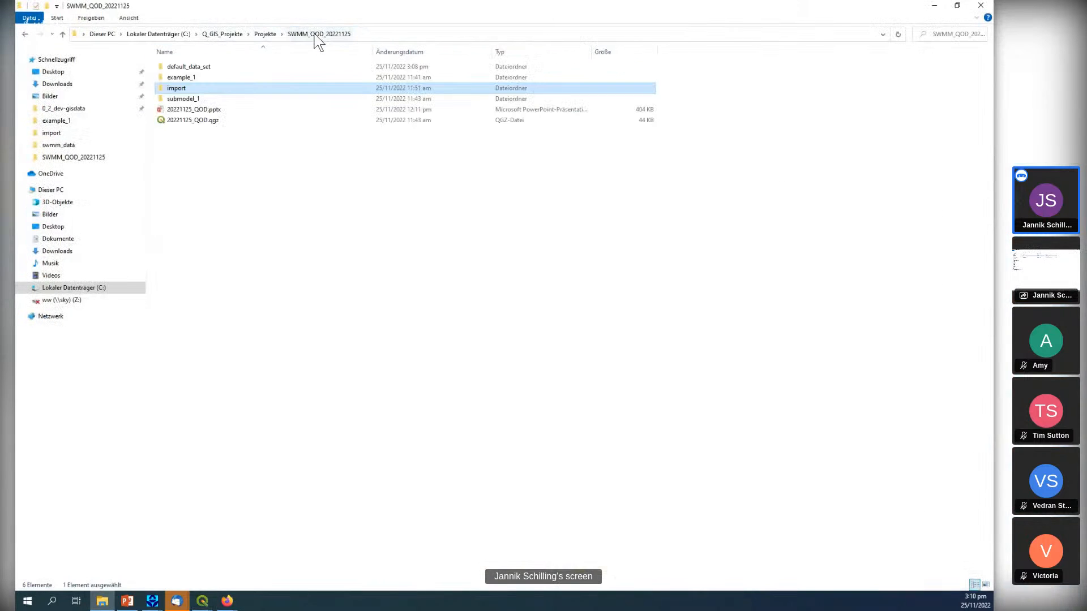
double_click(251, 66)
double_click(251, 271)
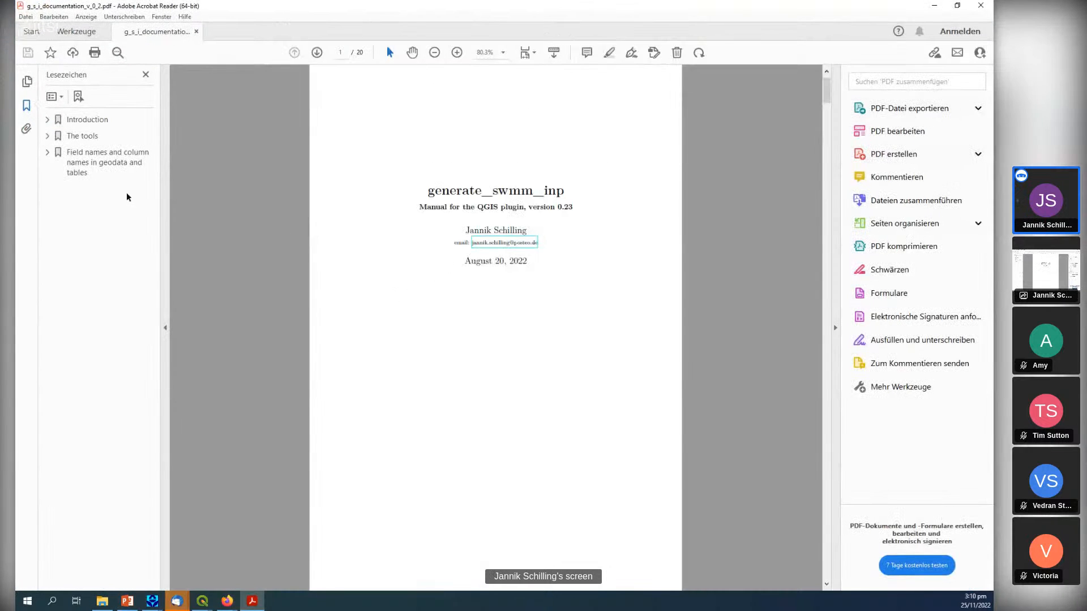
Examine the manual's Geodata section under field names and column names, and return to QGIS.
left_click(47, 152)
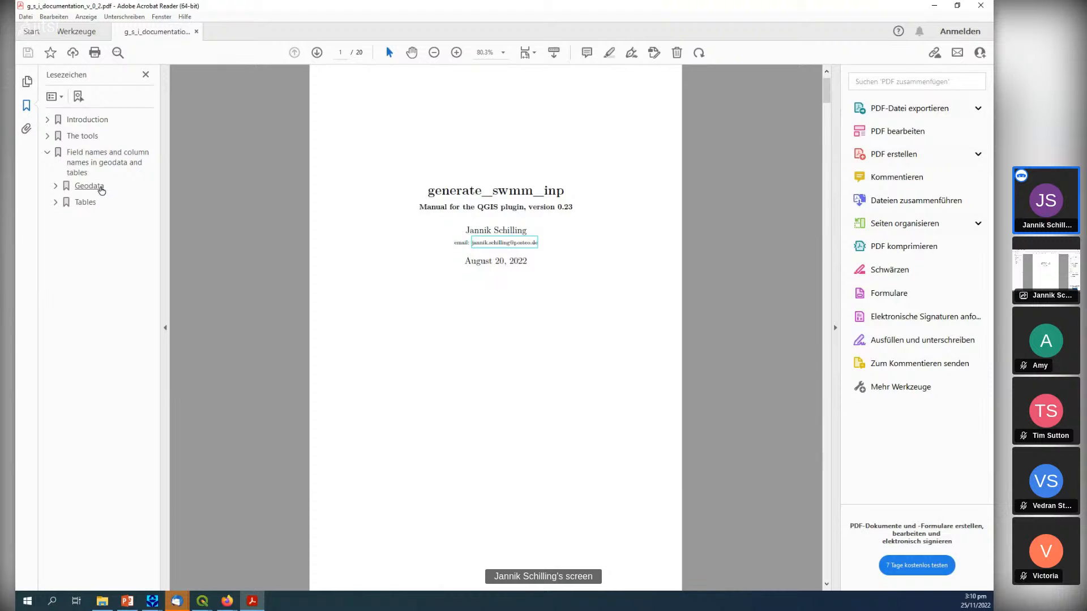
left_click(102, 187)
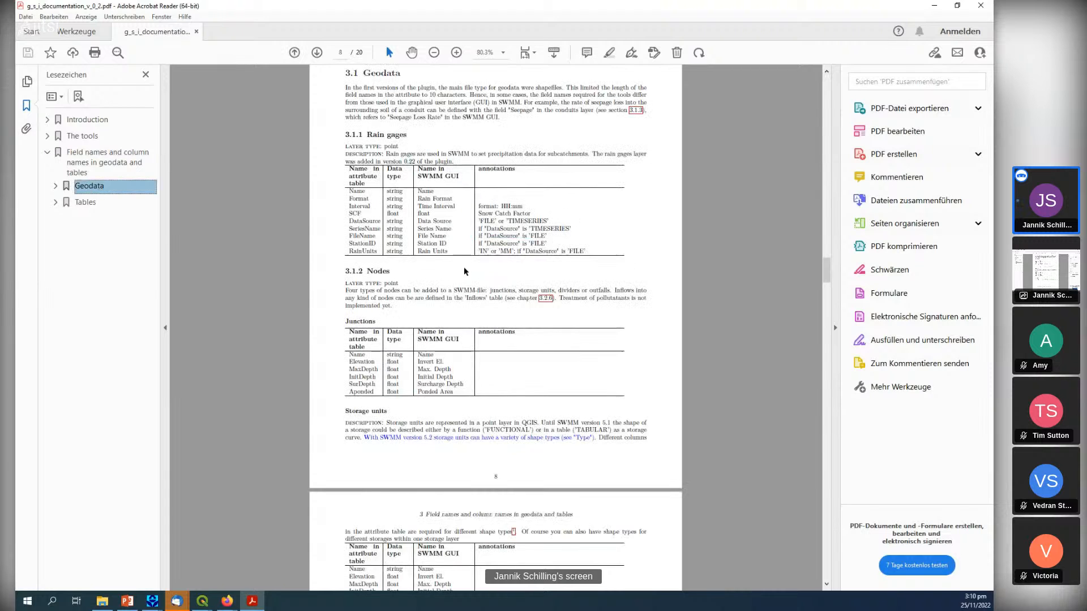
scroll(374, 314, "down", 4)
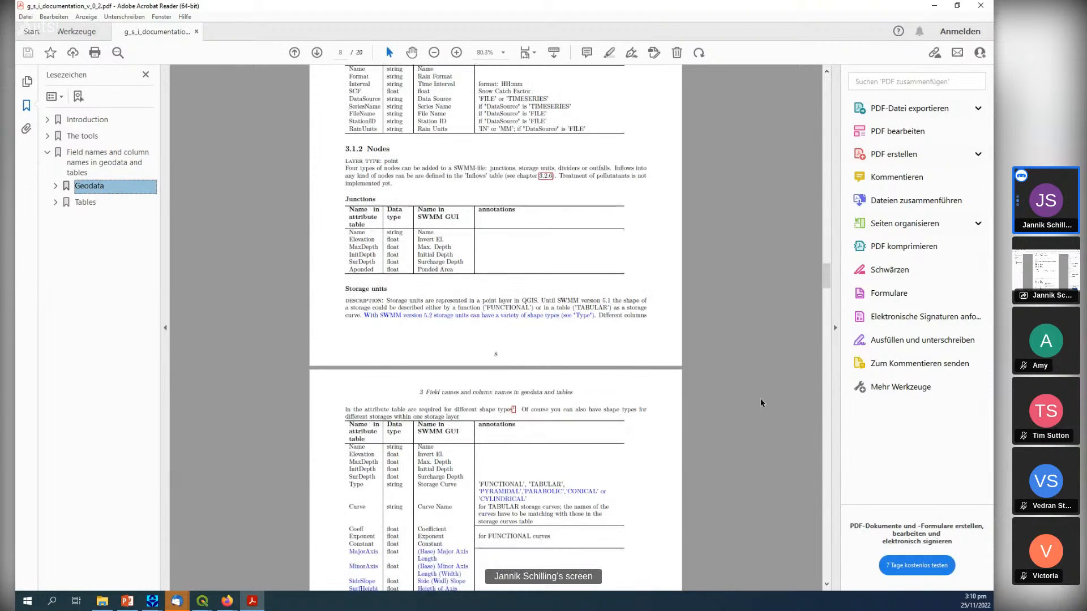
left_click(934, 7)
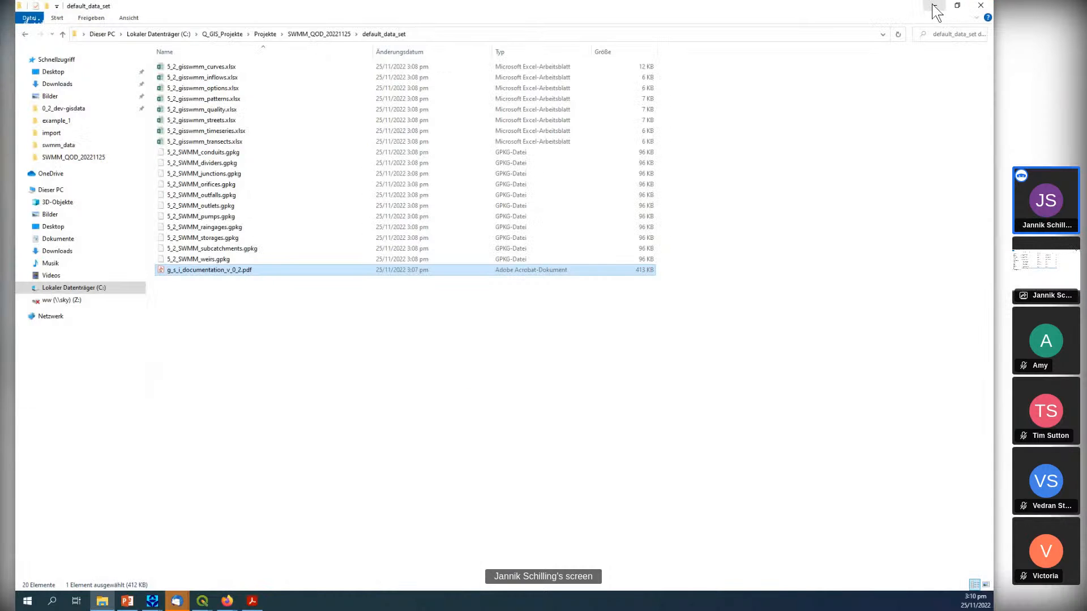
left_click(934, 7)
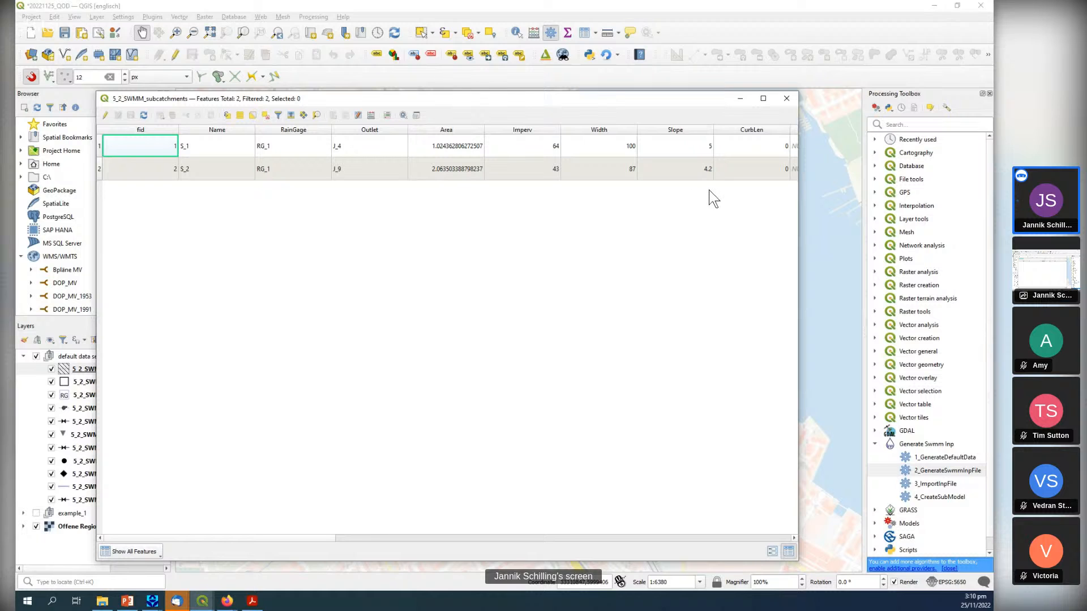
Close the subcatchments attribute table and toggle the visibility of the default data set group to check it on the map.
left_click(786, 97)
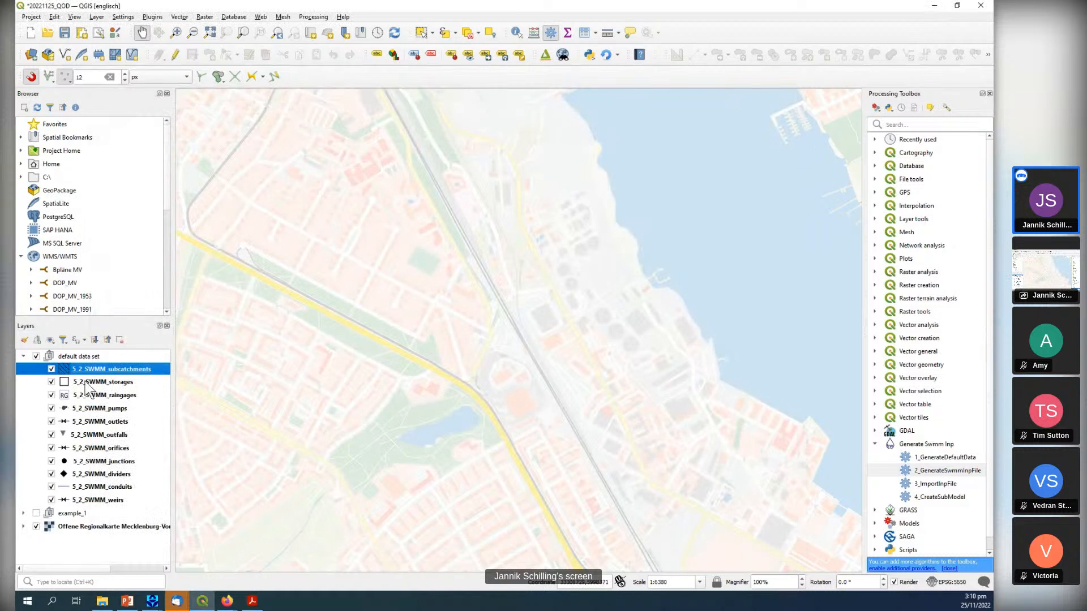
scroll(509, 381, "down", 1)
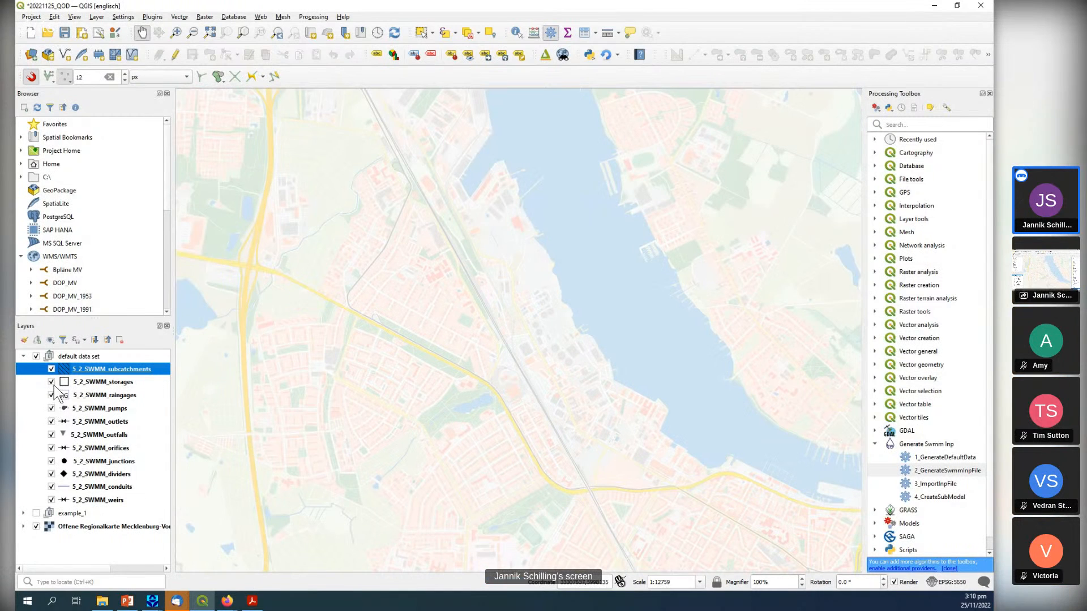
left_click(36, 356)
left_click(35, 357)
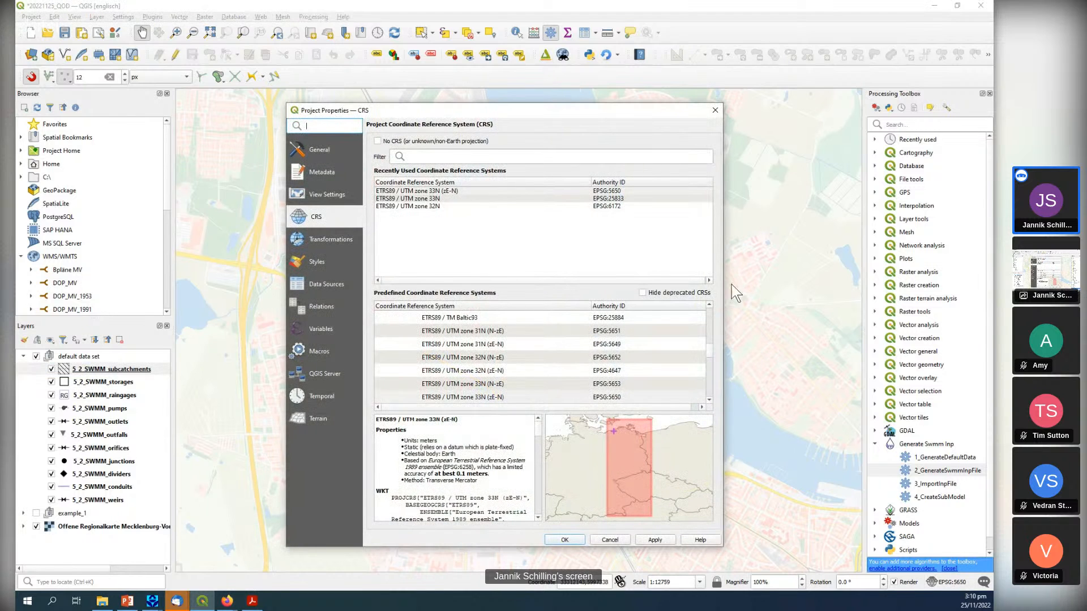
Set the project CRS to ETRS89 / UTM zone 33N (EPSG:25833) and hide the Offene Regionalkarte base map.
left_click(635, 199)
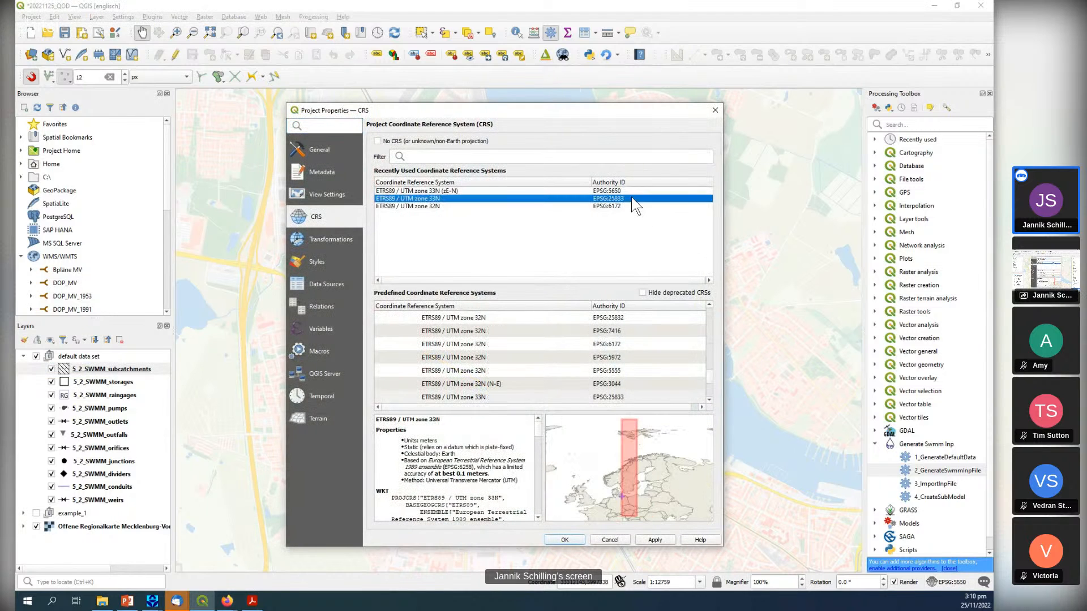
left_click(655, 541)
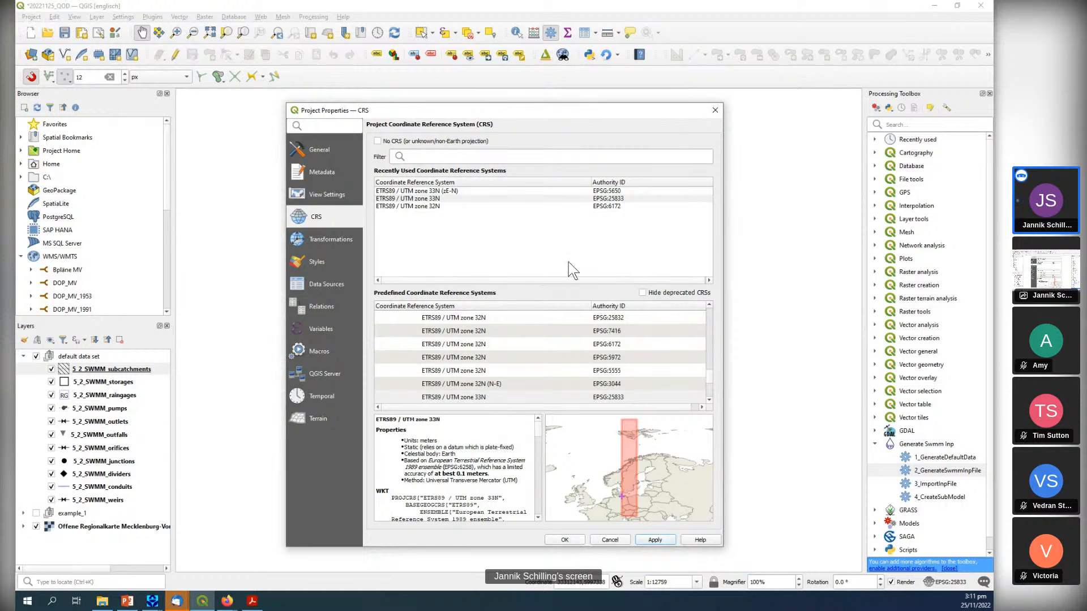
left_click_drag(571, 118, 482, 48)
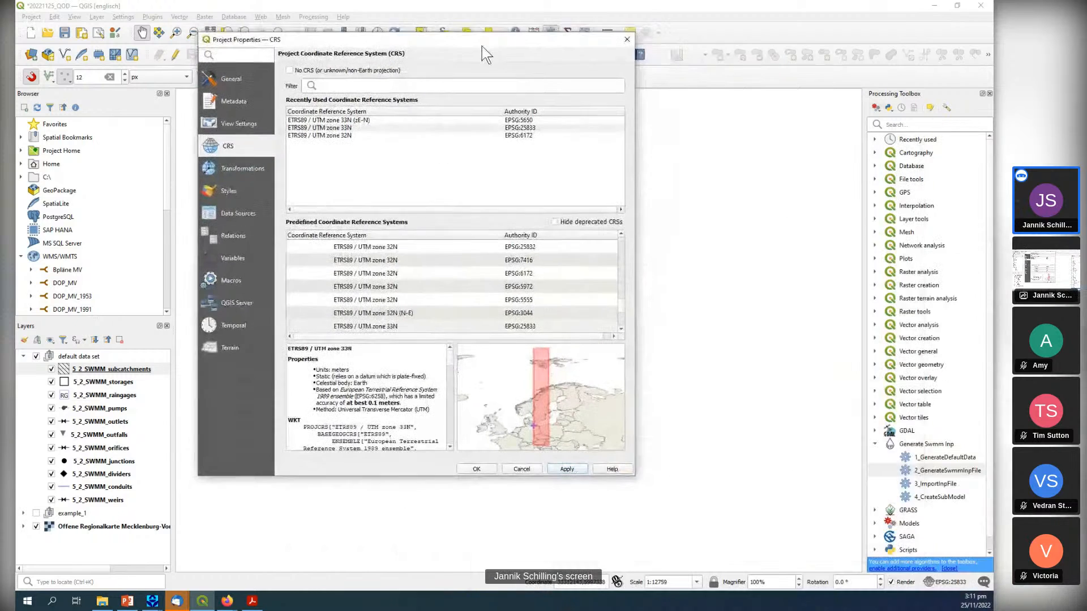
left_click(627, 39)
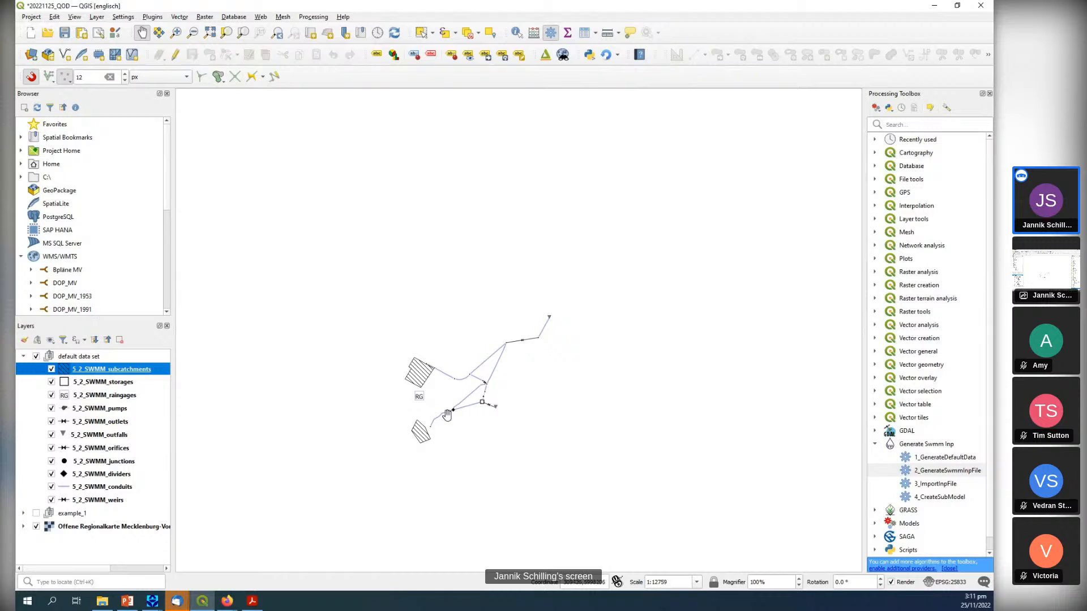
left_click(36, 526)
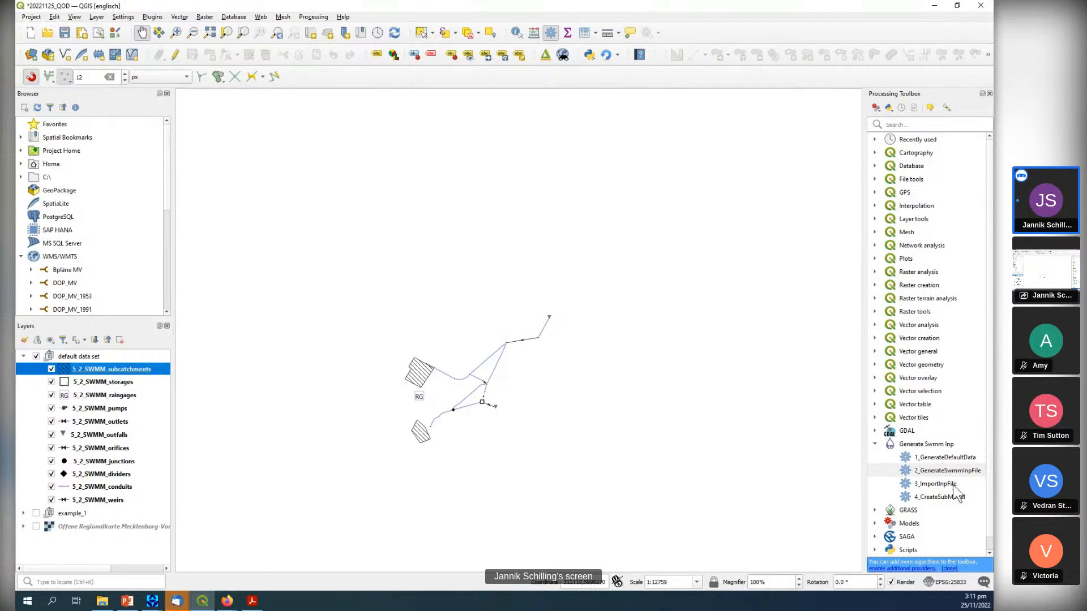
Open the 2_GenerateSwmmInpFile tool and assign QOD_SWMM_Raingages as rain gages layer and 5_2_SWMM_junctions as junctions layer.
double_click(942, 469)
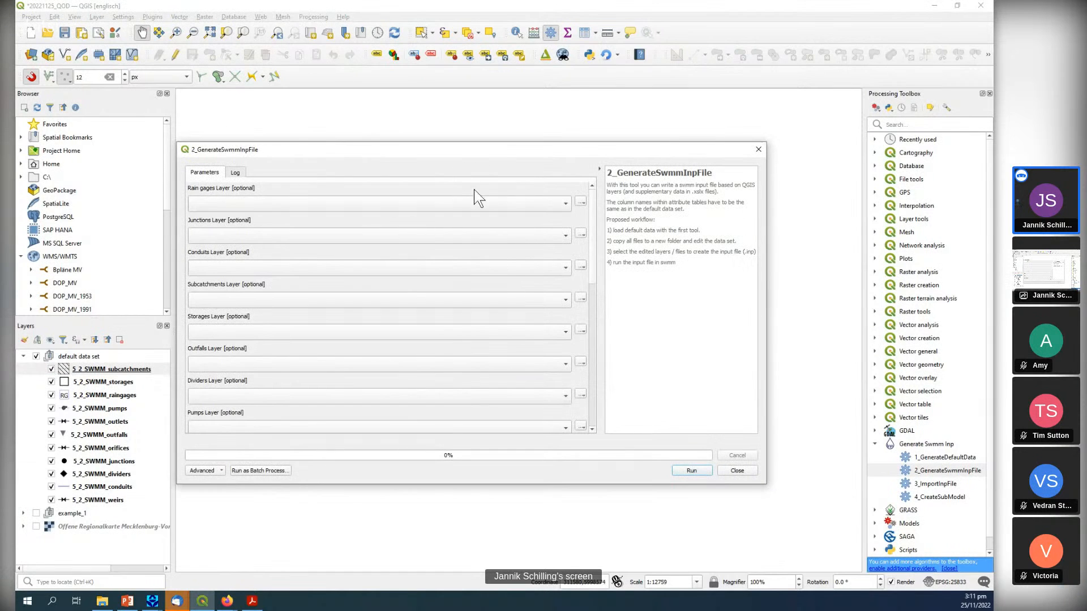
left_click_drag(484, 155, 552, 141)
left_click(513, 191)
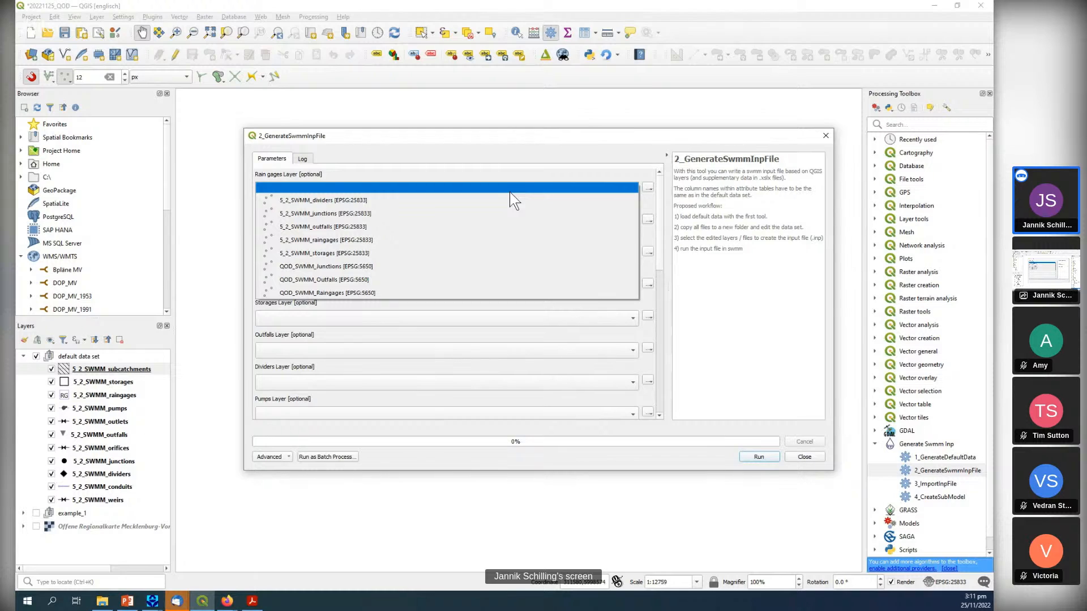
left_click(301, 292)
left_click(282, 220)
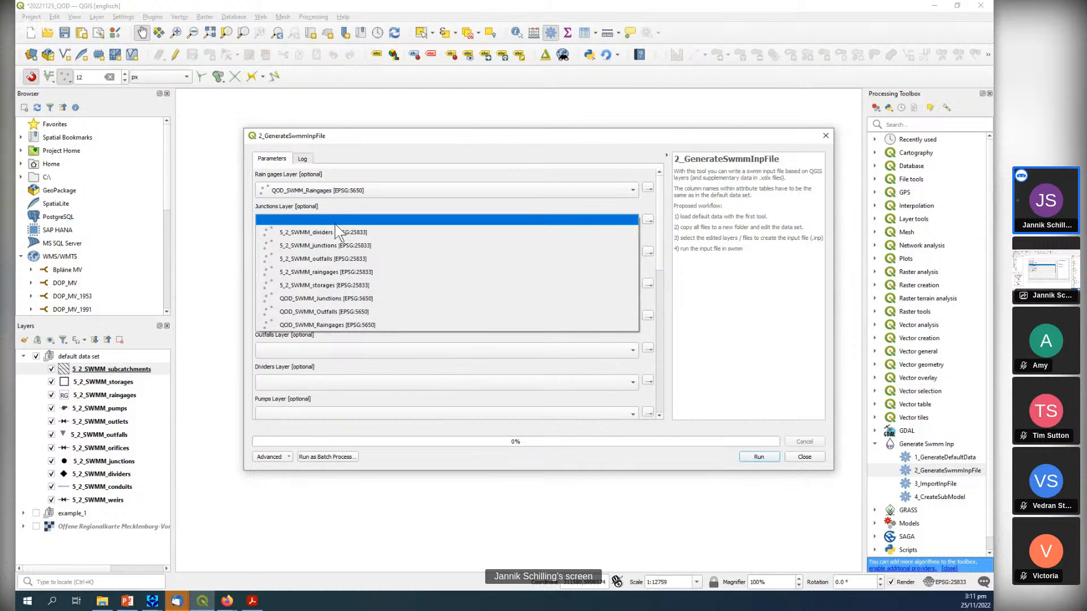
left_click(341, 243)
Assign 5_2_SWMM_conduits as the conduits layer and QOD_SWMM_Subcatchments as the subcatchments layer.
left_click(331, 251)
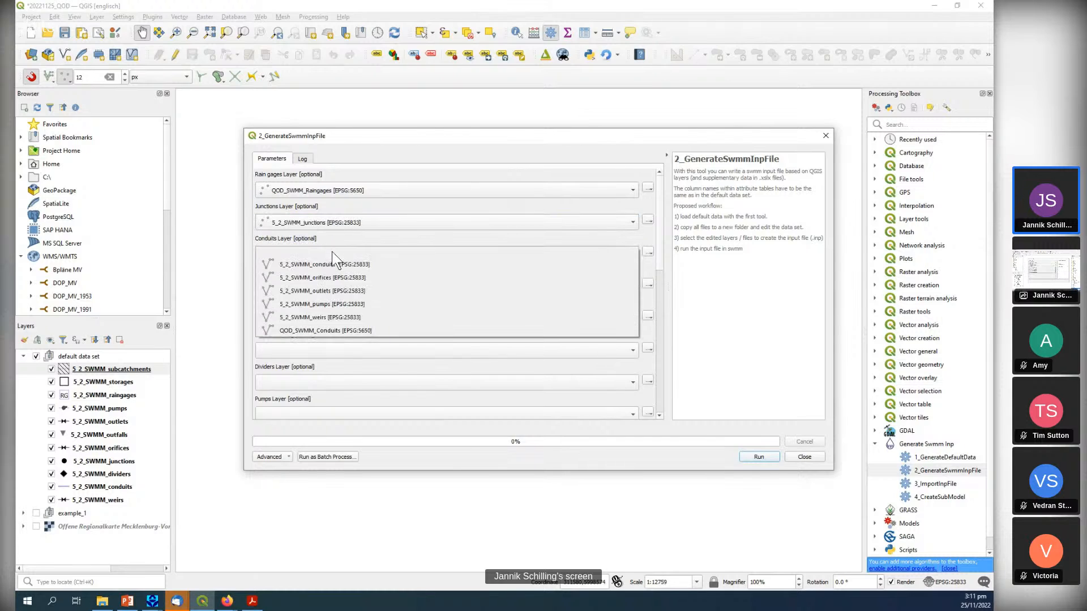
left_click(333, 272)
left_click(328, 283)
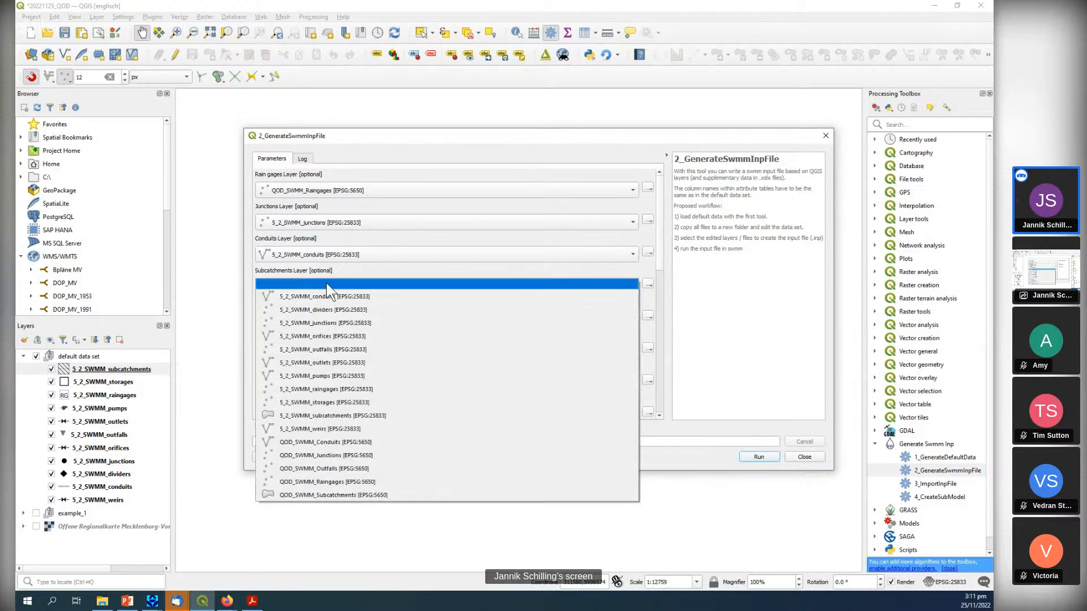
left_click(328, 490)
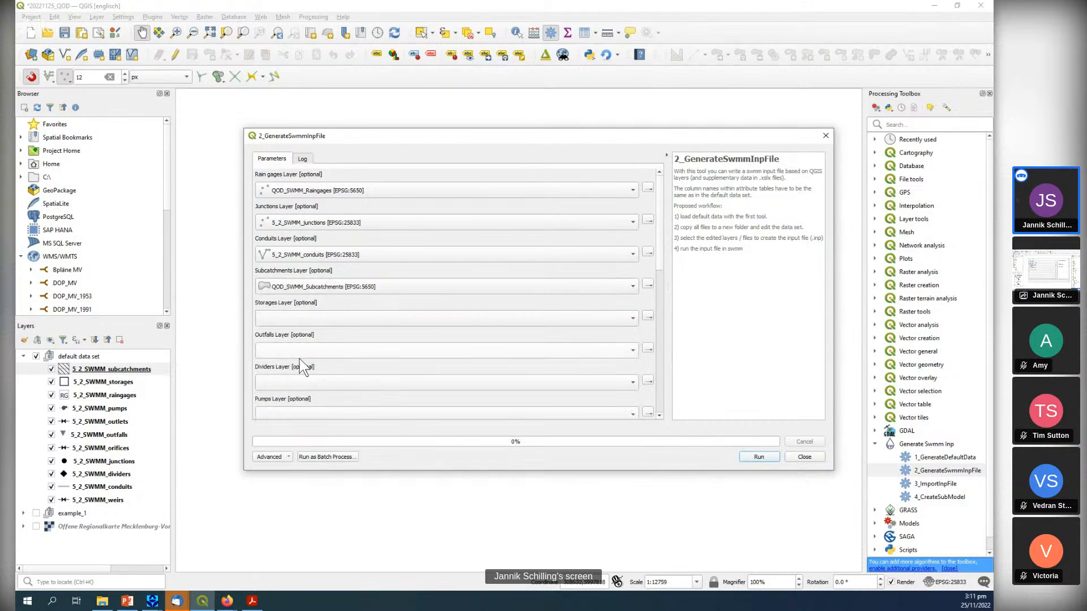
Assign 5_2_SWMM_storages as the storages layer and QOD_SWMM_Outfalls as the outfalls layer.
left_click(290, 320)
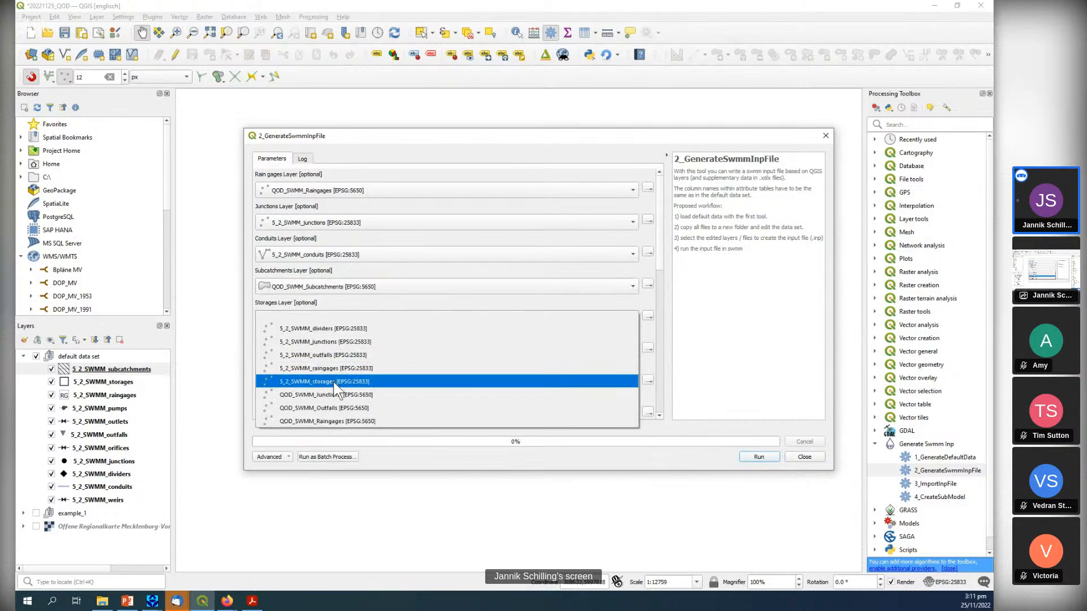
left_click(300, 382)
left_click(298, 353)
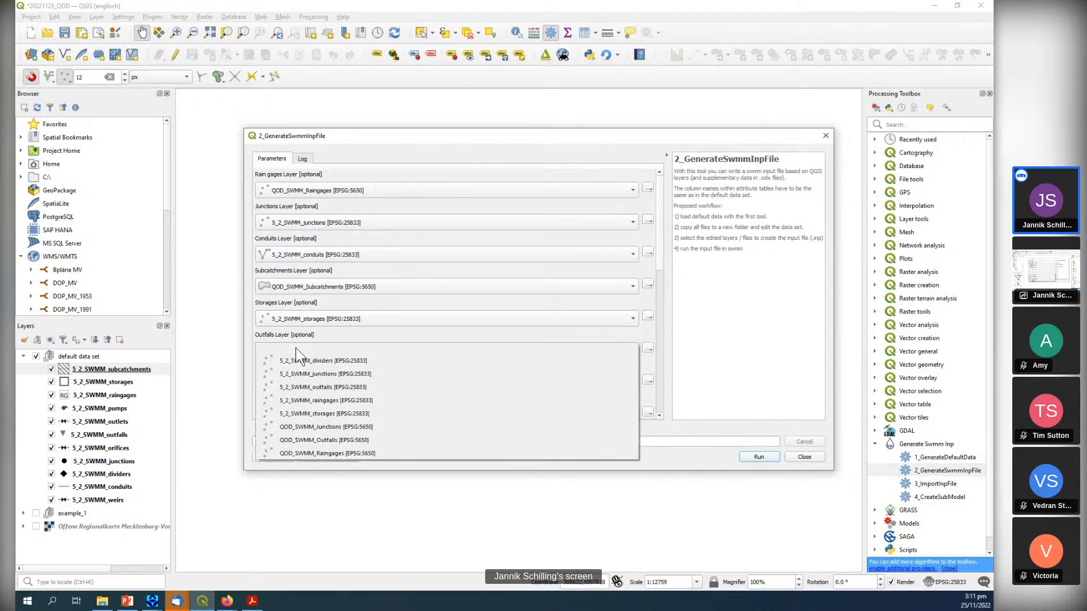
left_click(332, 439)
Assign 5_2_SWMM_dividers as the dividers layer and 5_2_SWMM_pumps as the pumps layer.
left_click(304, 381)
left_click(312, 398)
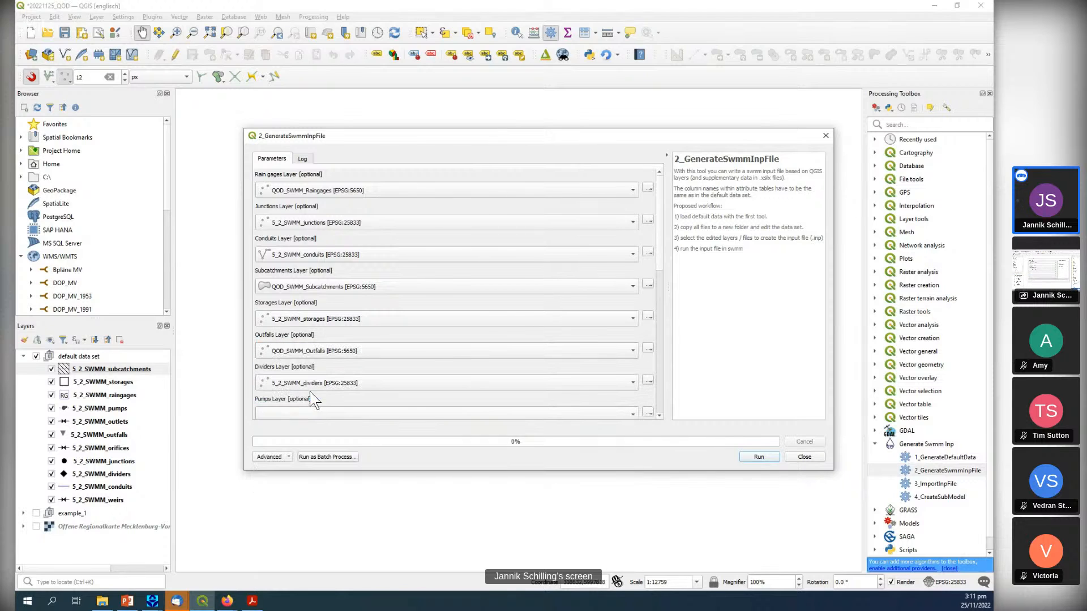
left_click(295, 422)
left_click(294, 461)
Assign 5_2_SWMM_weirs, 5_2_SWMM_orifices and 5_2_SWMM_outlets as the weirs, orifices and outlets layers.
left_click_drag(660, 252, 662, 321)
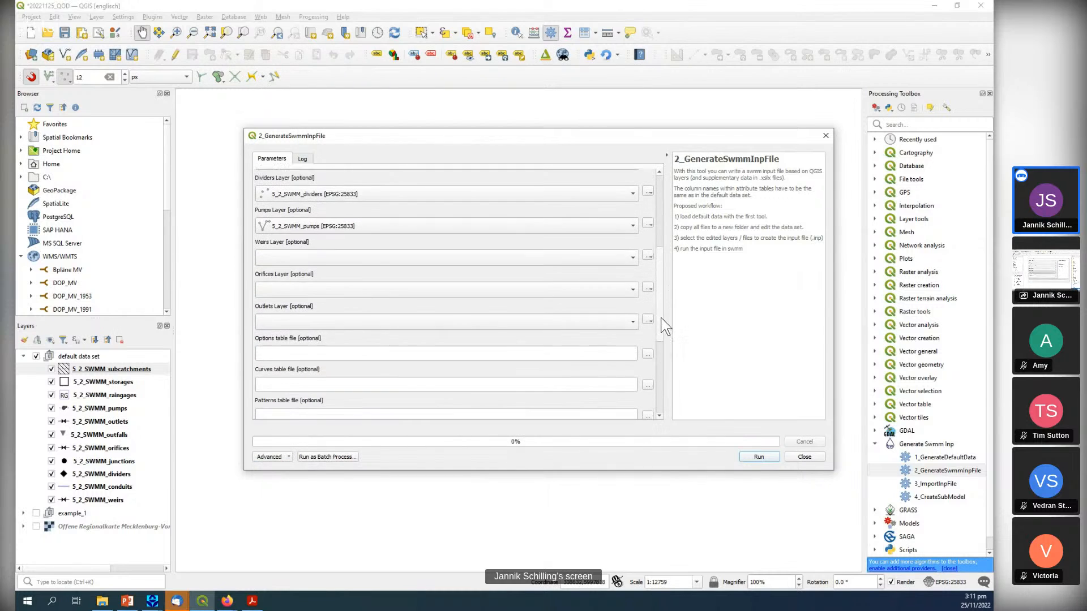
left_click(379, 256)
left_click(324, 316)
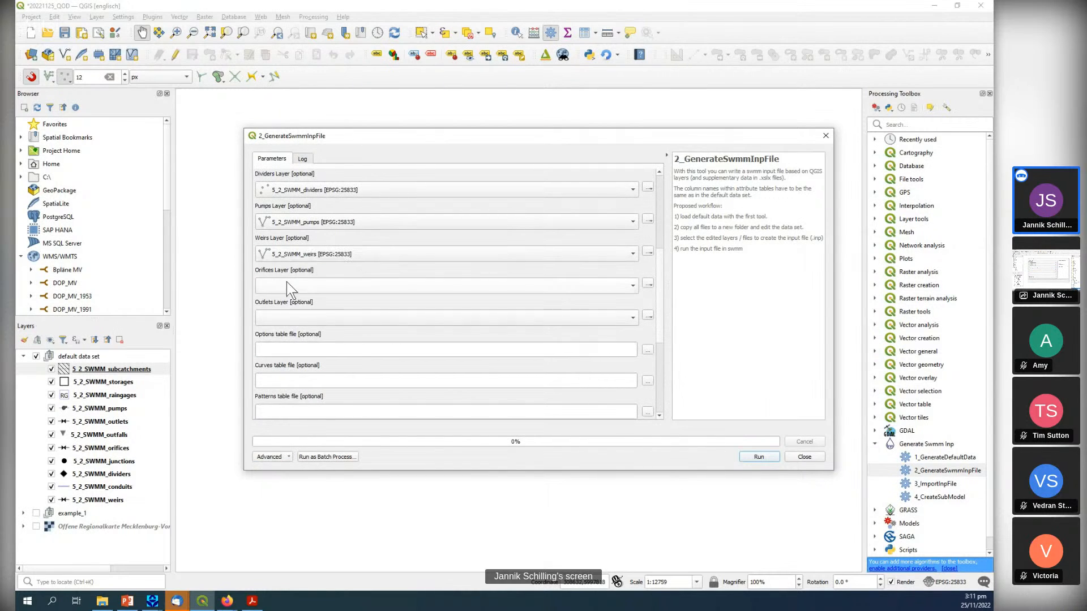
left_click(287, 282)
left_click(295, 309)
left_click(298, 315)
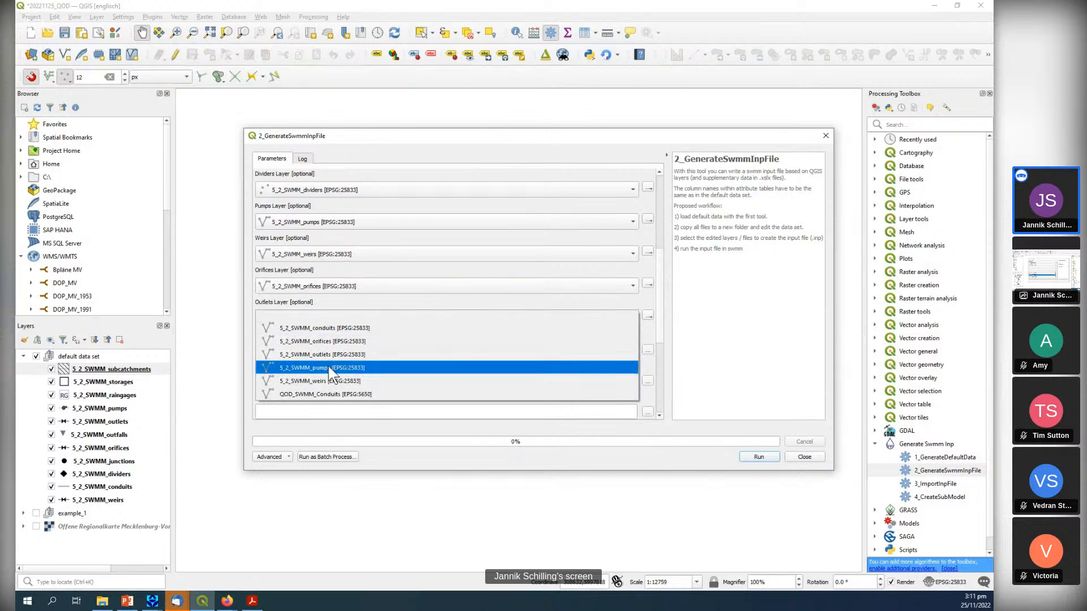
left_click(329, 358)
Load 5_2_gisswmm_options.xlsx from the default_data_set folder in SWMM_QOD_20221125 as the options table file.
left_click_drag(661, 312, 660, 391)
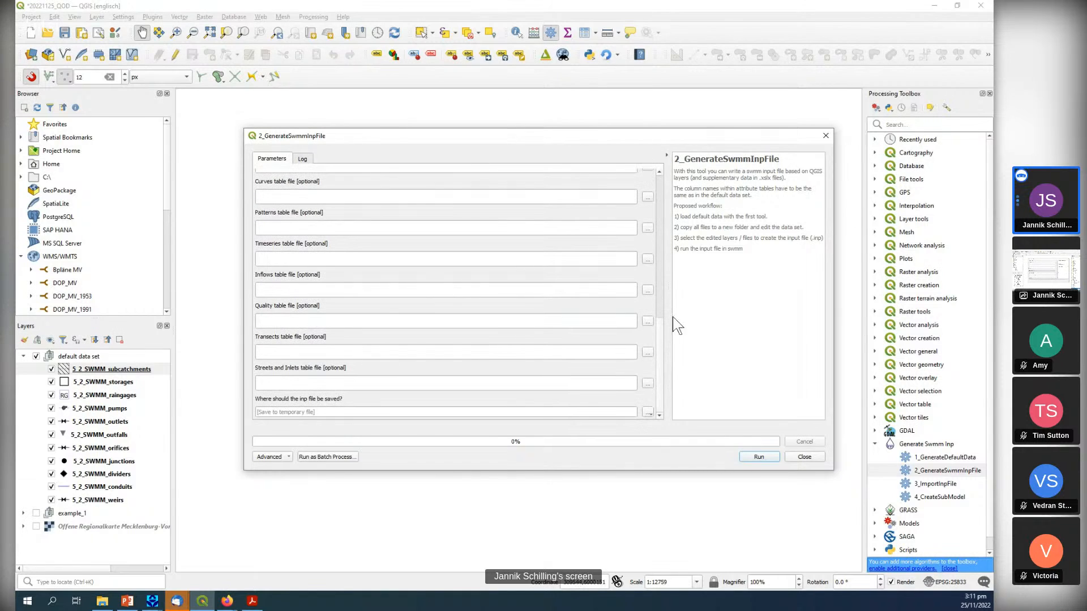
left_click_drag(657, 338, 657, 306)
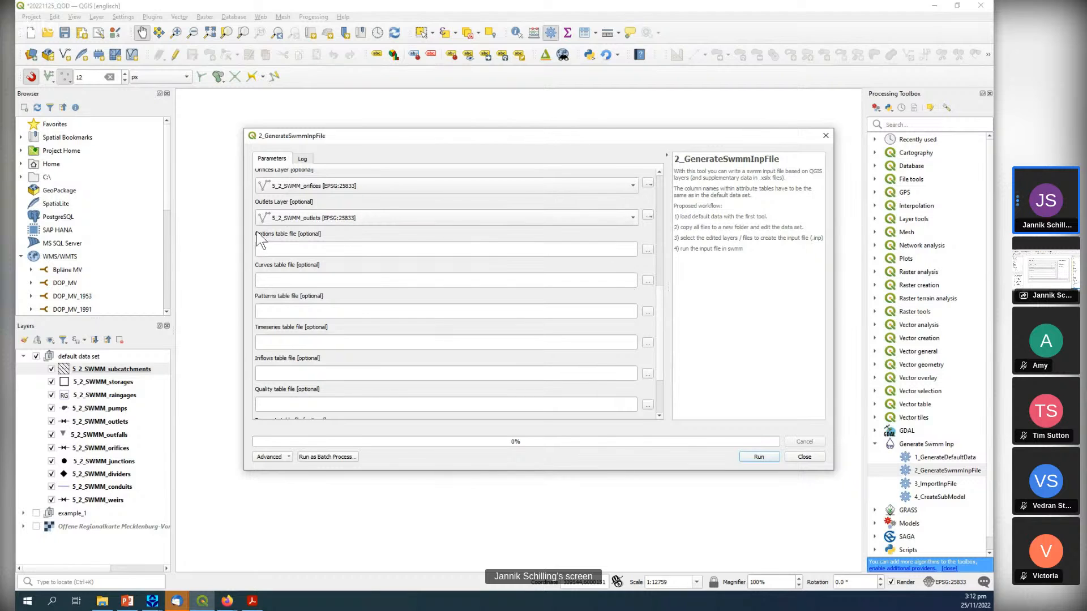
left_click_drag(658, 317, 663, 367)
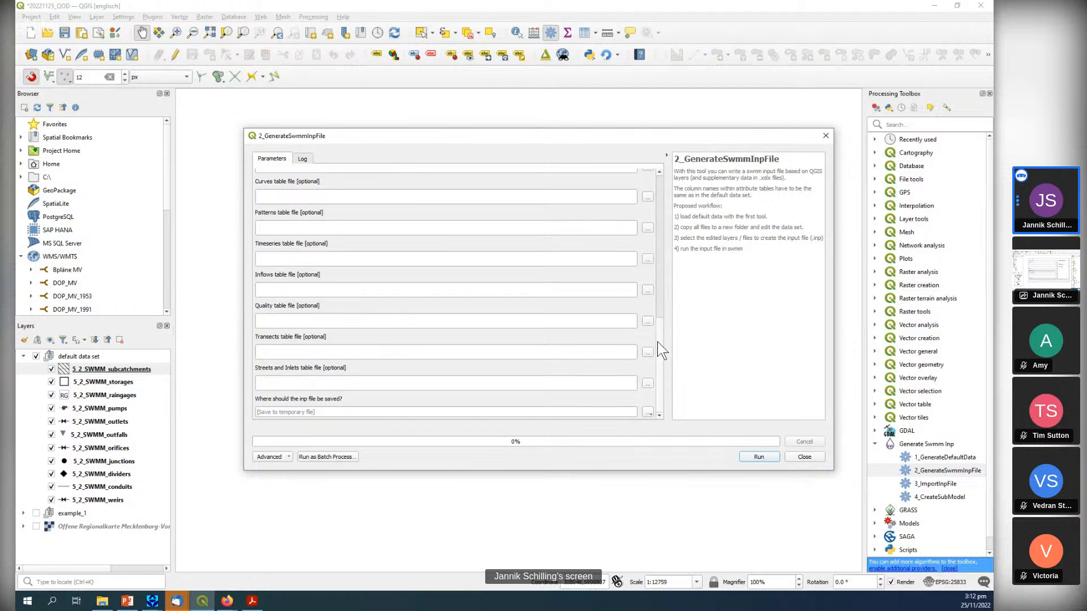
scroll(659, 315, "up", 2)
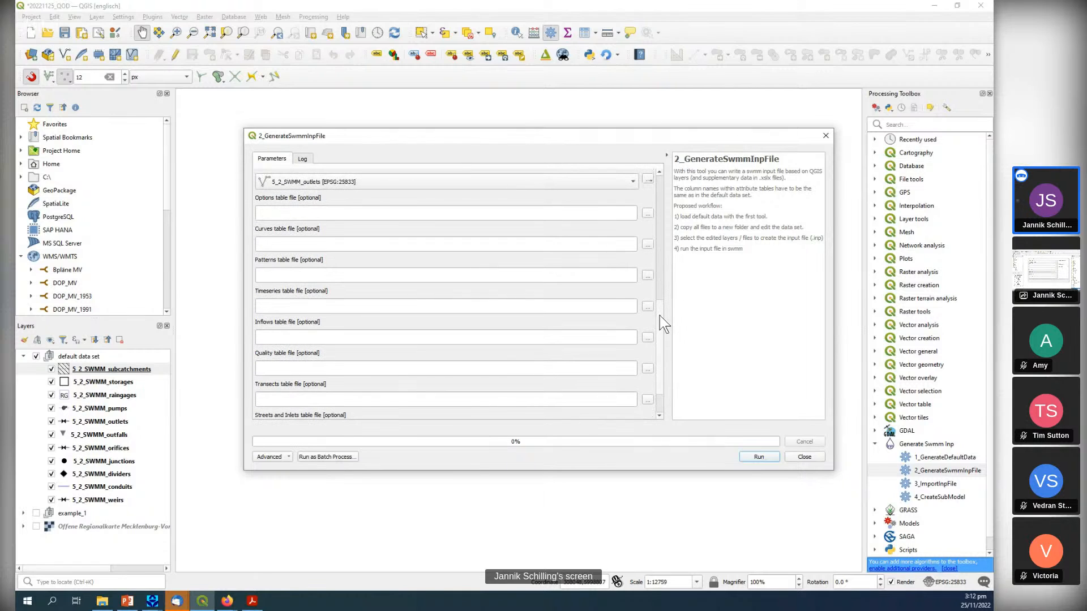
left_click(647, 213)
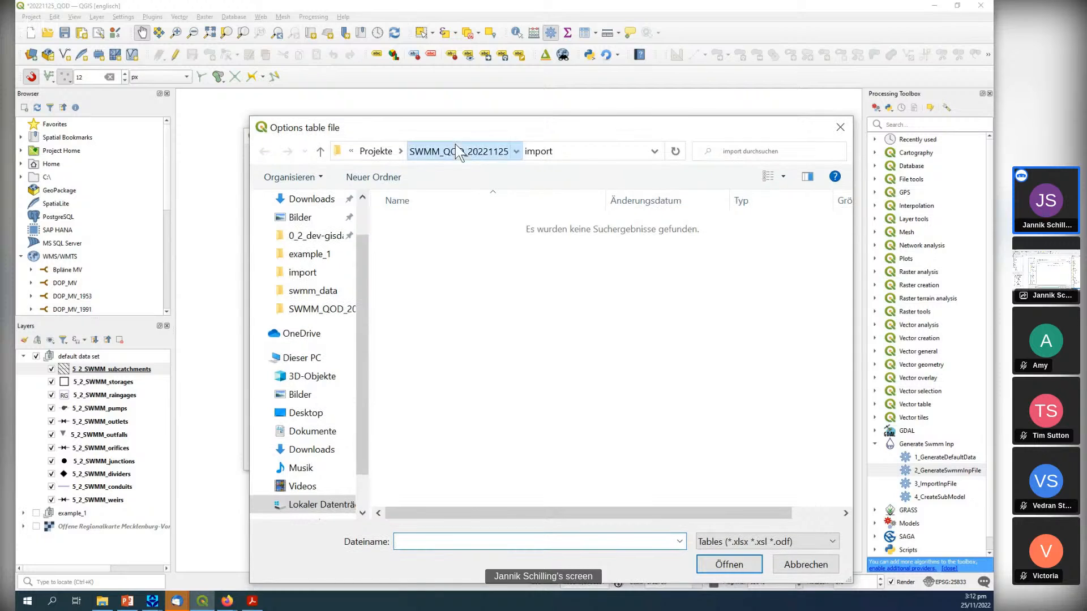
left_click(454, 145)
double_click(441, 227)
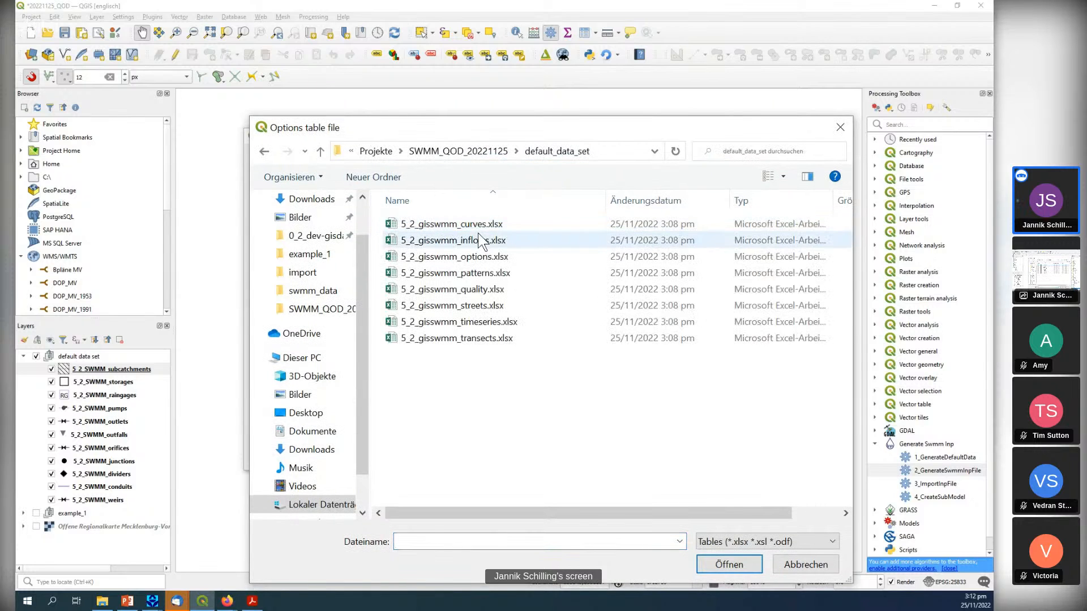
double_click(477, 257)
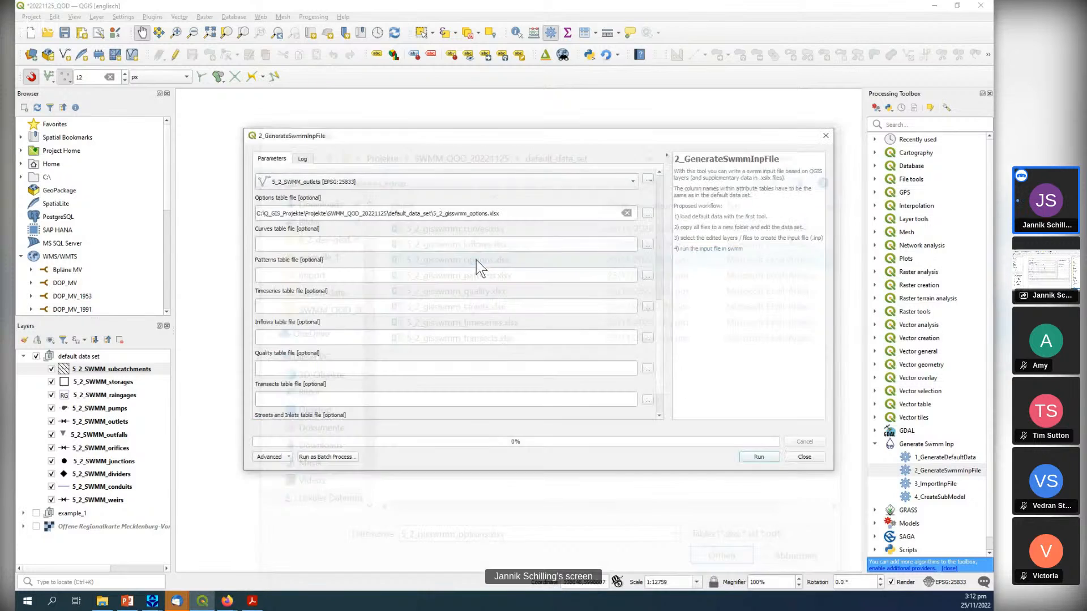
Load 5_2_gisswmm_curves.xlsx from the default_data_set folder in SWMM_QOD_20221125 as the curves table file.
left_click(647, 244)
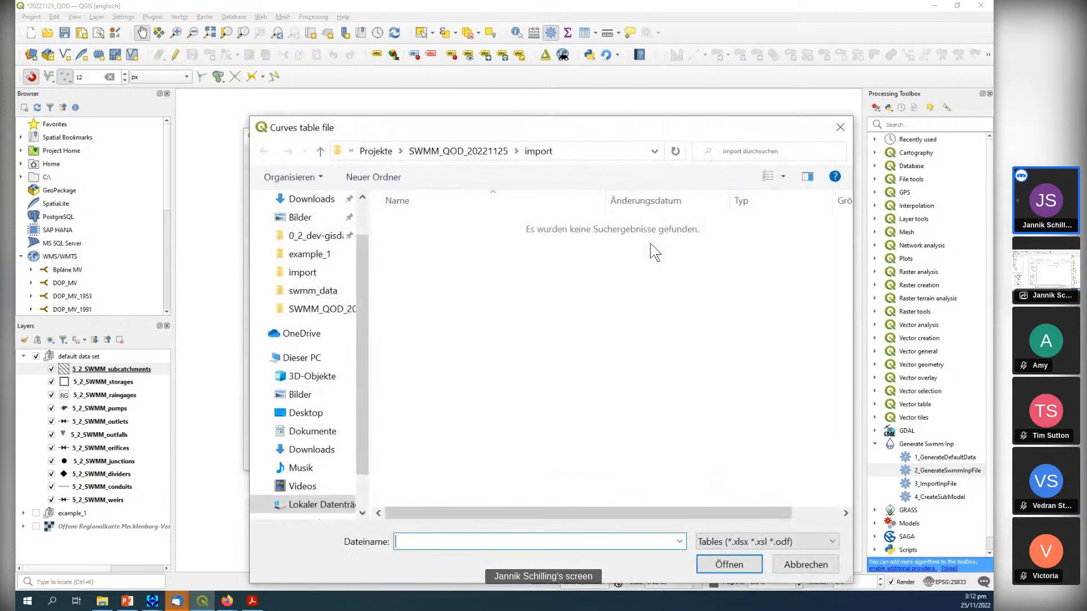
left_click(462, 151)
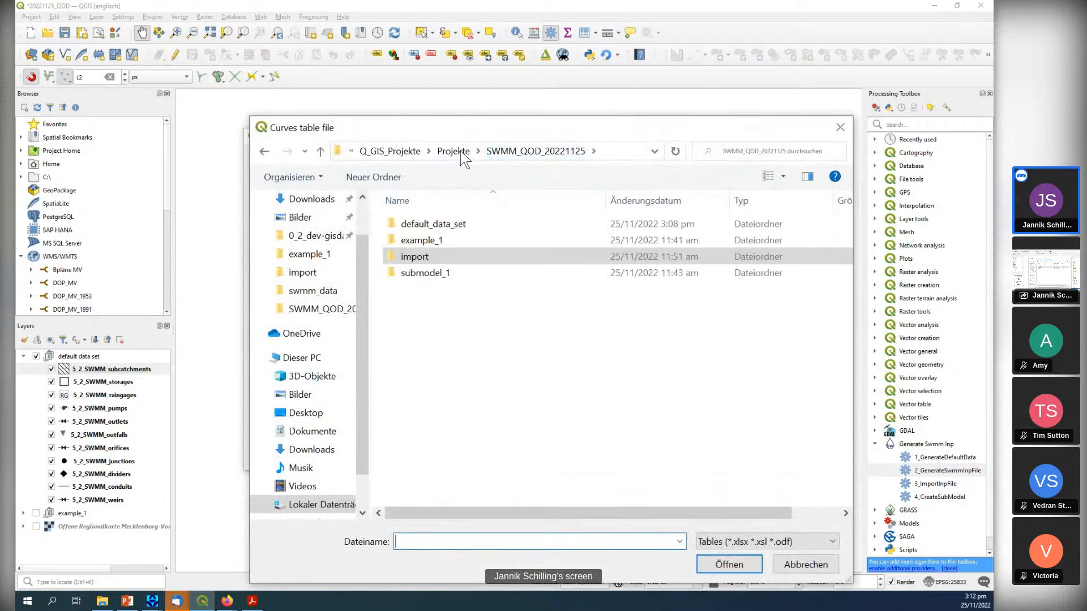
double_click(447, 224)
double_click(450, 225)
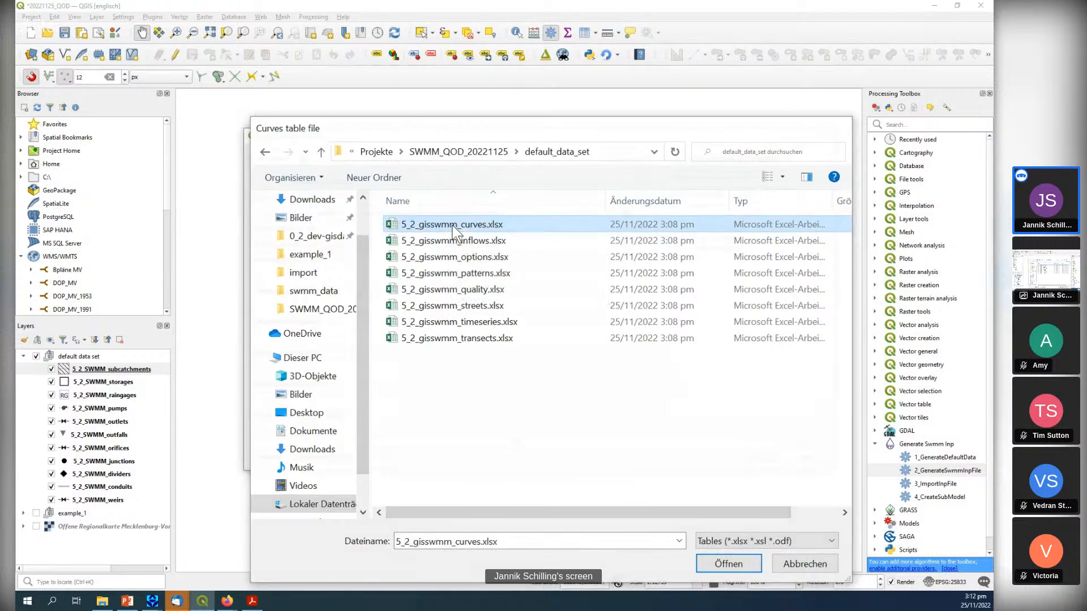
right_click(521, 241)
left_click(218, 238)
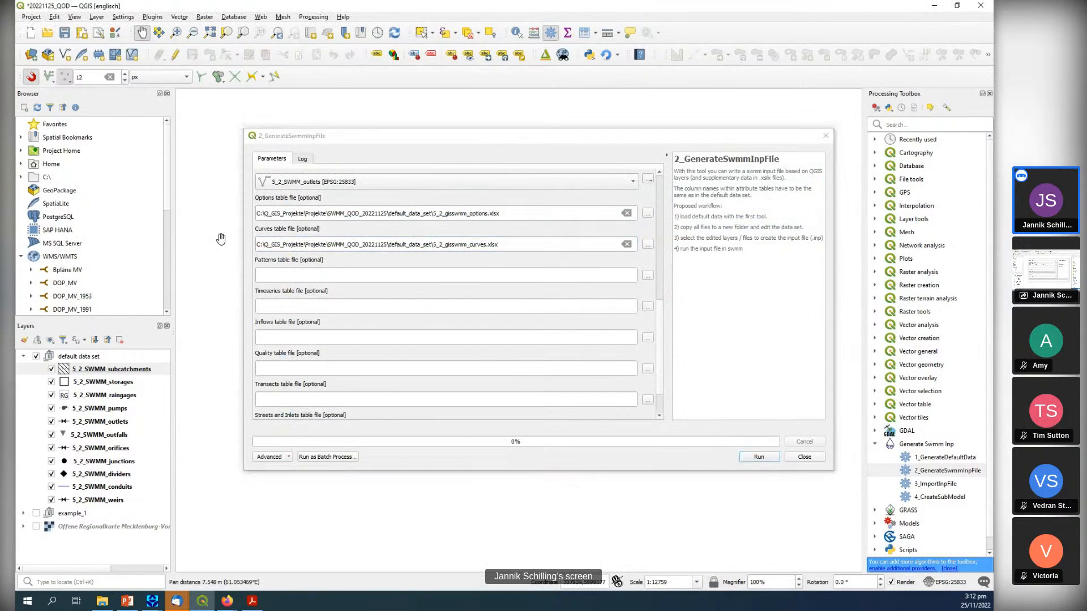
Reuse the curves file path for the patterns table to reach its folder, and choose 5_2_gisswmm_patterns.xlsx there.
double_click(329, 245)
left_click(329, 244)
key("ctrl+c")
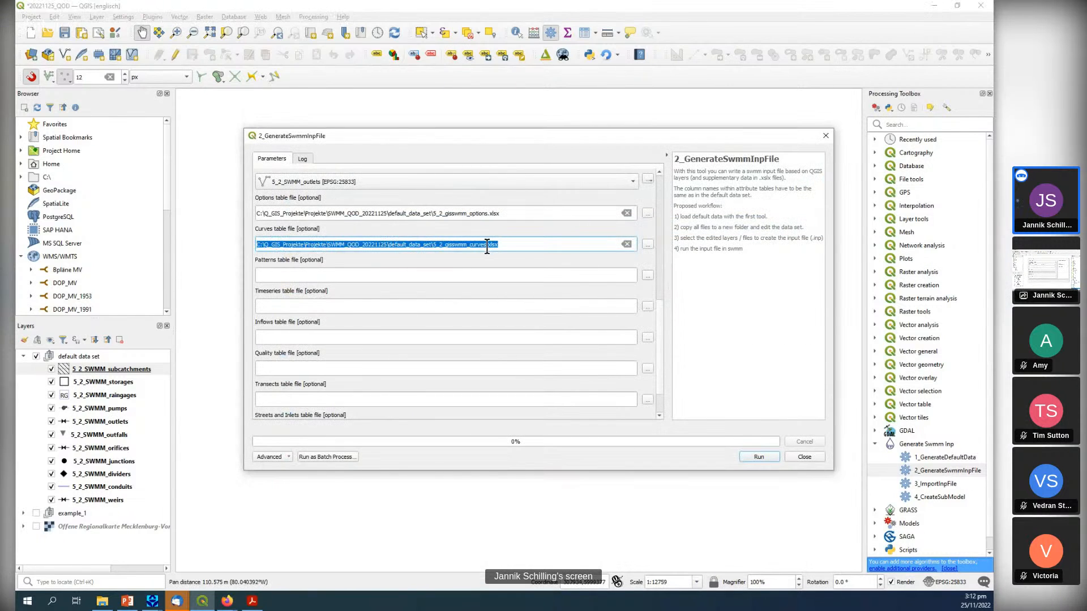
left_click(489, 274)
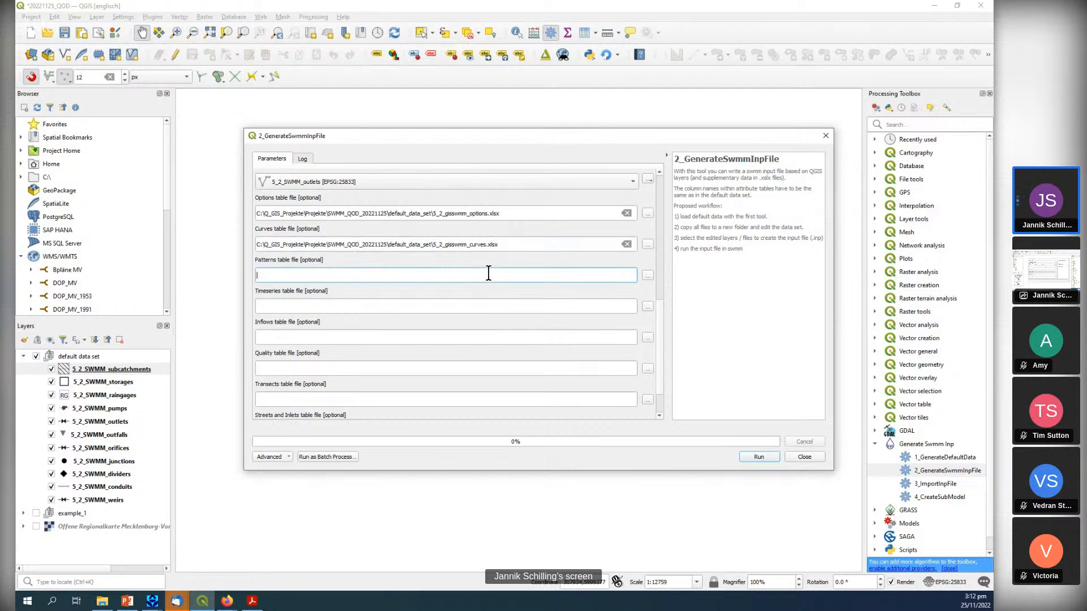
key("ctrl+v")
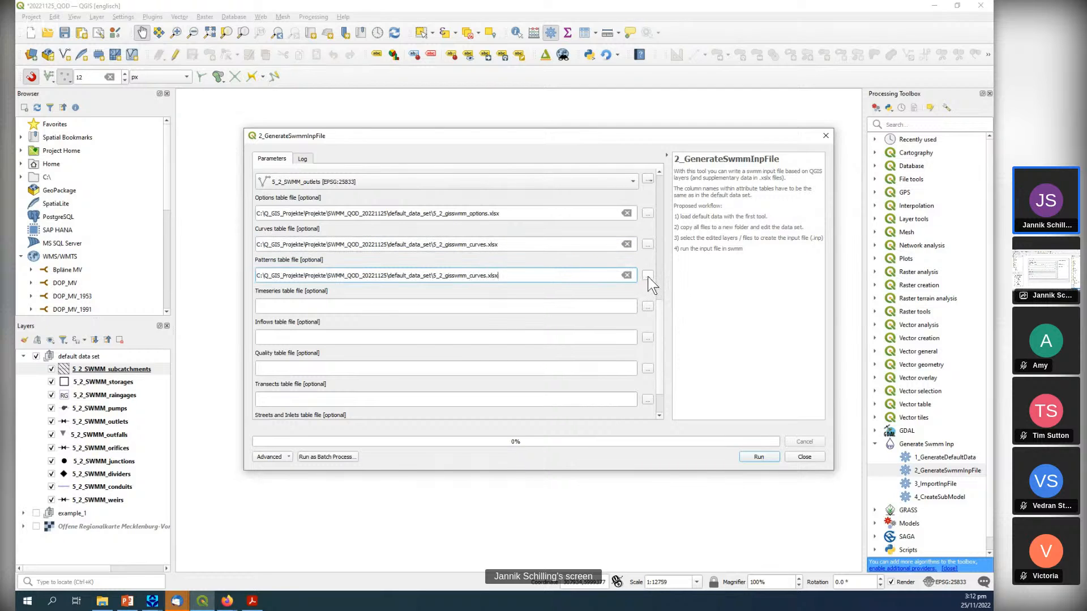
left_click(647, 276)
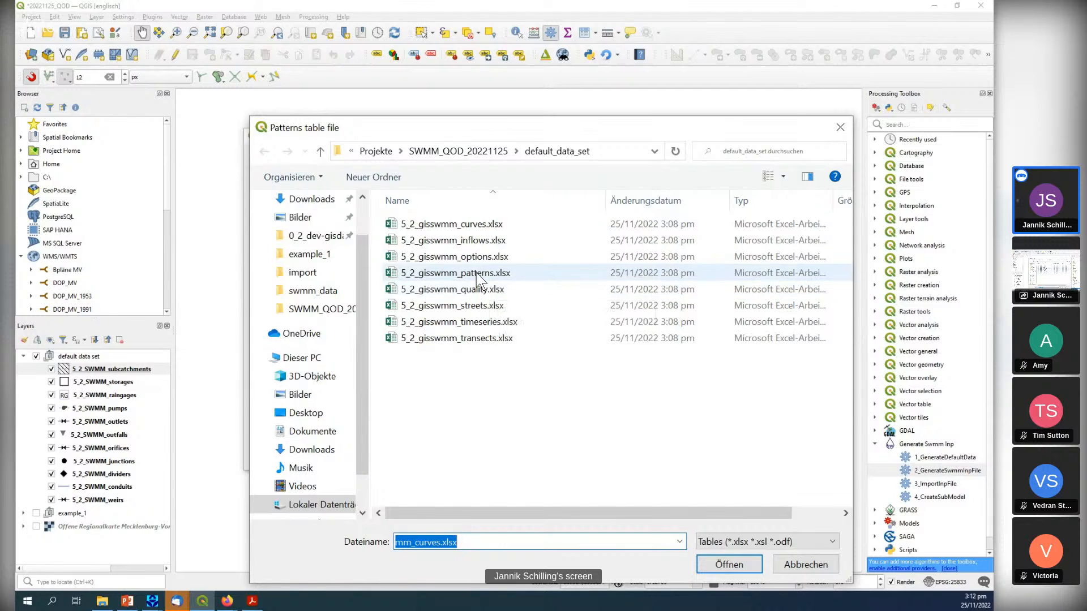
double_click(477, 275)
Using the copied path to reach the folder, set 5_2_gisswmm_timeseries.xlsx as the timeseries table and 5_2_gisswmm_inflows.xlsx as the inflows table.
left_click(611, 306)
key("ctrl+v")
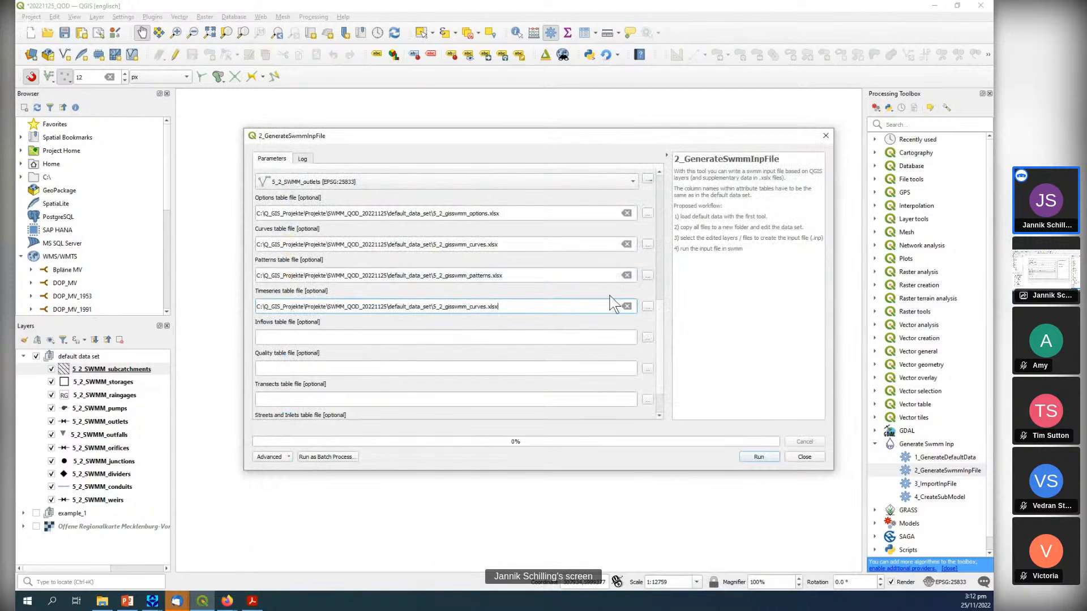
left_click(647, 306)
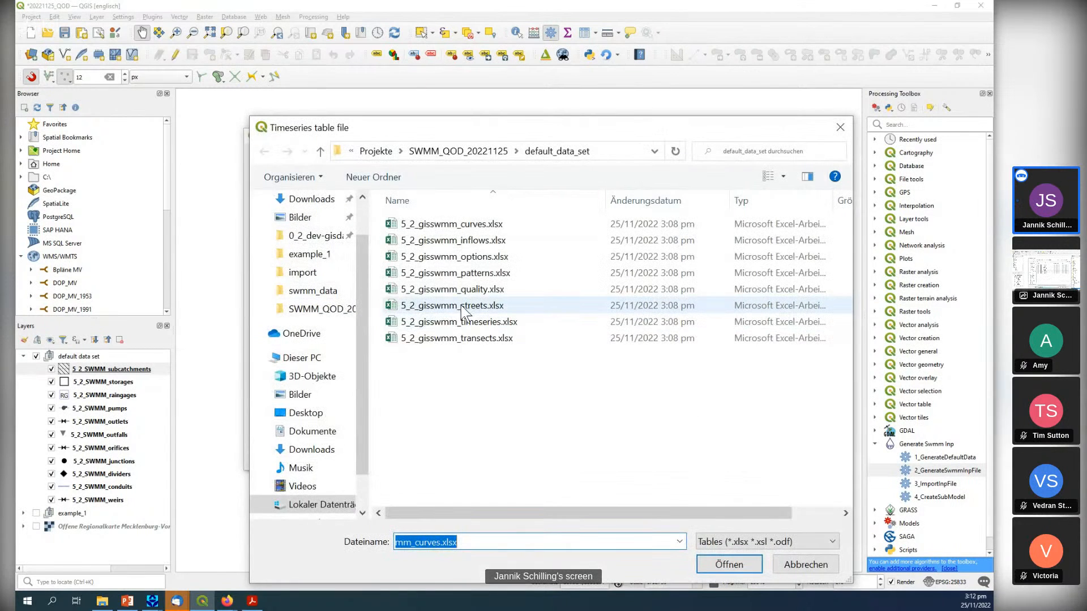
double_click(467, 321)
left_click(408, 338)
key("ctrl+v")
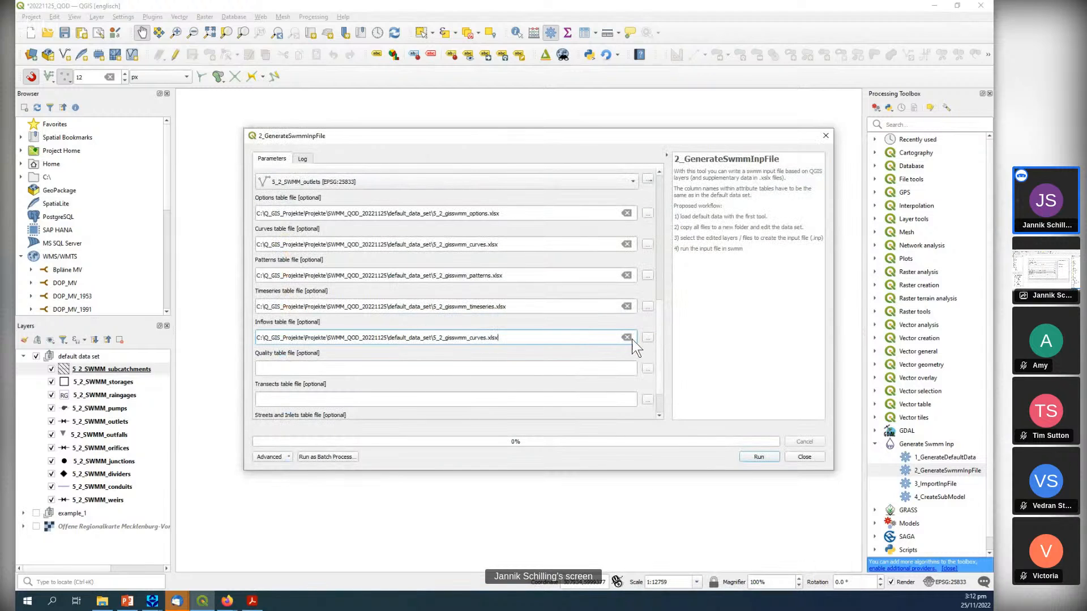
left_click(647, 338)
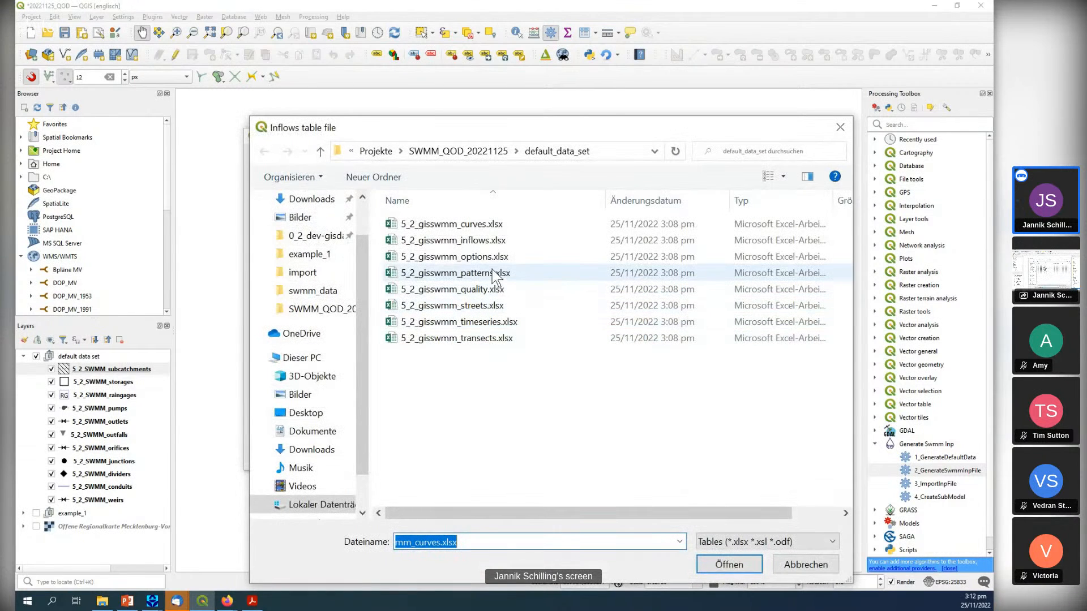
double_click(480, 241)
Set 5_2_gisswmm_quality.xlsx as the quality table file, browsing from the pasted curves file path.
left_click(590, 368)
key("ctrl+v")
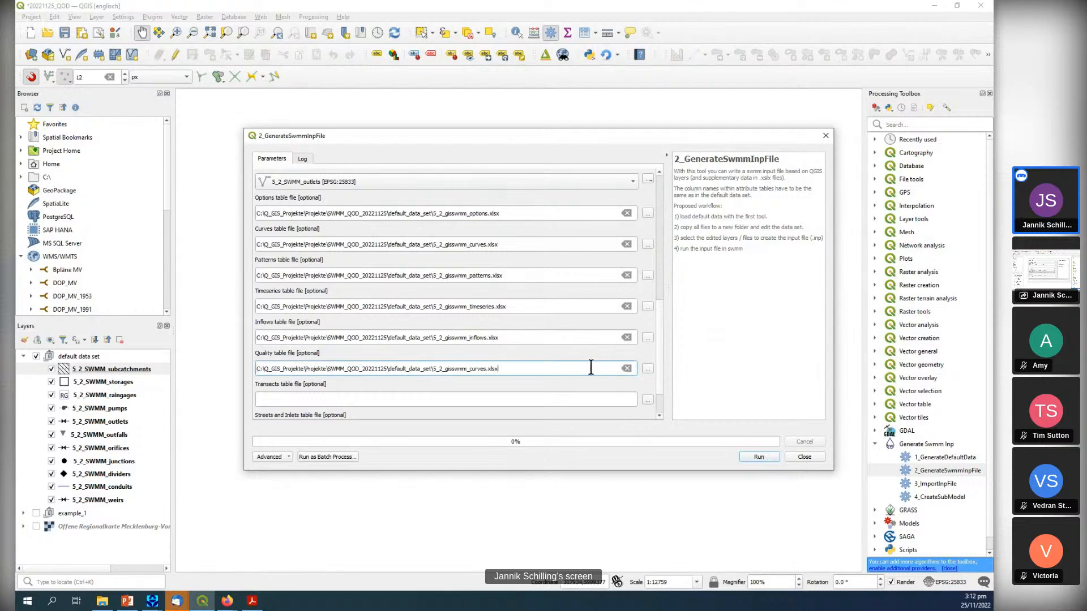
left_click(647, 368)
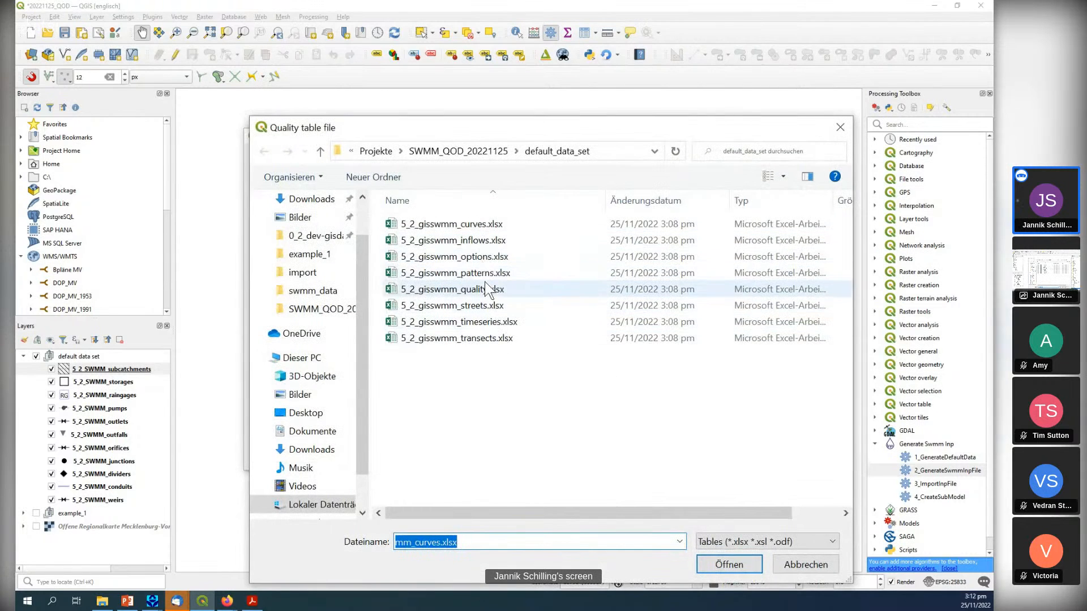
left_click(485, 290)
double_click(486, 289)
Set 5_2_gisswmm_transects.xlsx as the transects table file, reusing the copied curves file path to reach its folder.
left_click(402, 400)
key("ctrl+v")
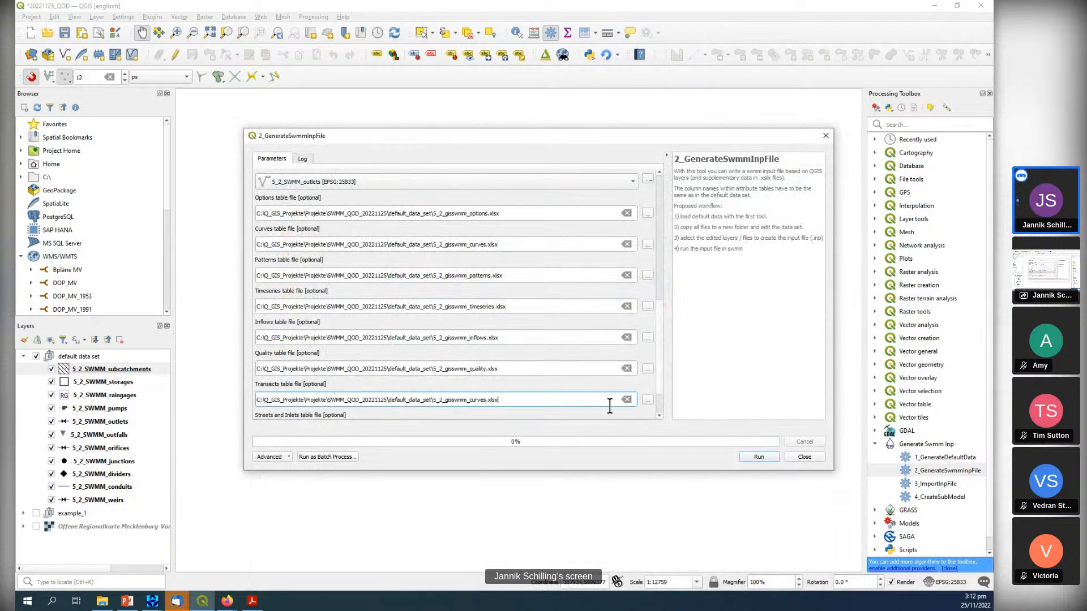
left_click(647, 399)
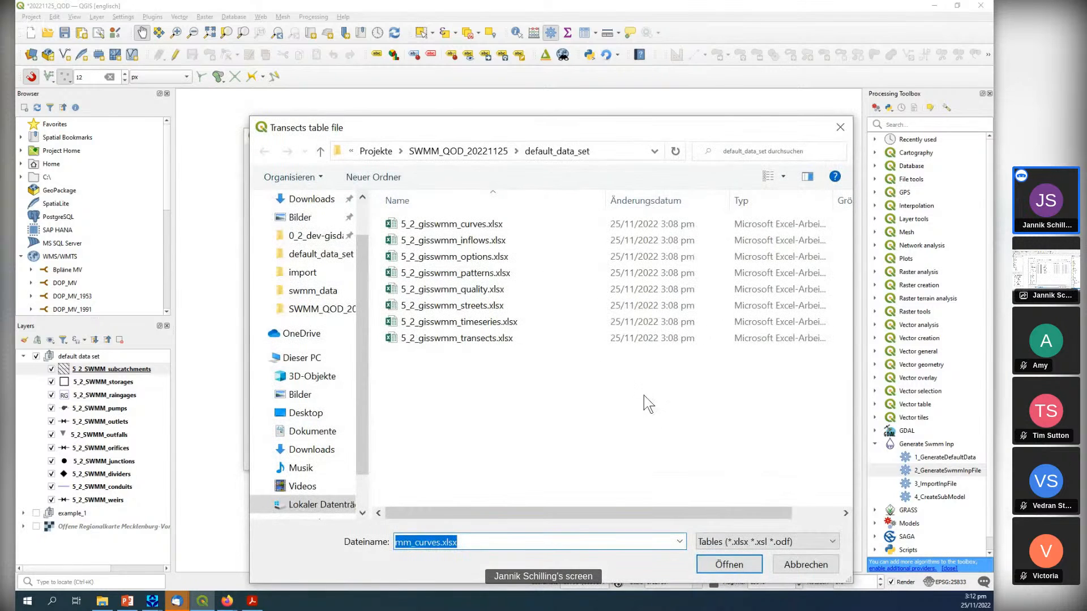
left_click(502, 338)
double_click(502, 339)
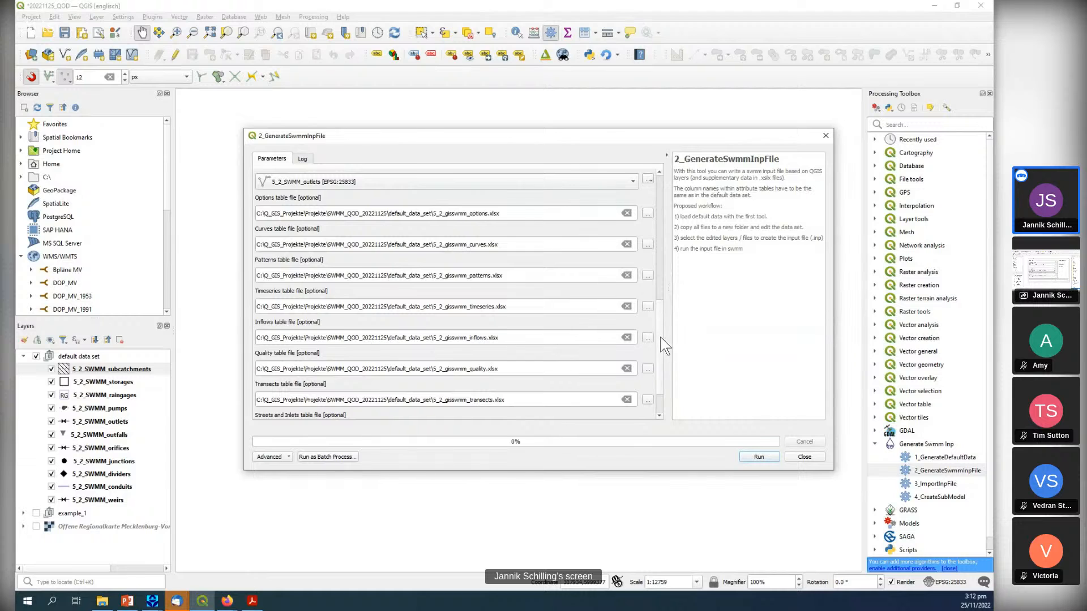
Set 5_2_gisswmm_streets.xlsx as the streets and inlets table file, browsing from the pasted curves file path.
scroll(663, 342, "down", 2)
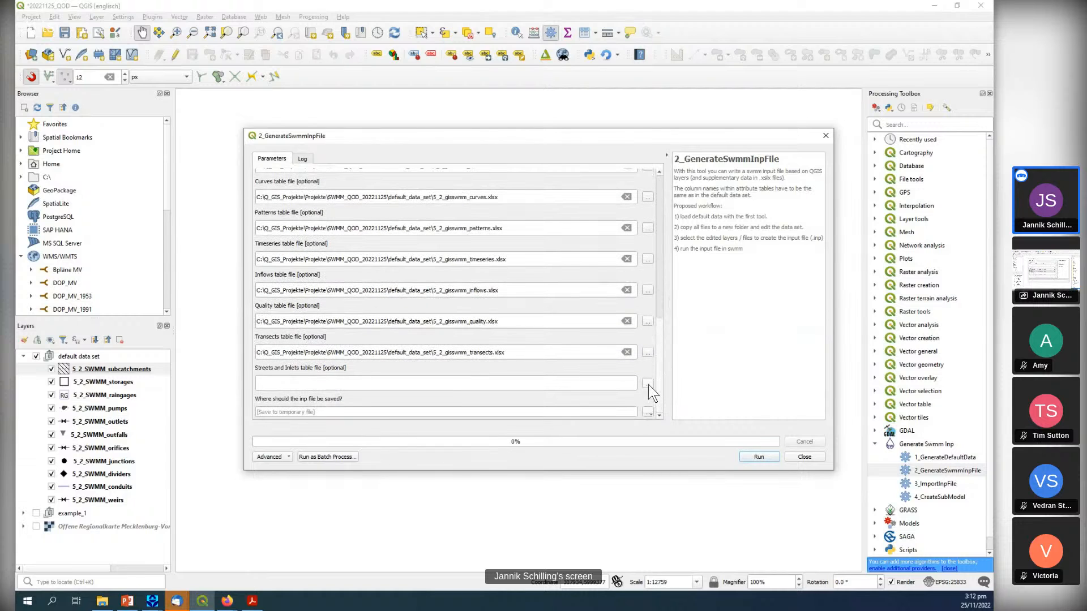
left_click(647, 384)
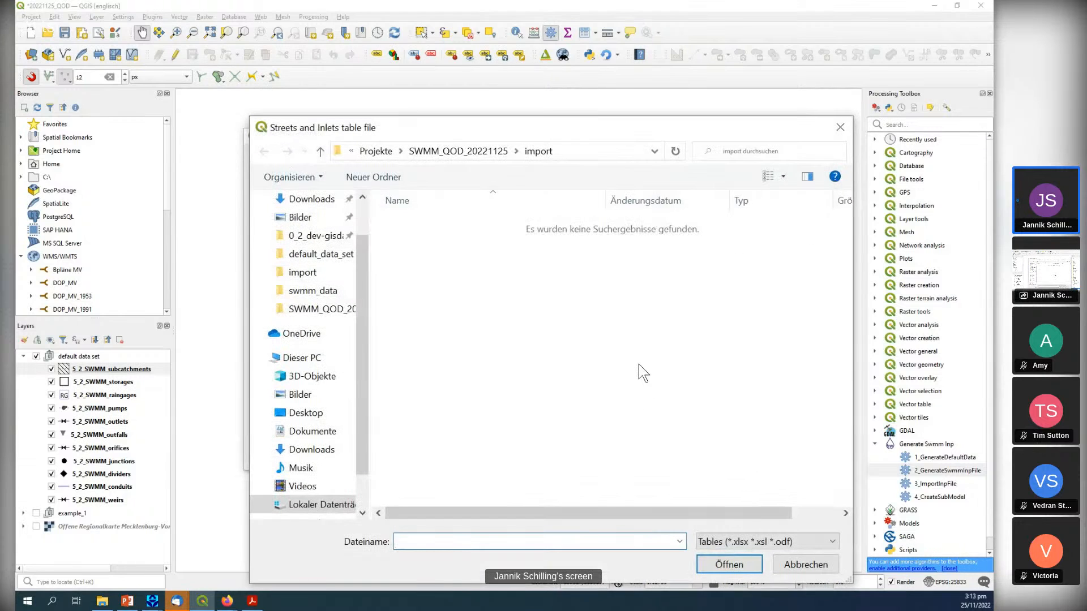
left_click(840, 127)
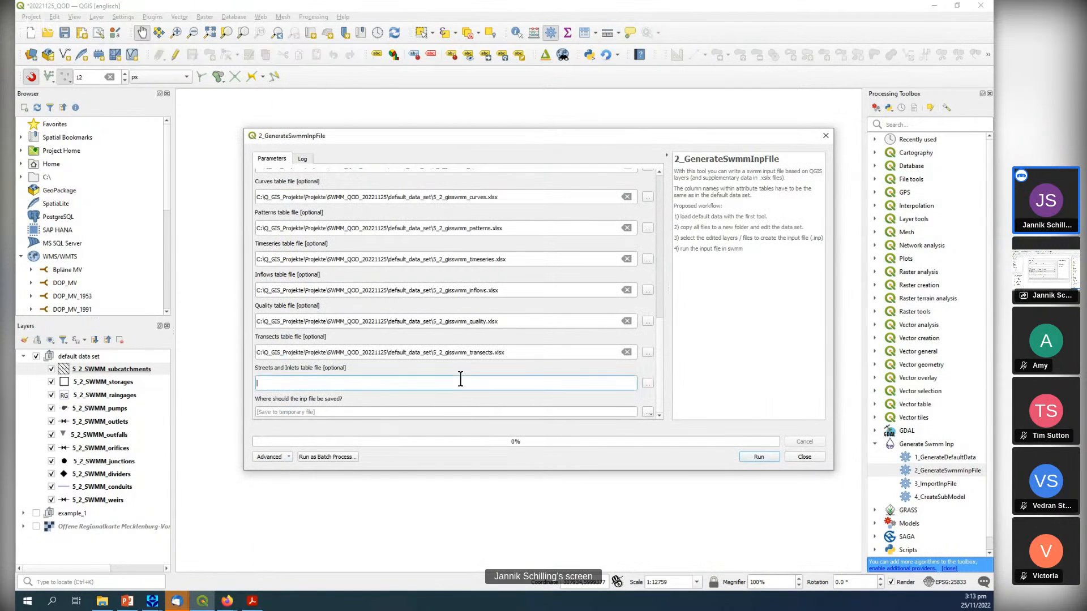
key("ctrl+v")
left_click(647, 385)
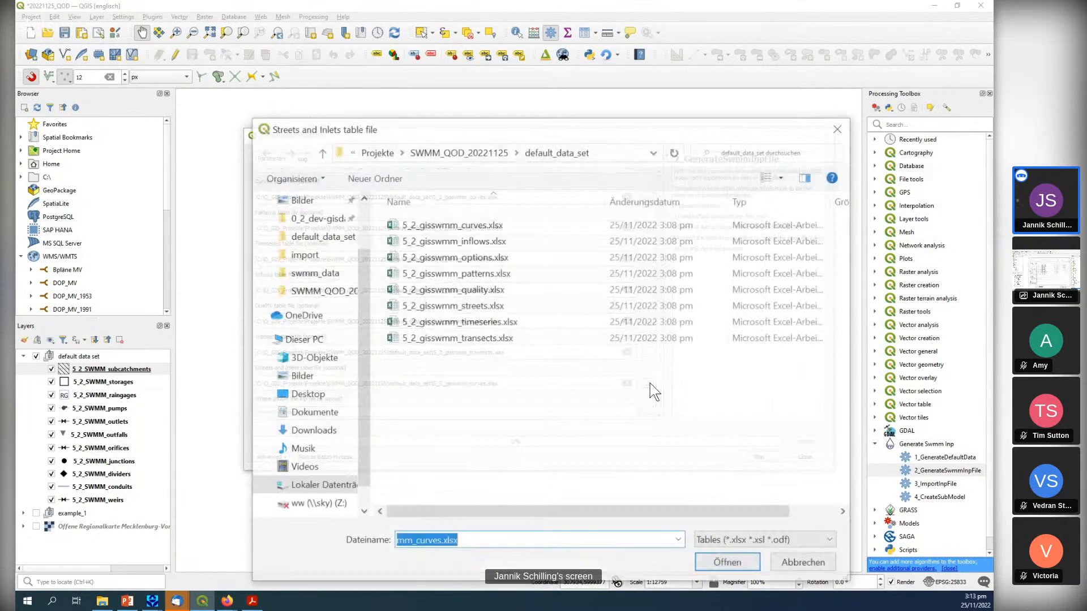
double_click(485, 306)
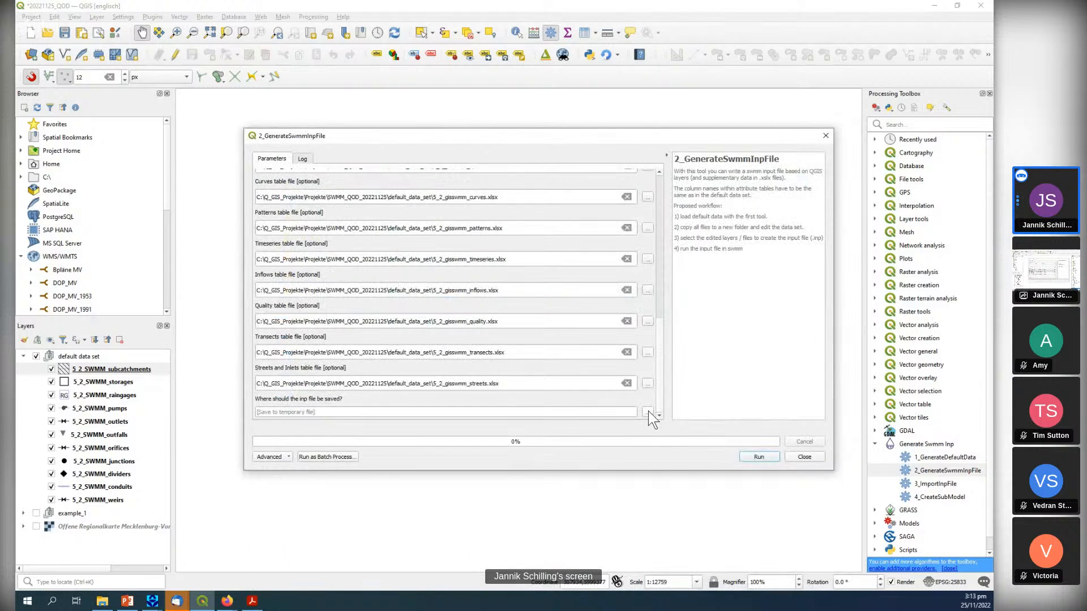
Set the output file to test_default.inp in the default_data_set folder and run the SWMM input file generation.
left_click(647, 412)
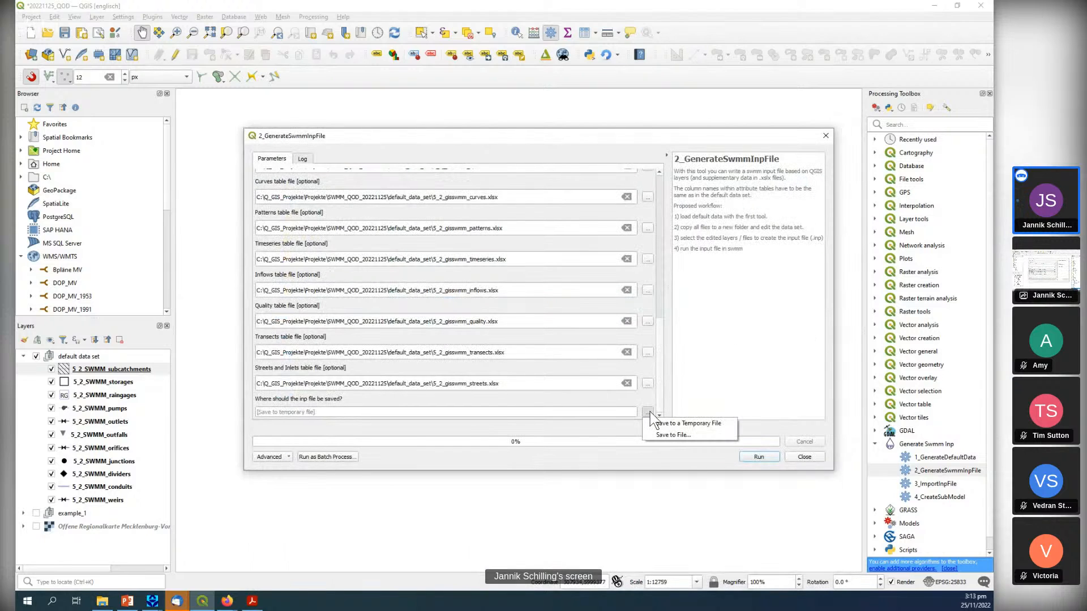
left_click(663, 436)
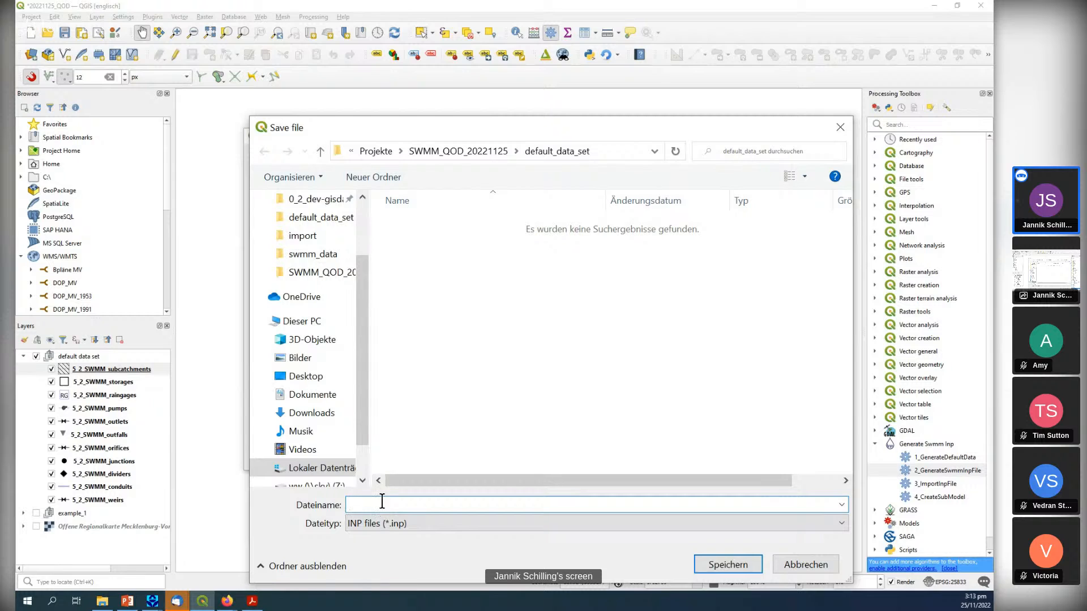
type("test_default")
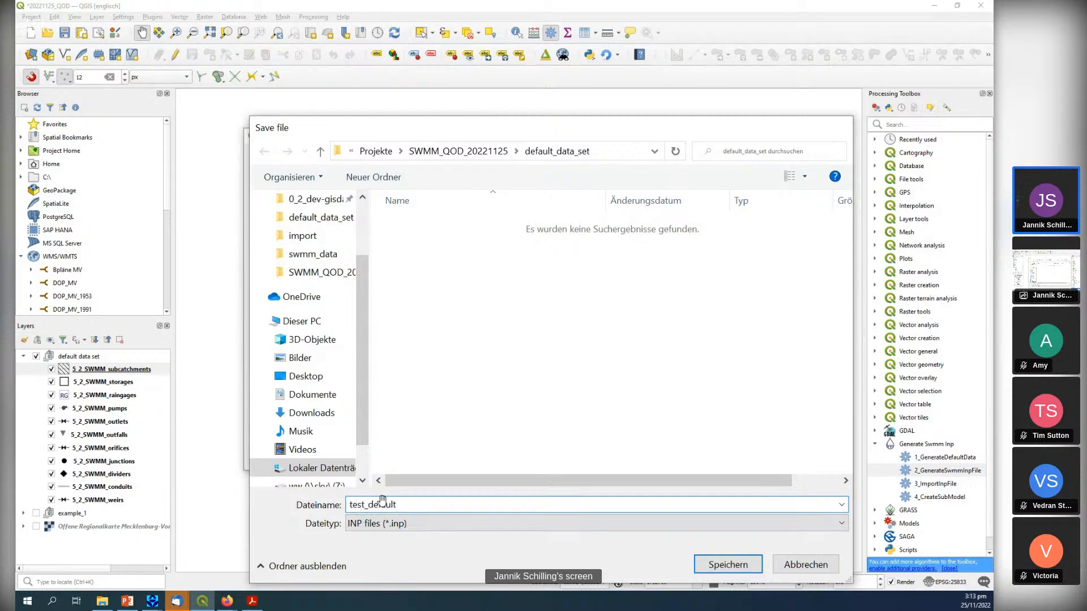
key("Return")
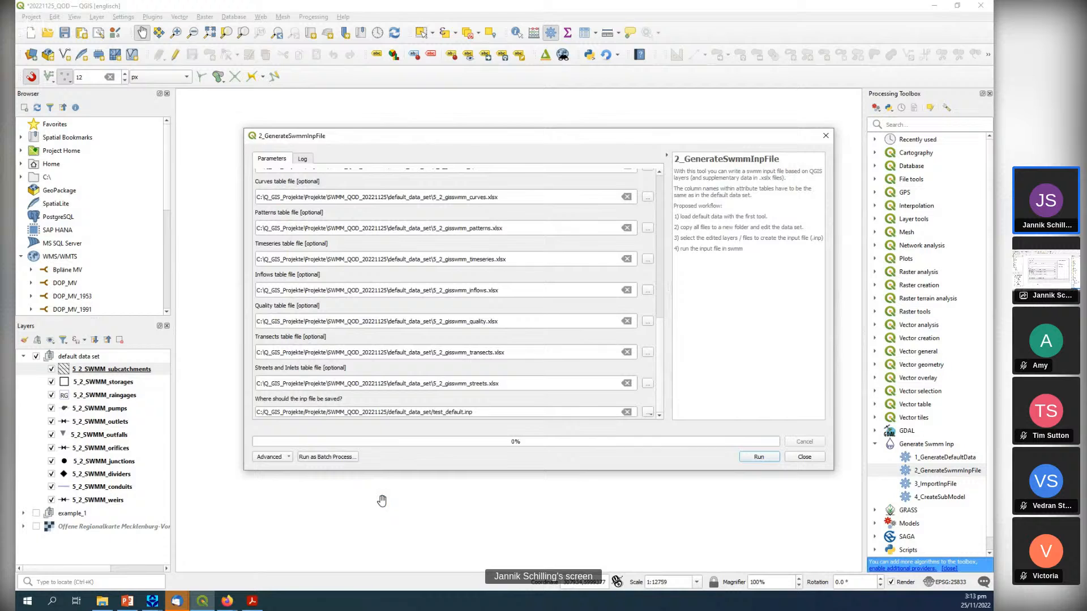
left_click(759, 457)
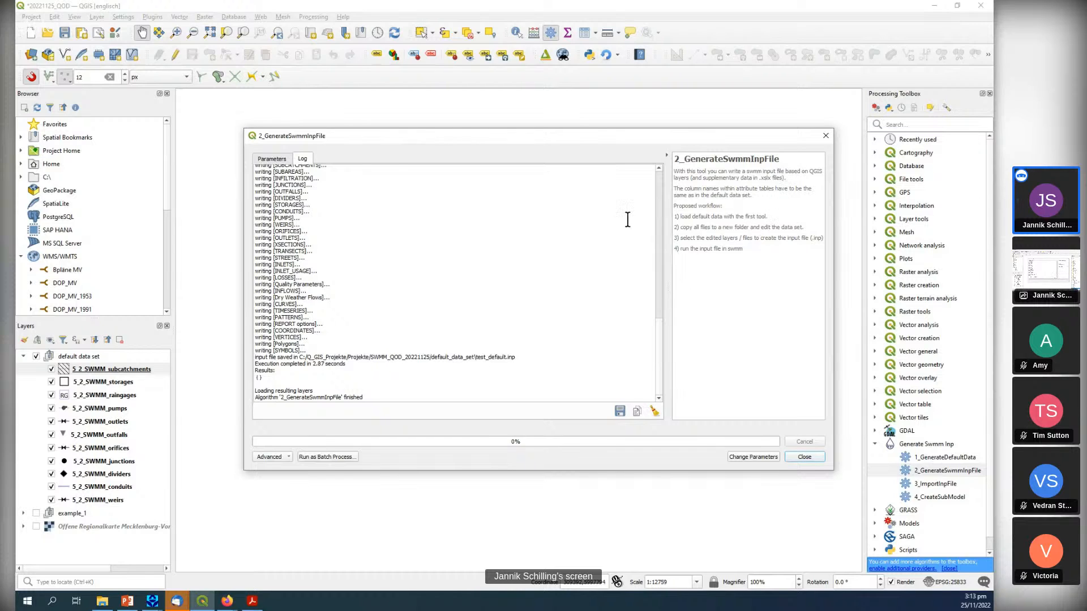
Locate test_default.inp in the default_data_set folder, and start a new project in SWMM 5.2 without saving the current one.
left_click(103, 601)
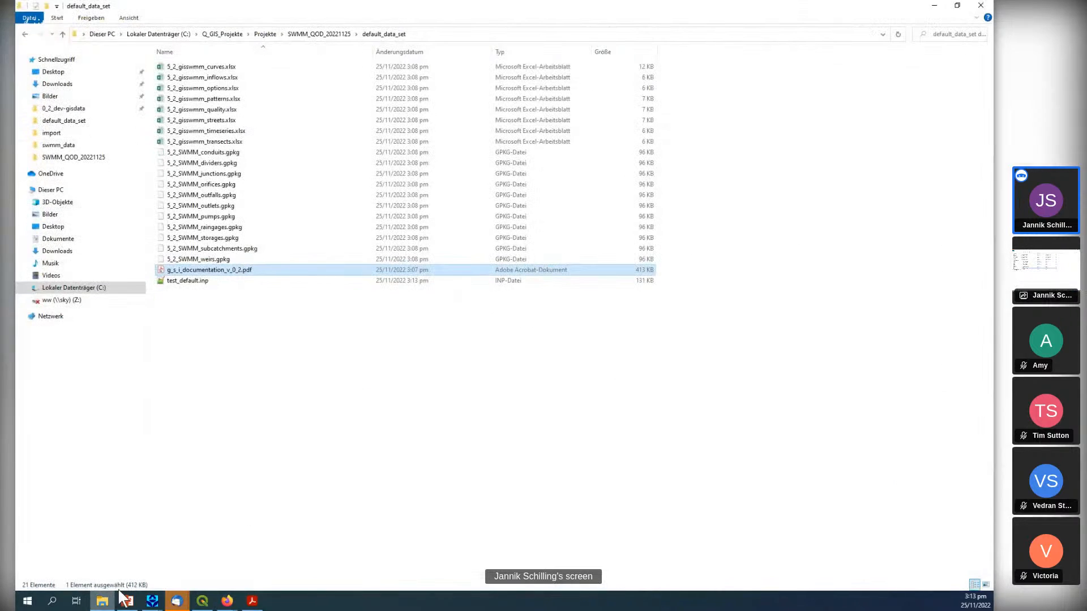
left_click(201, 282)
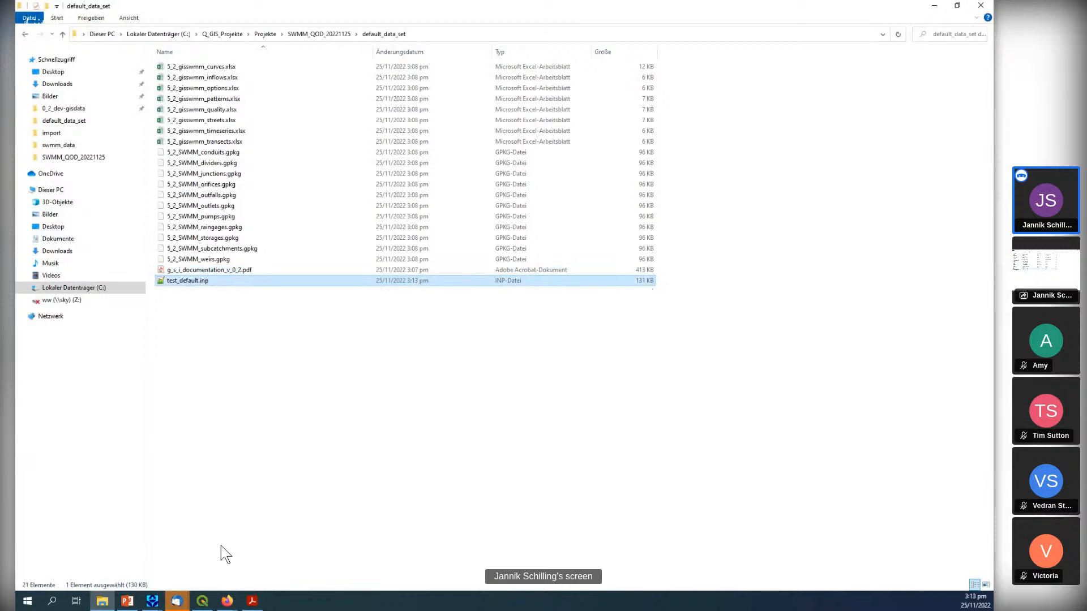
mouse_move(153, 601)
left_click(196, 551)
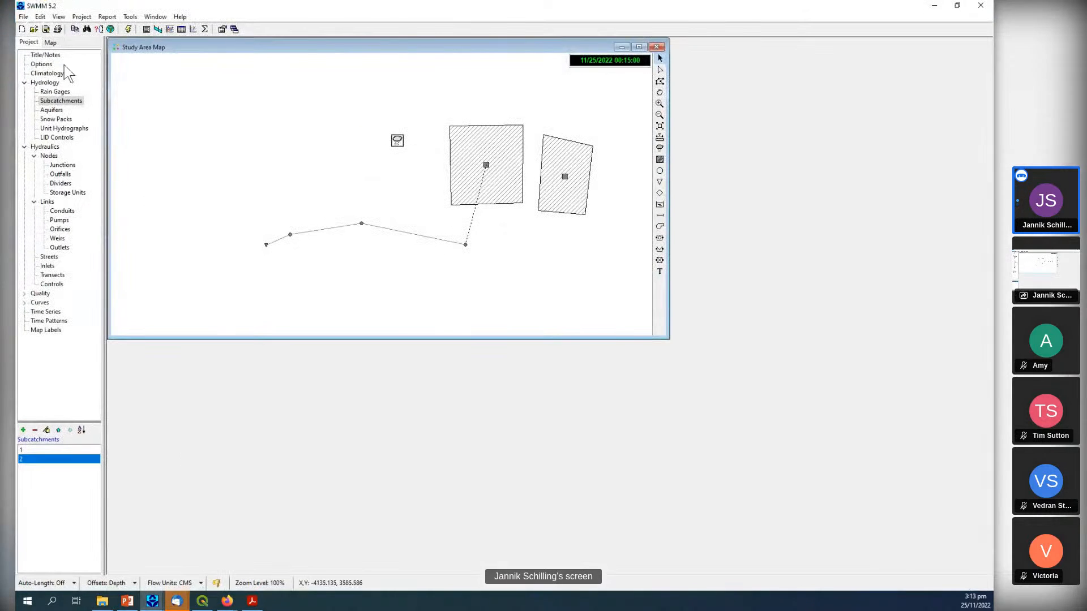
left_click(21, 30)
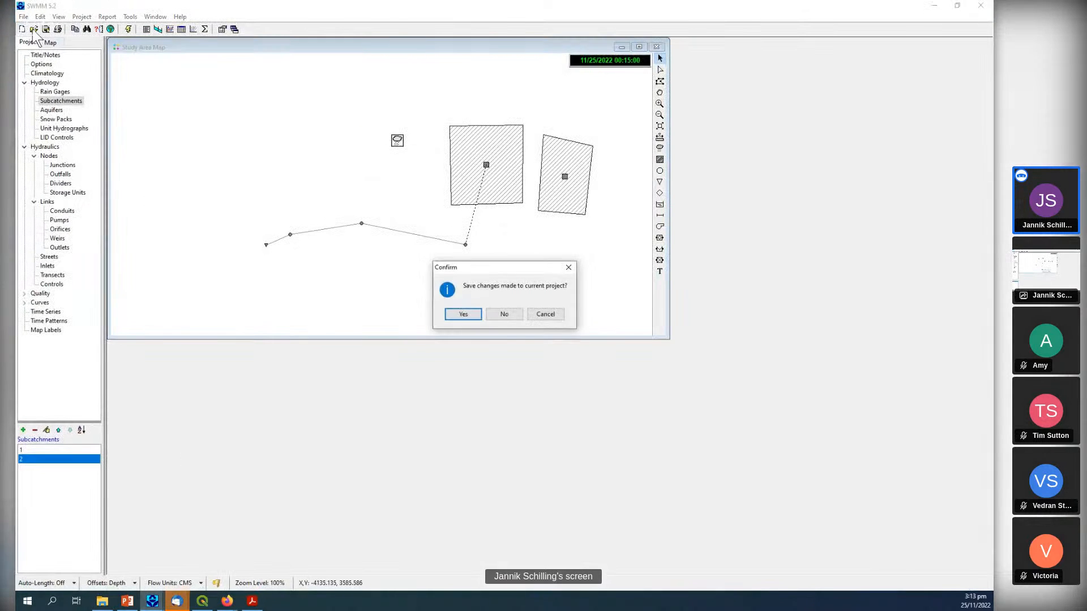
left_click(510, 318)
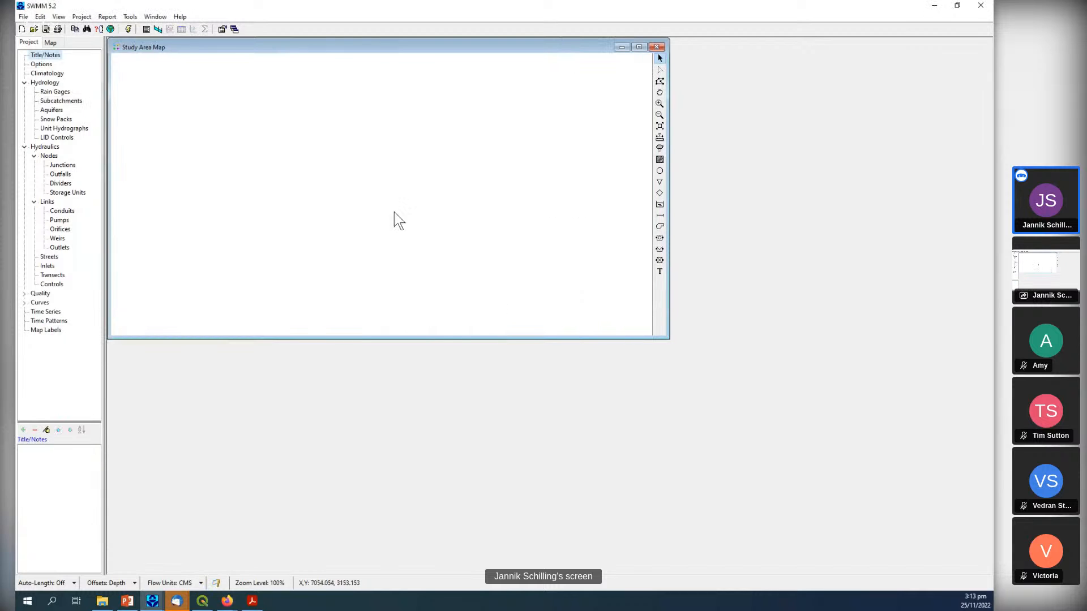
Open test_default.inp from the default_data_set folder in SWMM and dismiss the status report.
left_click(33, 28)
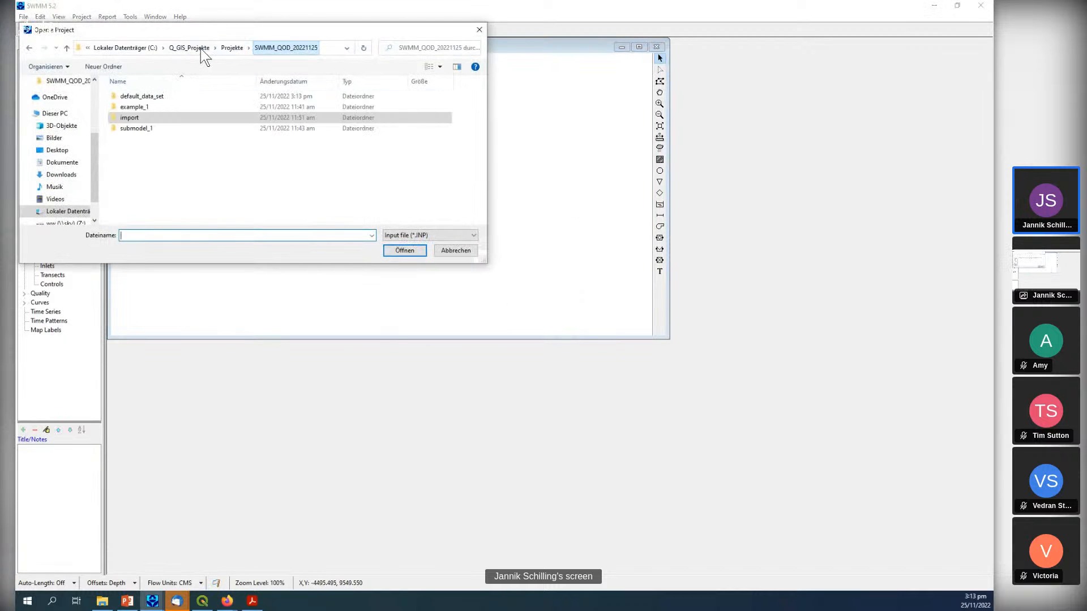
double_click(168, 94)
double_click(168, 94)
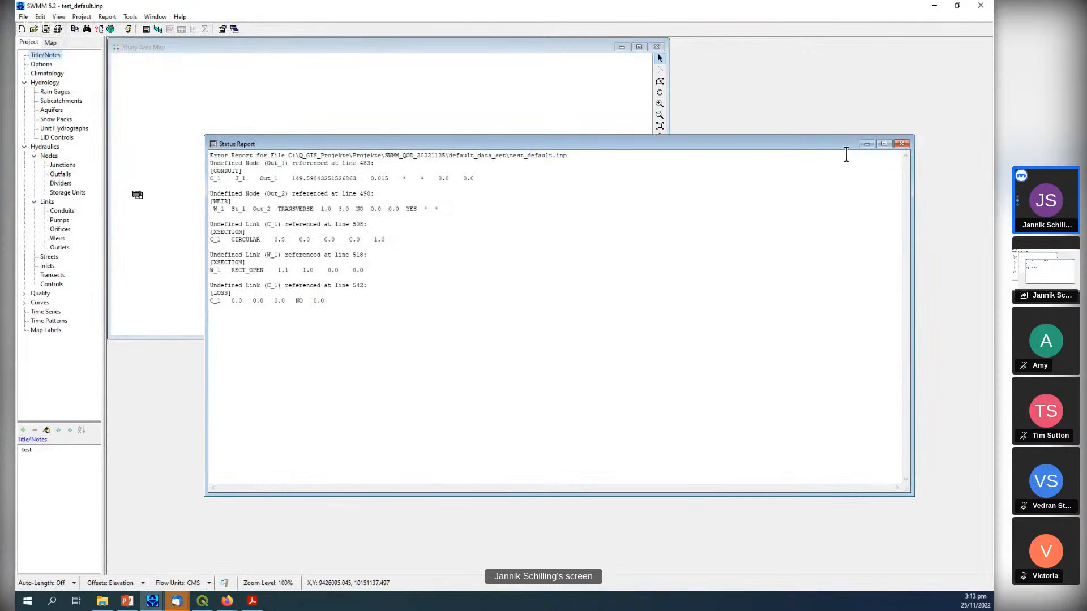
left_click(908, 144)
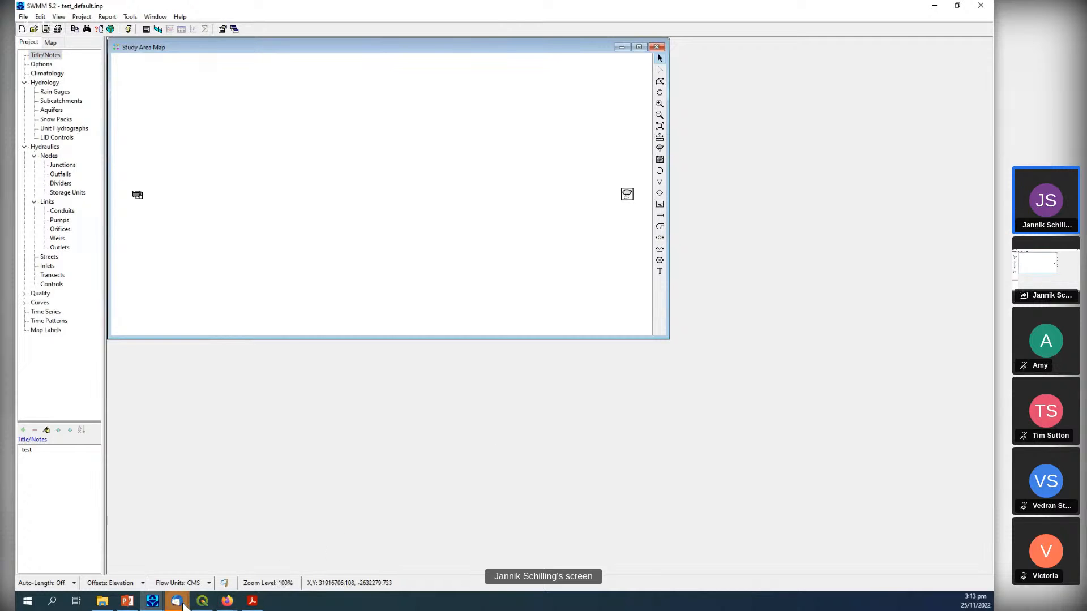
Switch back to QGIS, close the finished tool dialog, and reopen the latest 2_GenerateSwmmInpFile run from the processing history.
left_click(202, 601)
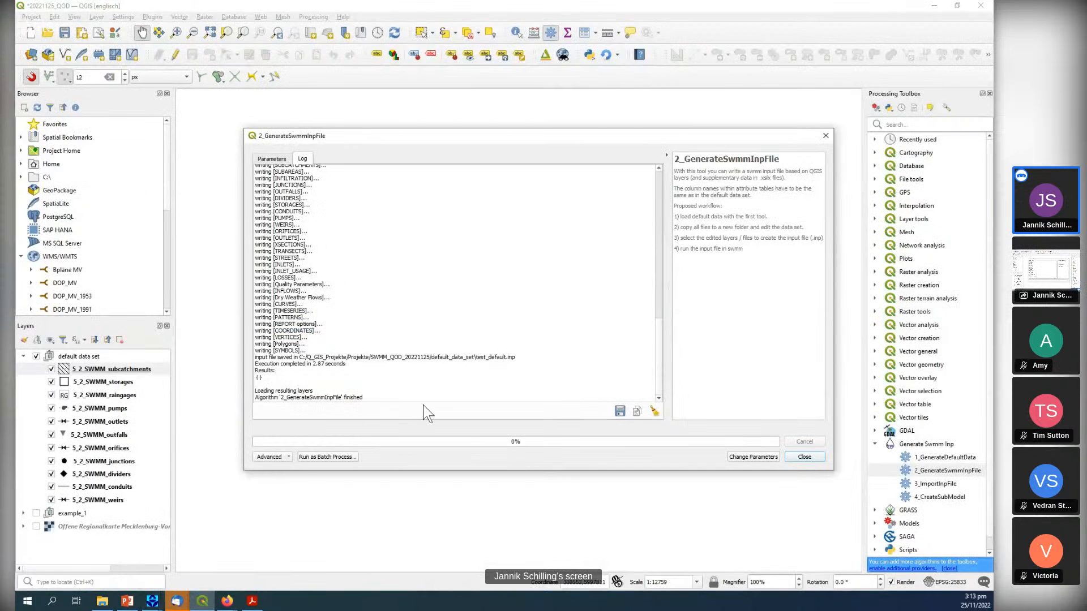
left_click(825, 136)
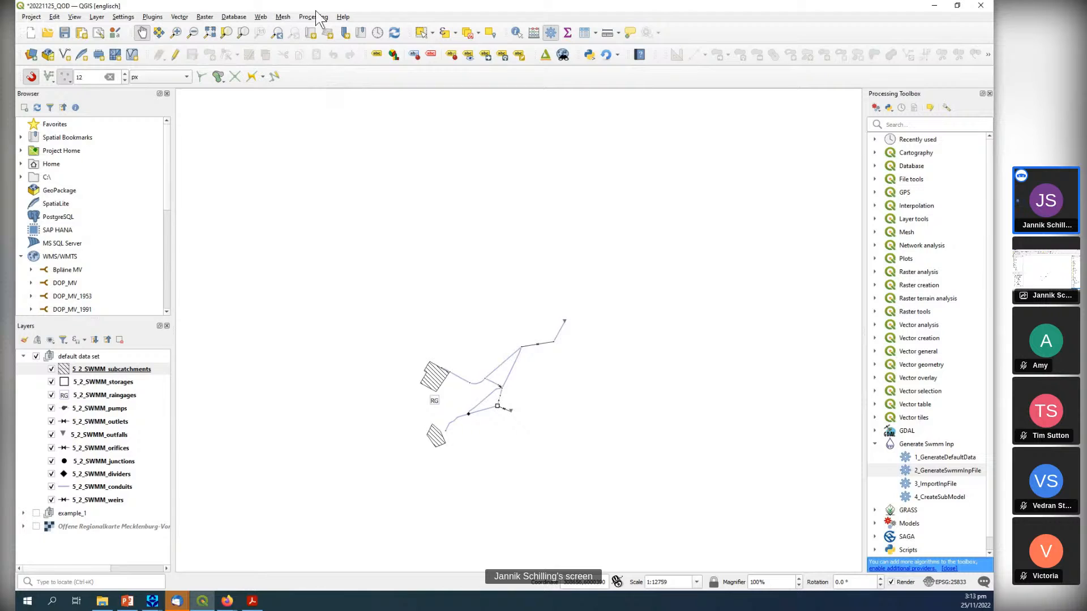
left_click(313, 16)
left_click(322, 51)
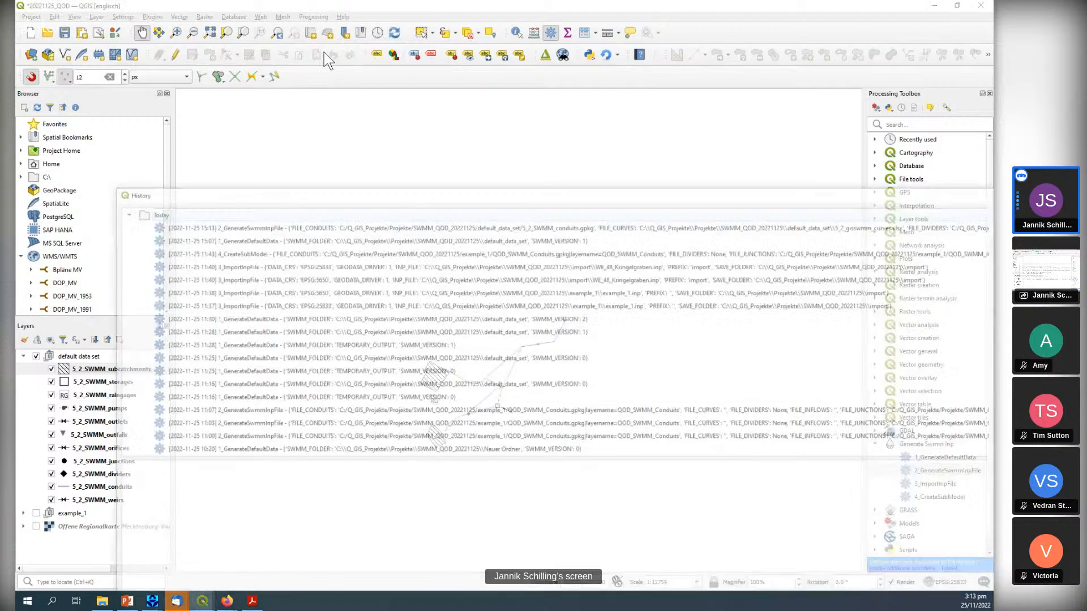
double_click(285, 223)
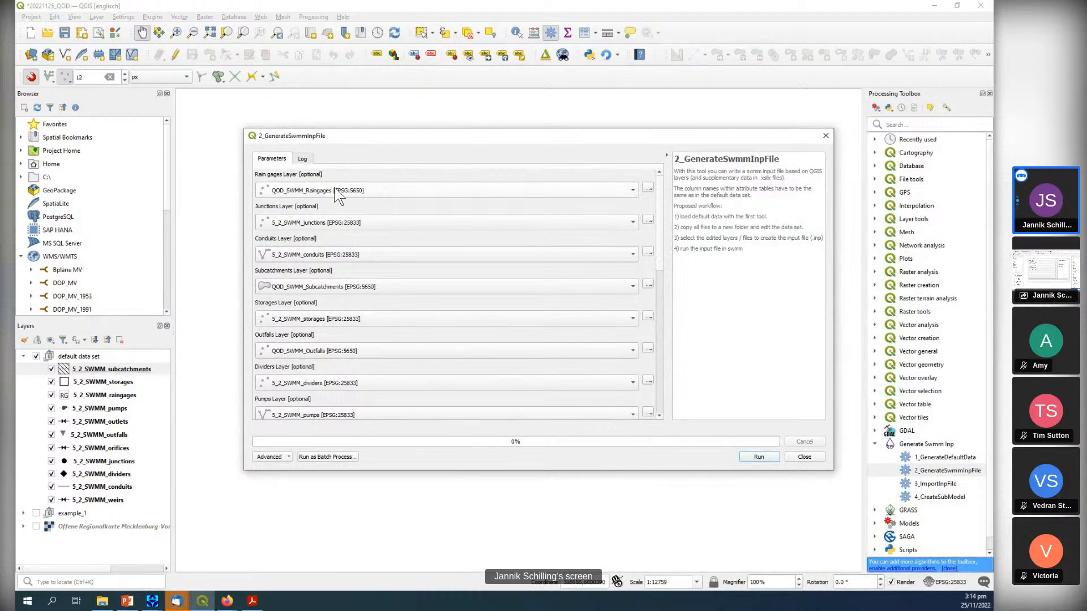
Set the rain gages layer to 5_2_SWMM_raingages and the subcatchments layer to 5_2_SWMM_subcatchments, and rerun the input file generation.
scroll(335, 188, "up", 3)
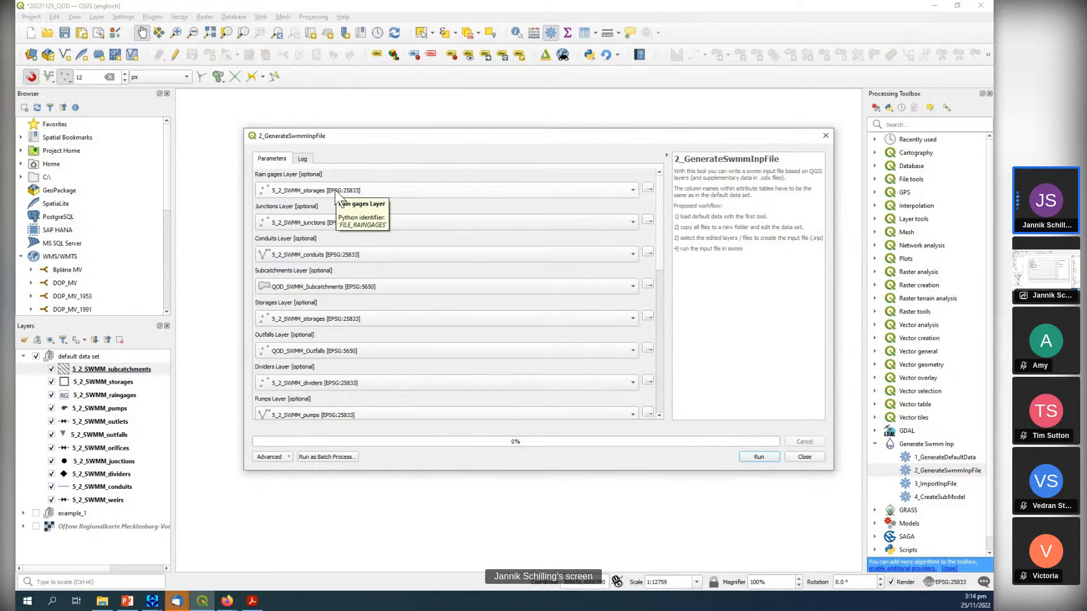
left_click(337, 195)
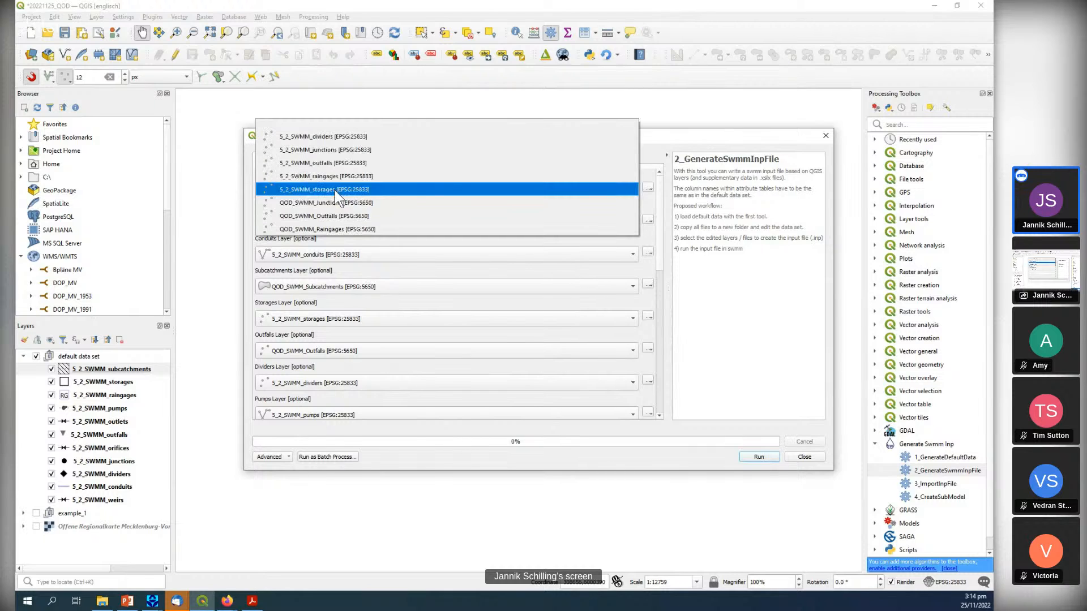
left_click(331, 179)
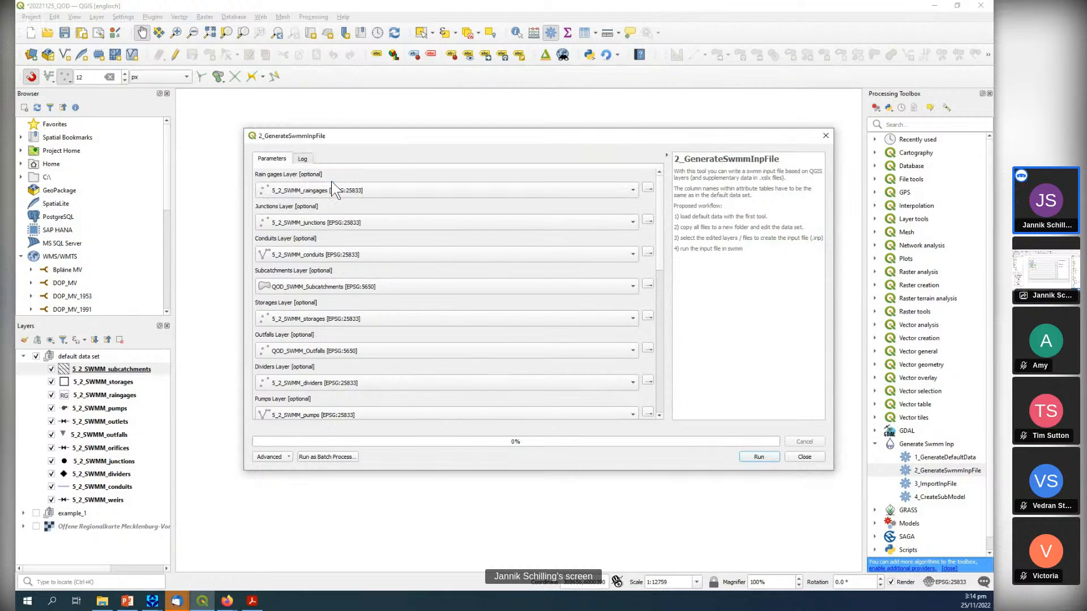
left_click(318, 290)
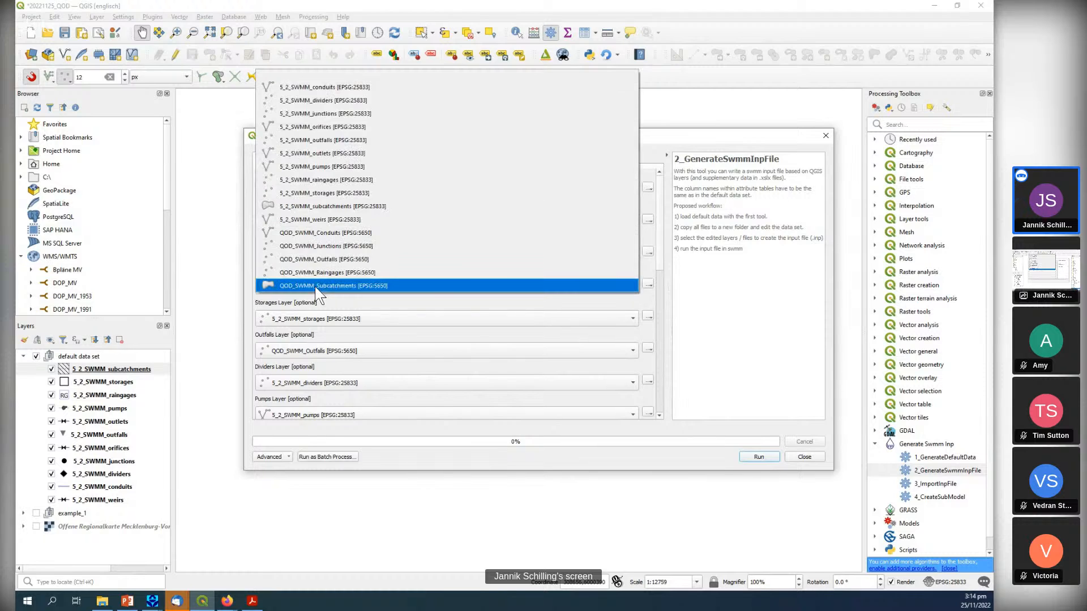
left_click(325, 210)
left_click_drag(658, 253, 632, 328)
left_click(758, 458)
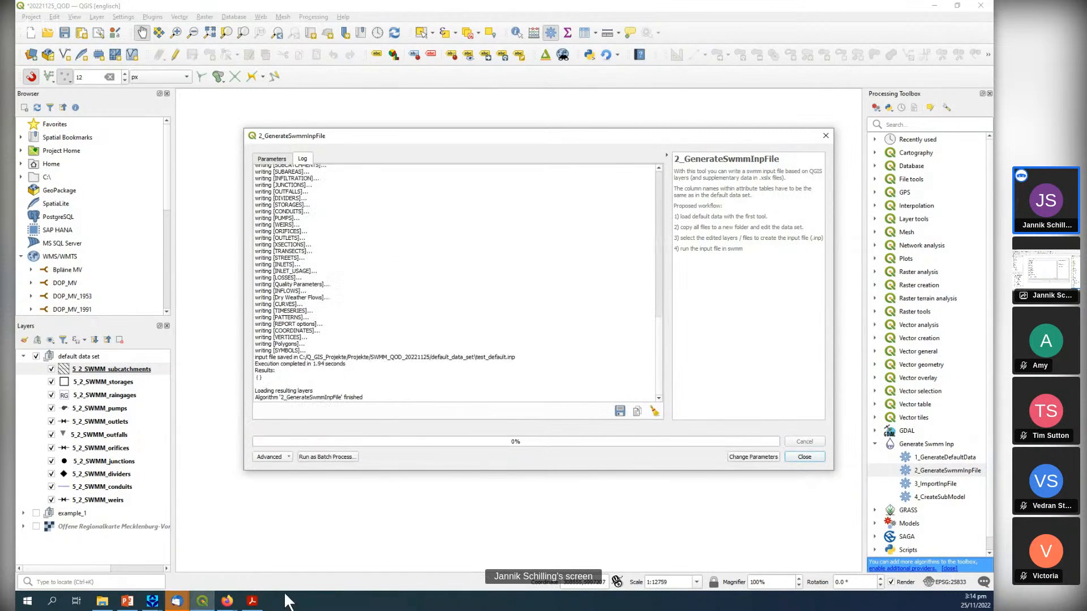
Switch to the SWMM 5.2 window holding test_default.inp, start a new project, and open the regenerated test_default.inp.
left_click(153, 602)
left_click(189, 533)
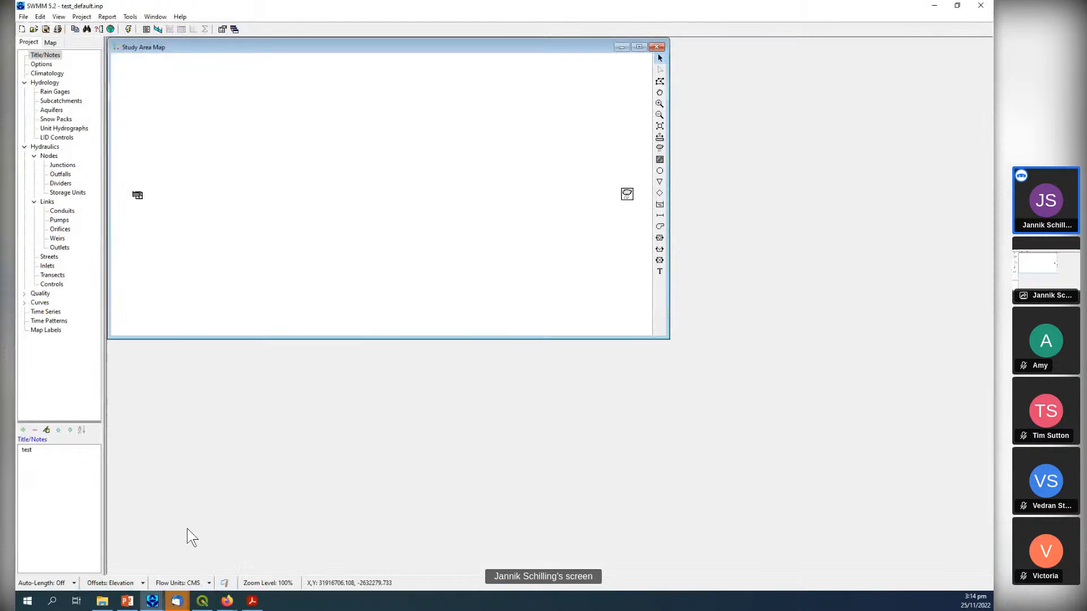
left_click(24, 30)
left_click(34, 29)
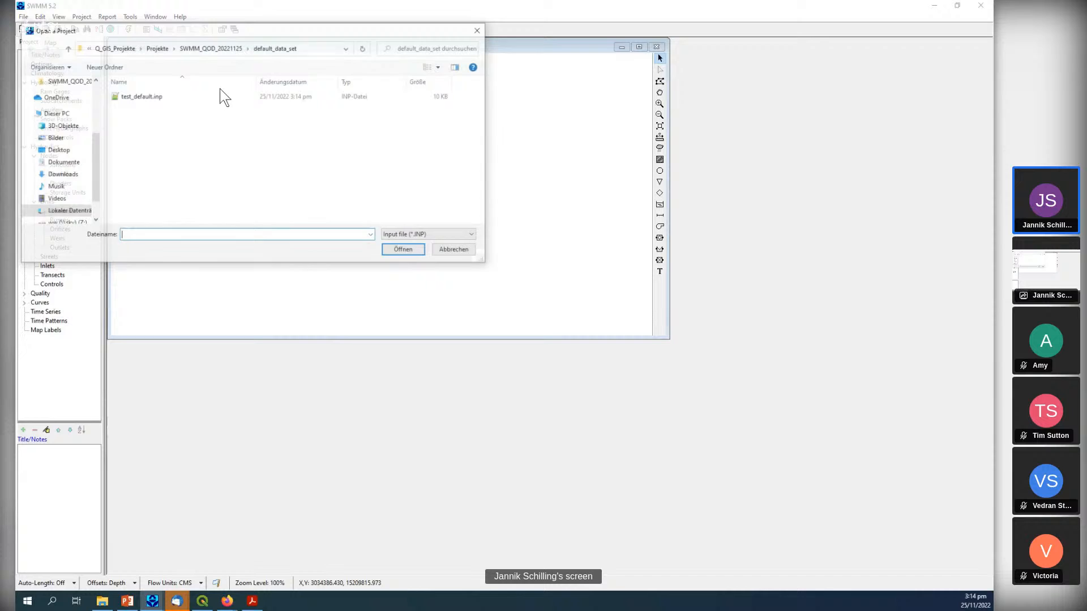
double_click(157, 98)
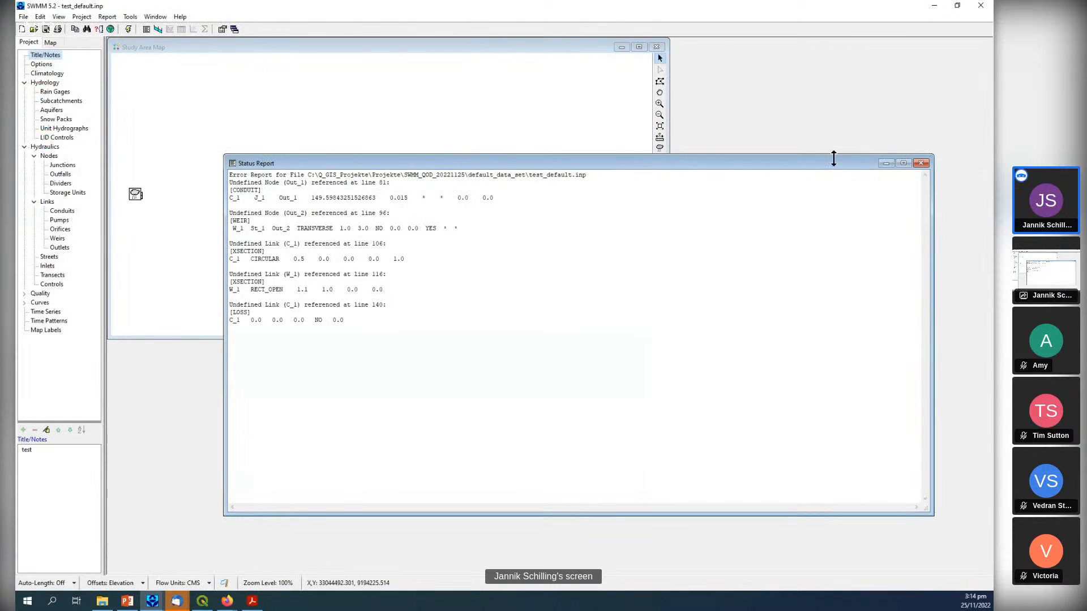
Dismiss the status report and the study area map, and close the SWMM window.
left_click(923, 163)
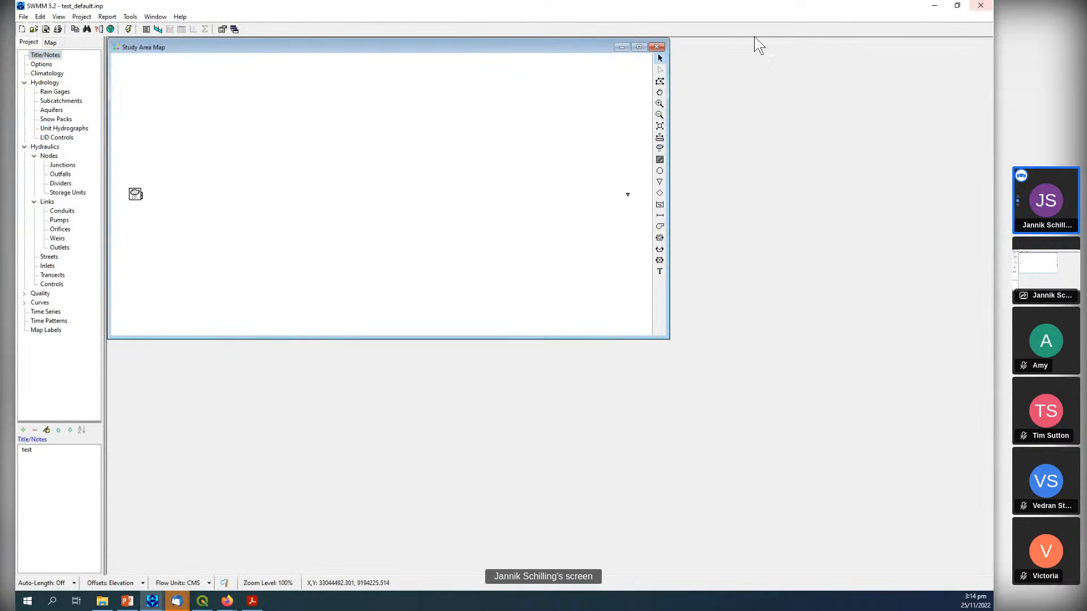
left_click(656, 47)
left_click(985, 5)
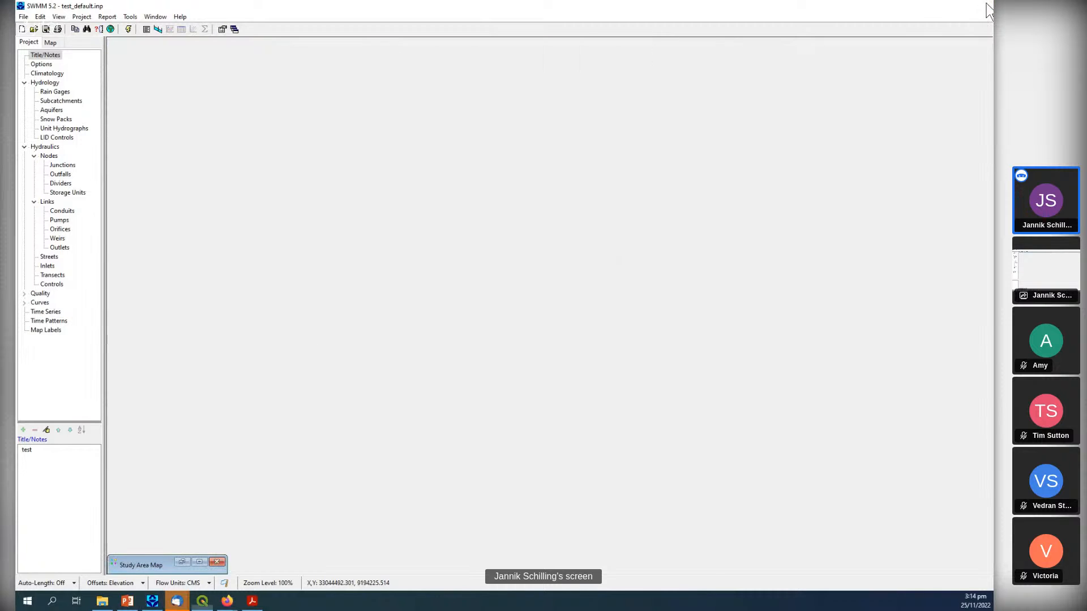
Return to the tool parameters, set the outfalls layer to 5_2_SWMM_junctions, and run the input file generation.
left_click(272, 159)
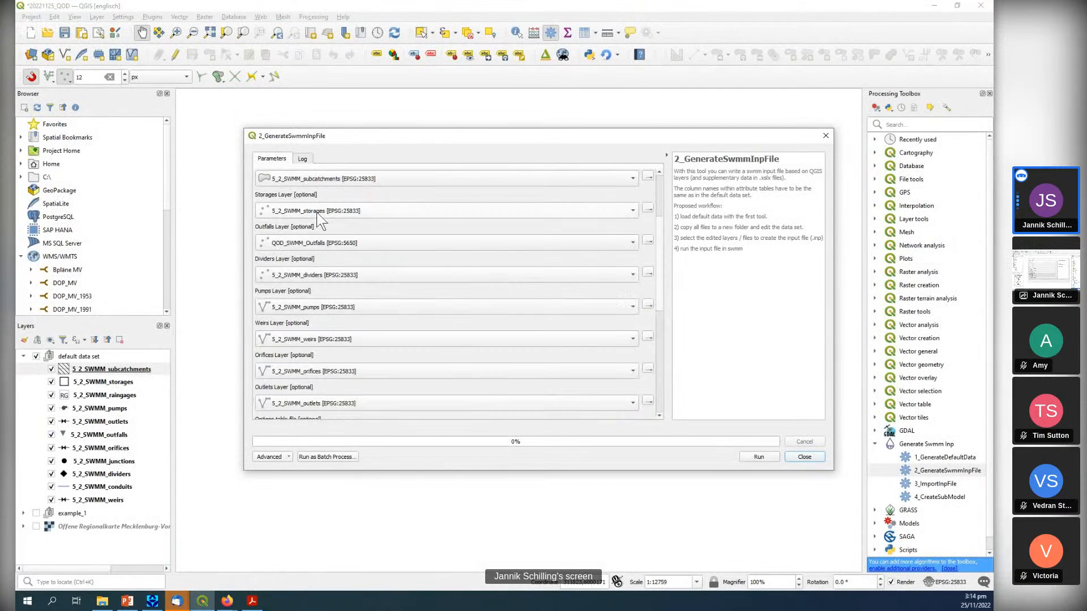
left_click(348, 244)
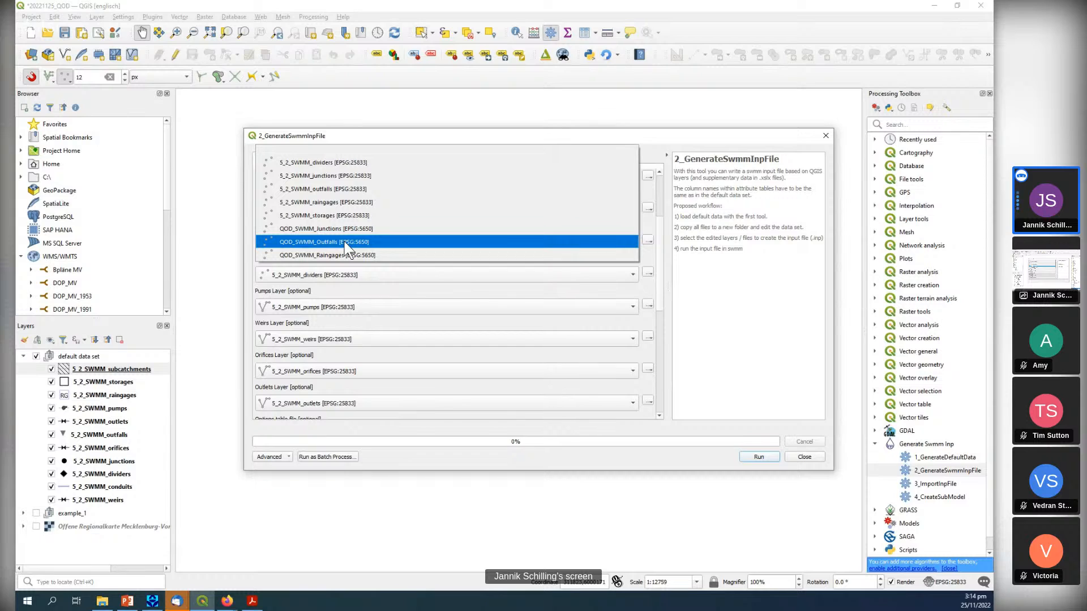
left_click(343, 176)
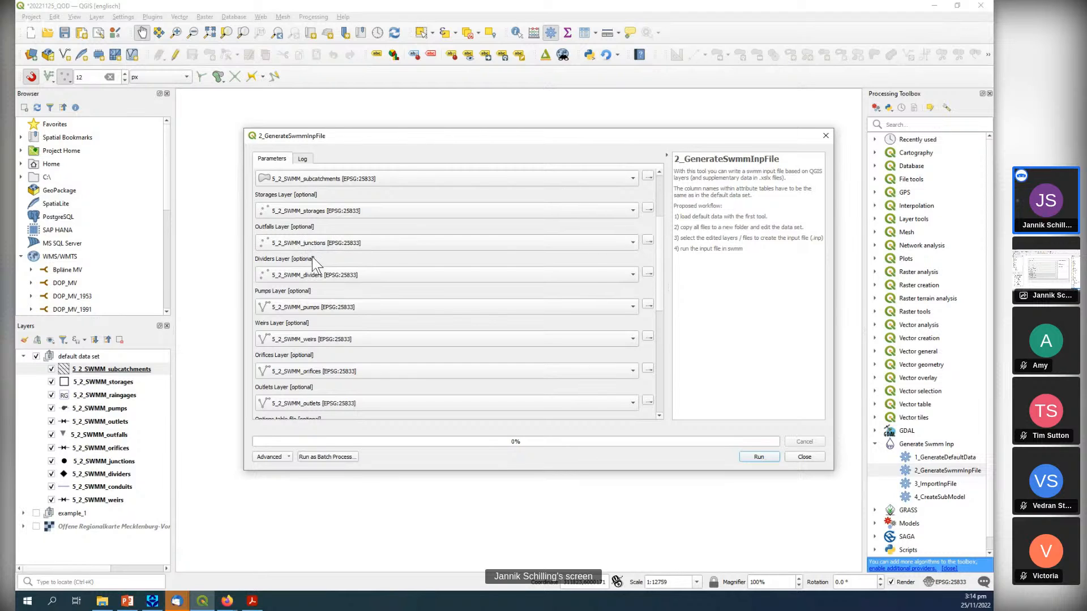
left_click(768, 457)
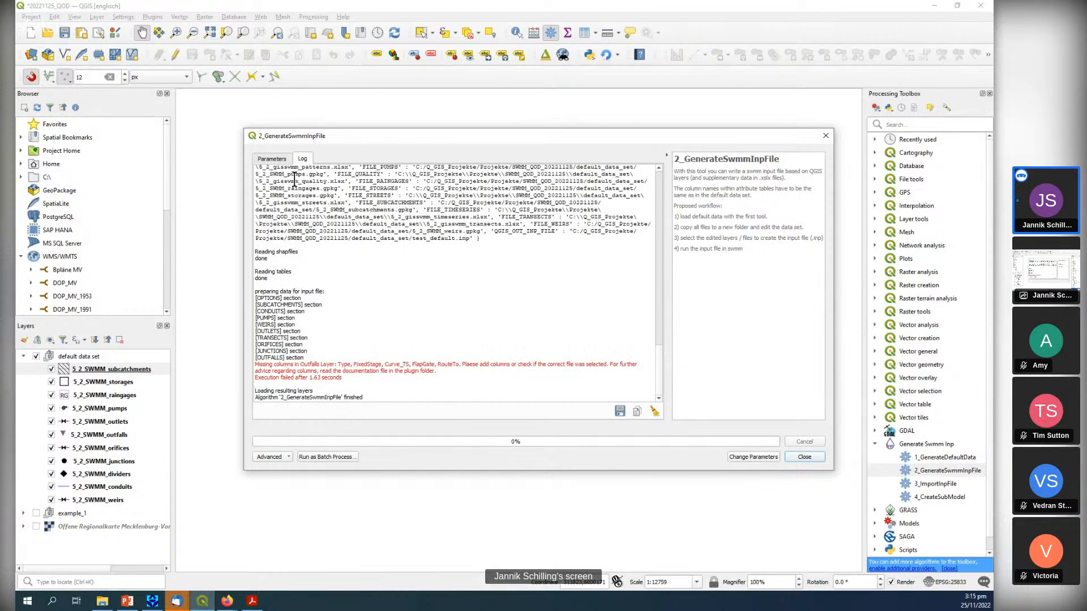
Set the outfalls layer to 5_2_SWMM_outfalls, check the other layer selections, and rerun the input file generation.
left_click(277, 160)
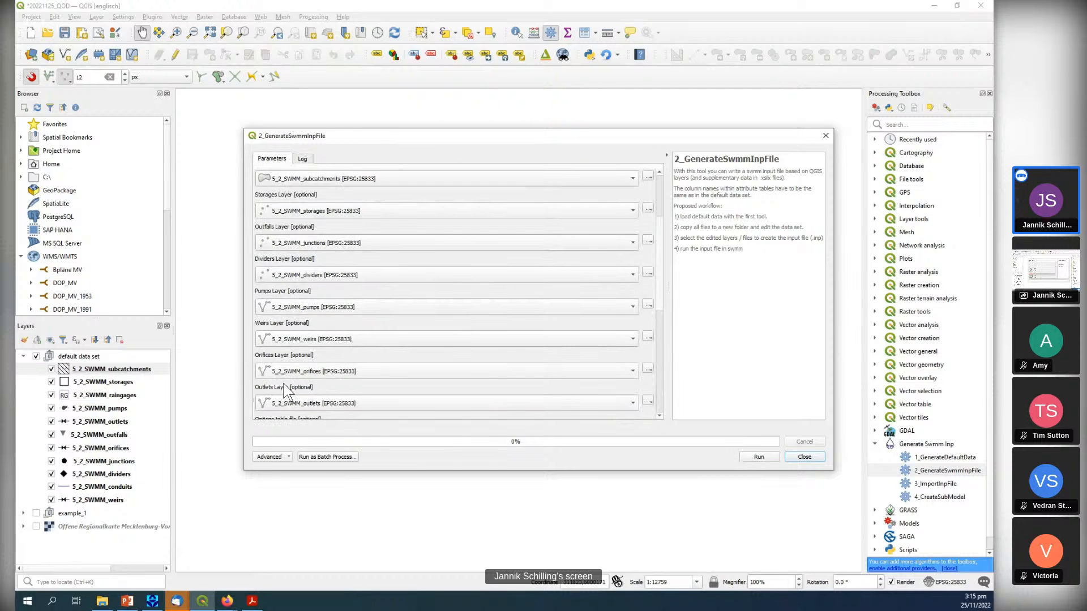
scroll(266, 390, "down", 1)
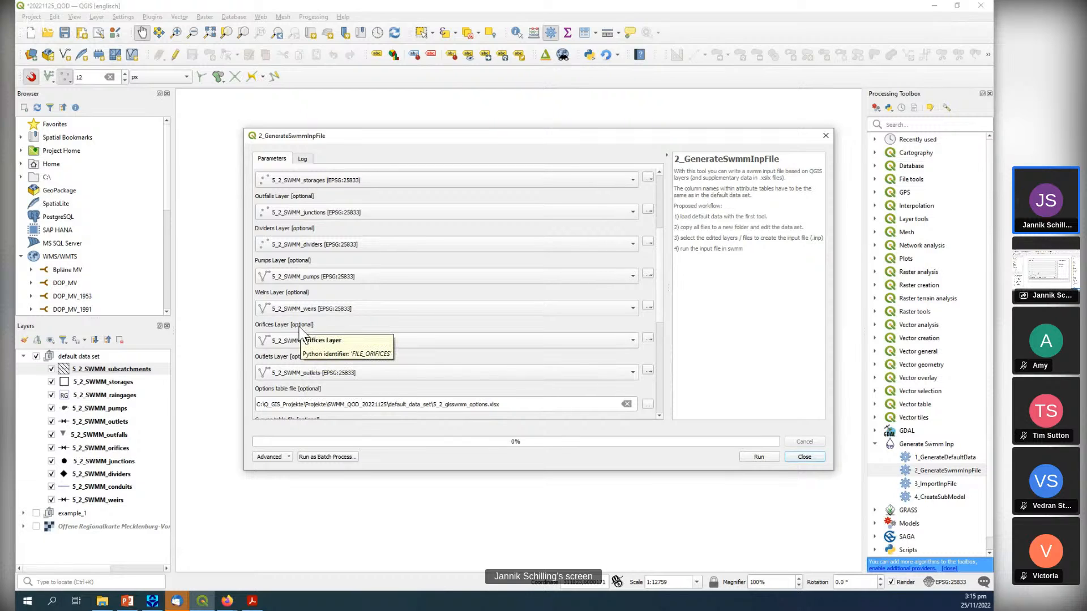
left_click(296, 212)
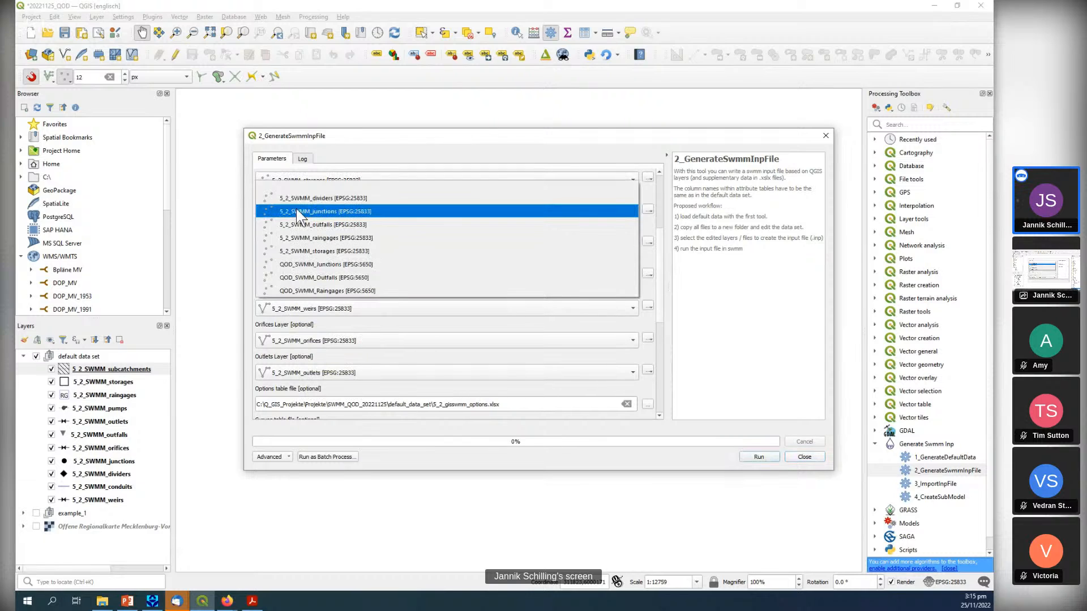
left_click(302, 225)
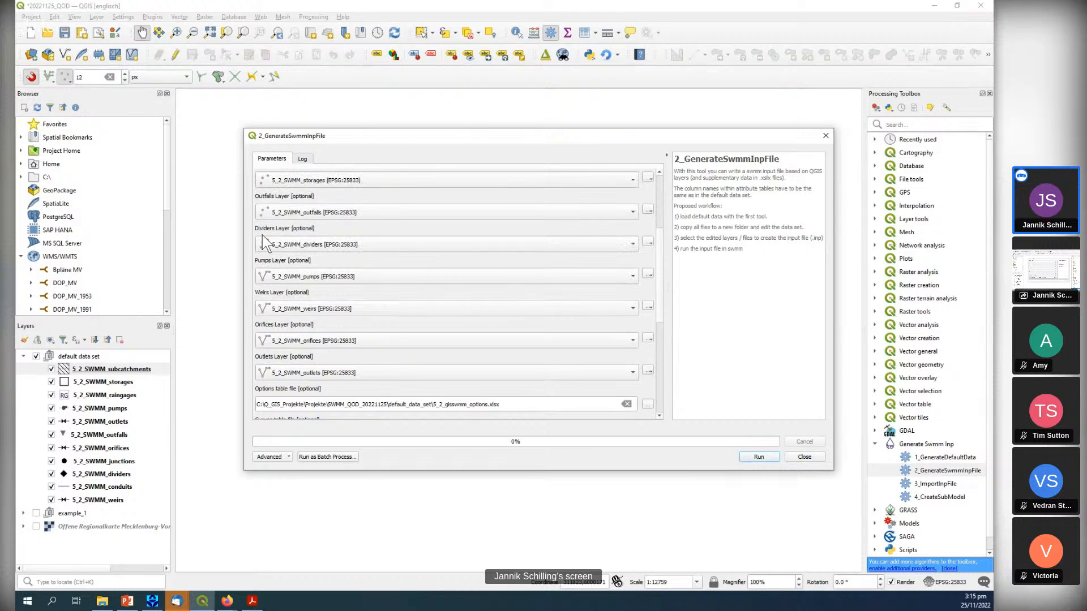
scroll(255, 207, "up", 1)
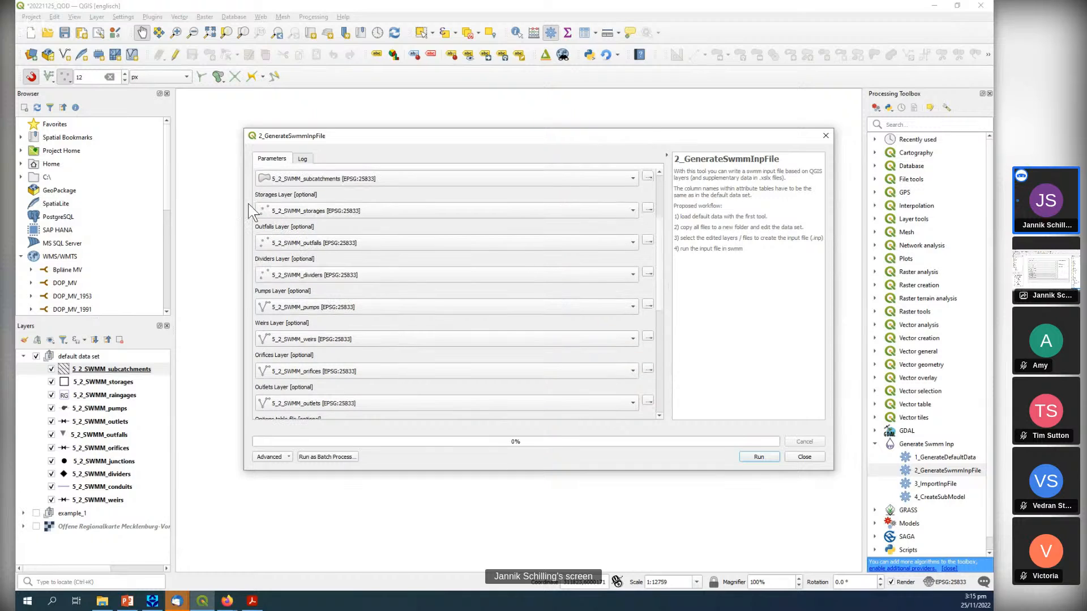
scroll(257, 198, "up", 1)
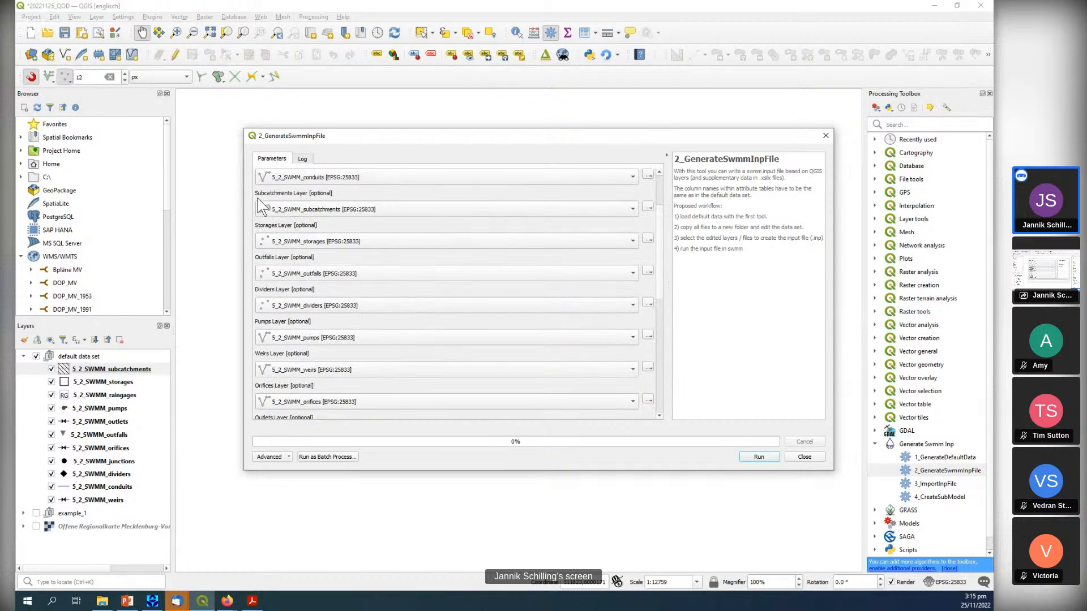
scroll(256, 198, "up", 3)
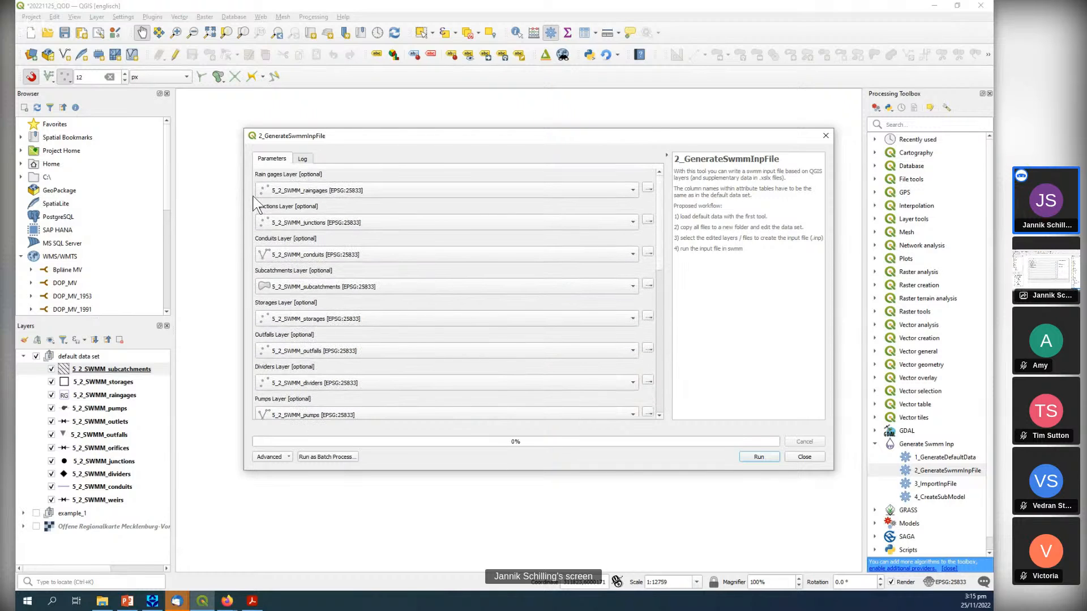
left_click(759, 456)
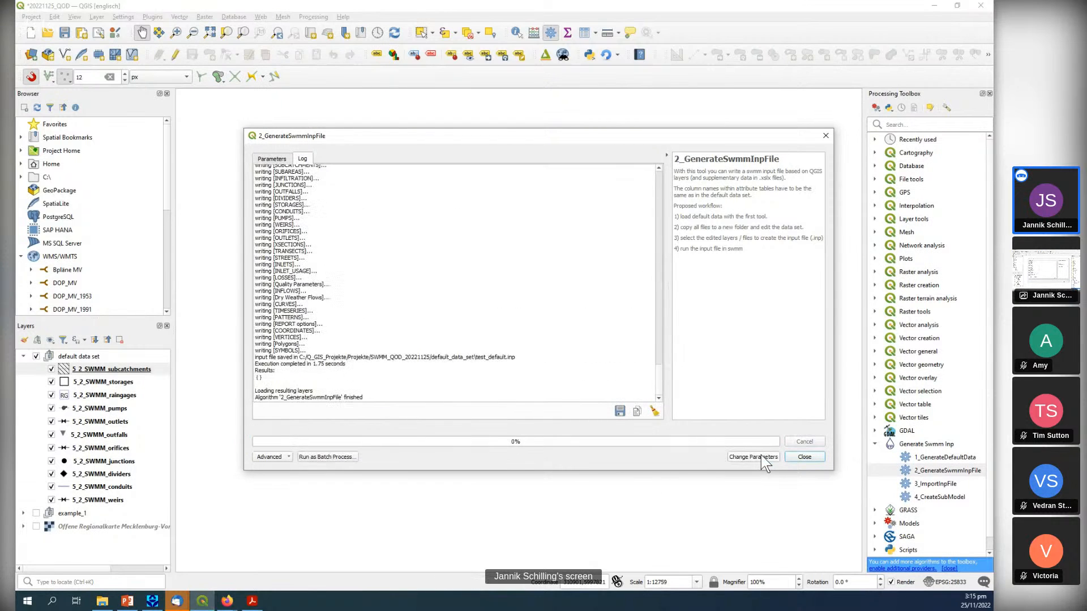
Switch to the other SWMM 5.2 window and start a new project without saving the current one.
left_click(157, 603)
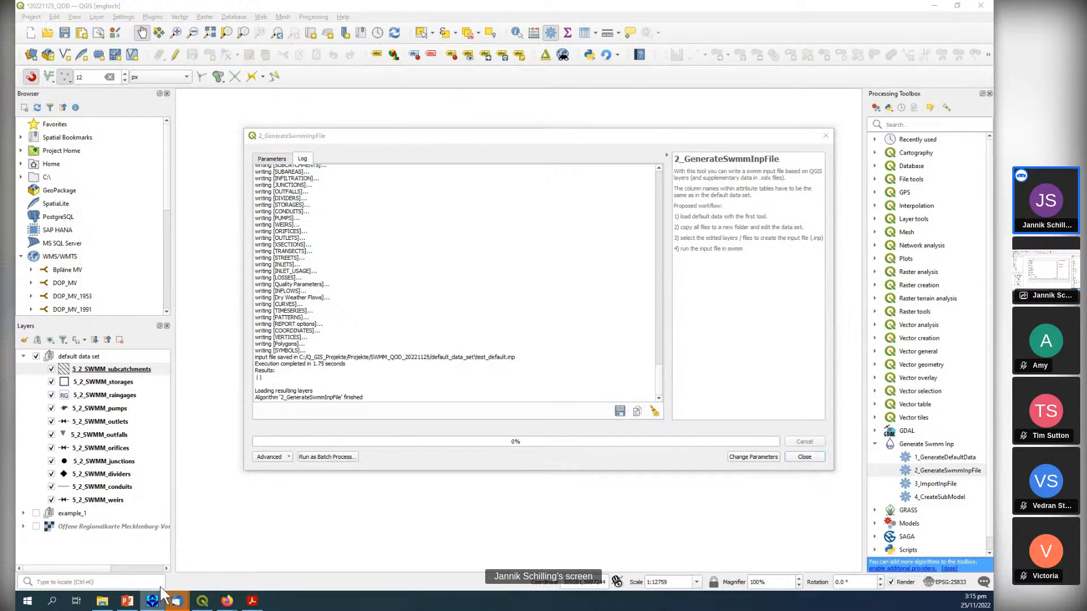
left_click(22, 30)
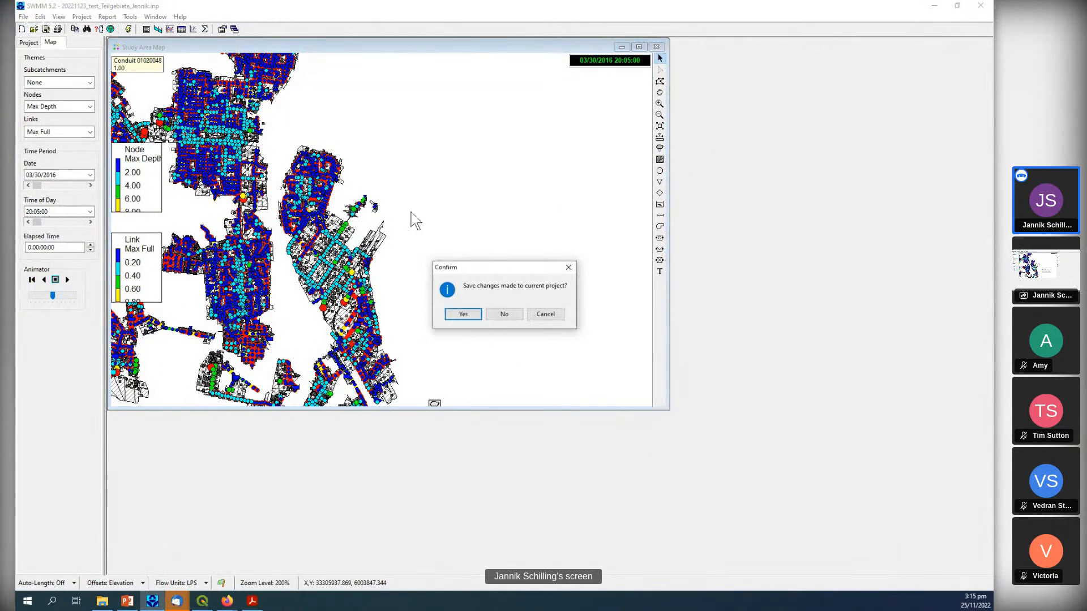
left_click(505, 314)
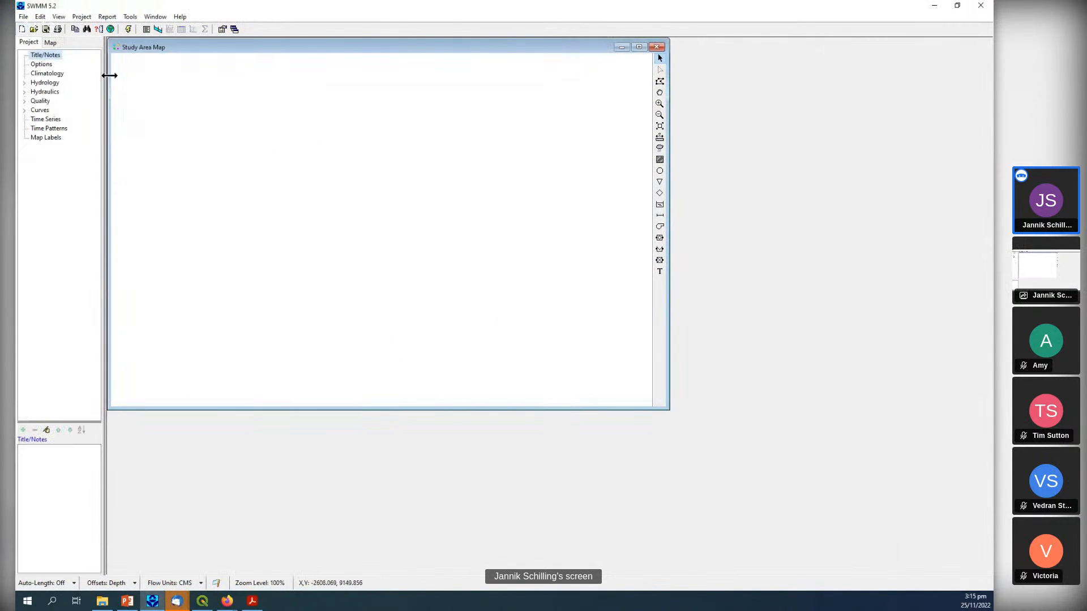
Open test_default.inp from the default_data_set folder inside SWMM_QOD_20221125.
key("ctrl+o")
left_click(182, 107)
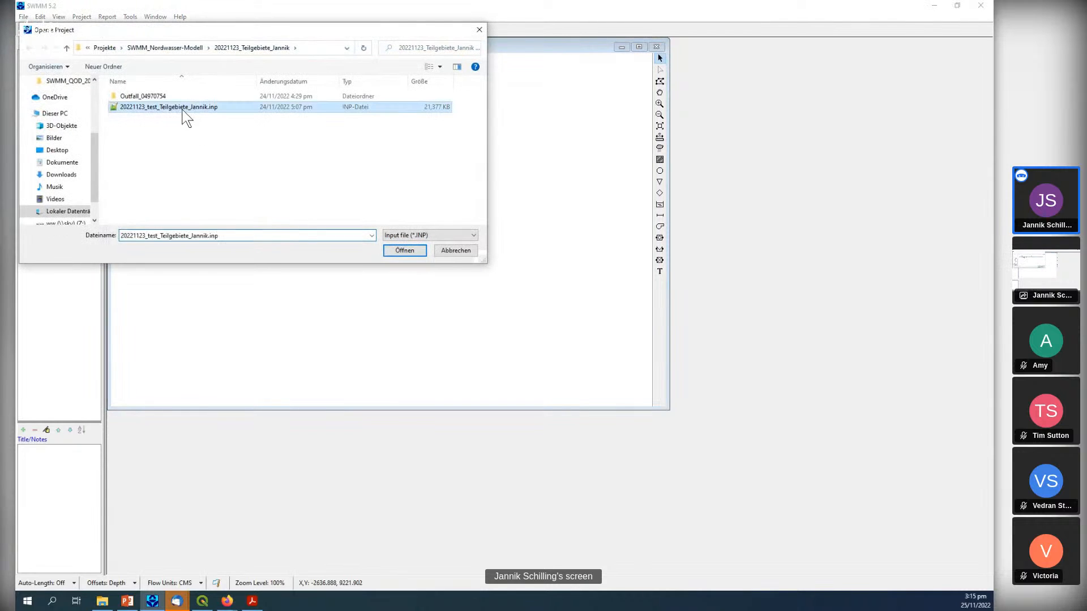
left_click(181, 46)
left_click(155, 47)
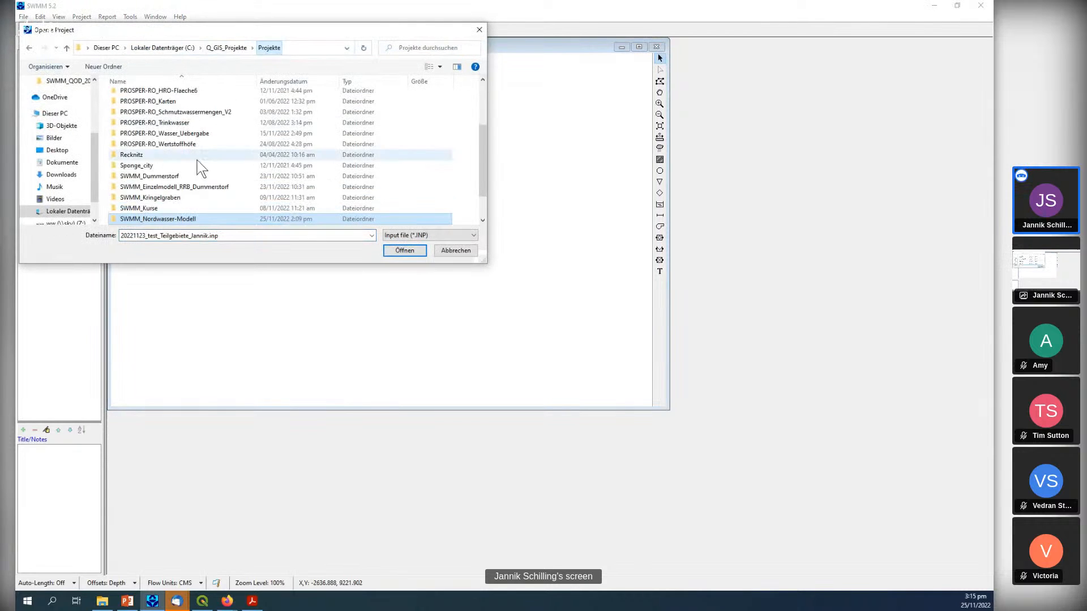
left_click(169, 198)
double_click(169, 200)
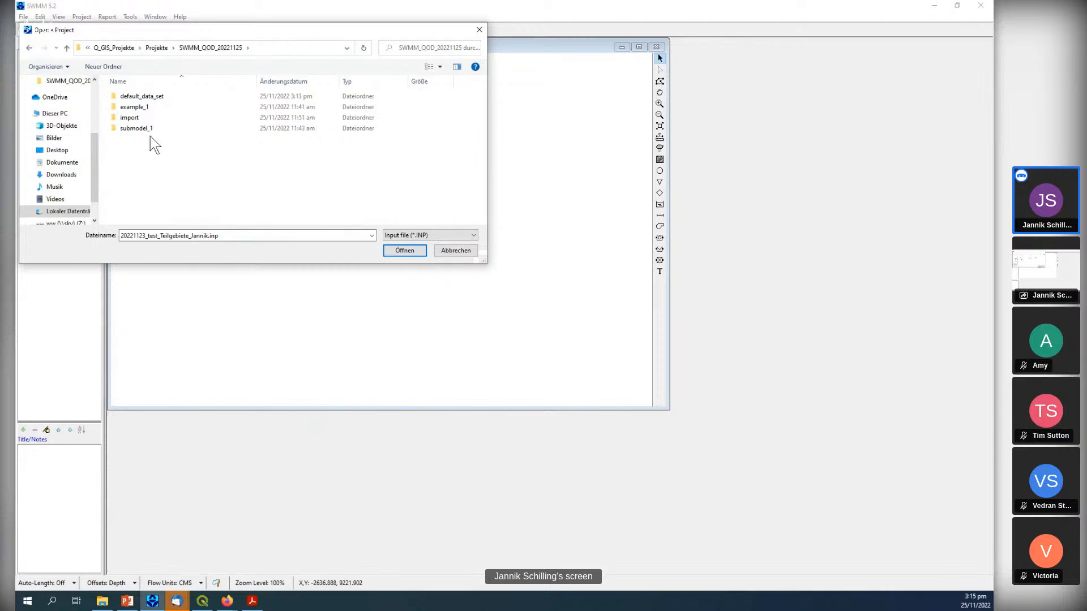
double_click(148, 97)
double_click(147, 97)
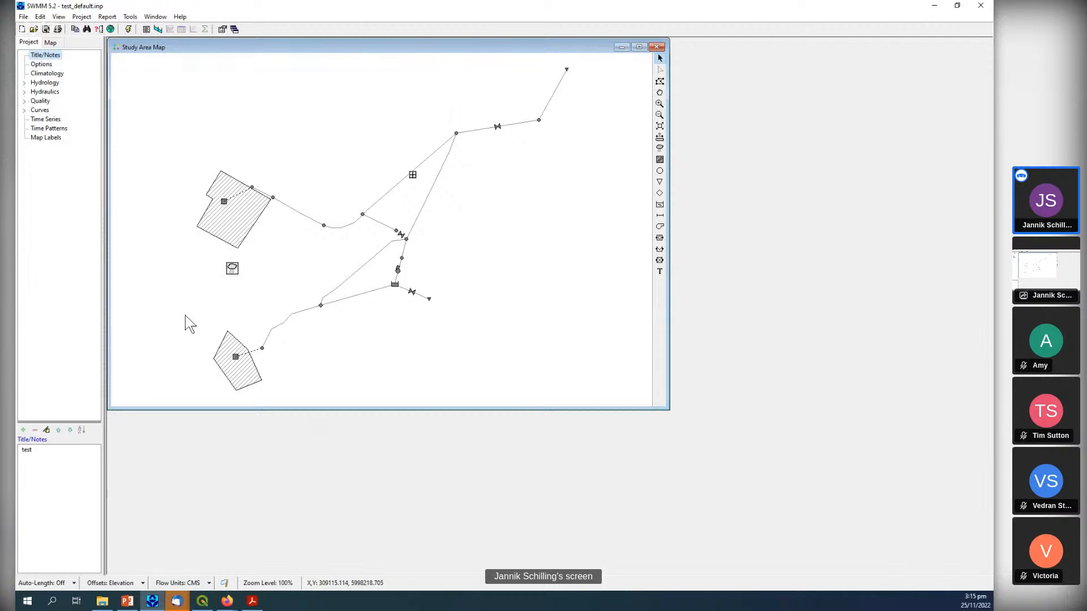
Return to QGIS, close the finished tool dialog, and review the default_data_set folder in File Explorer.
left_click(934, 7)
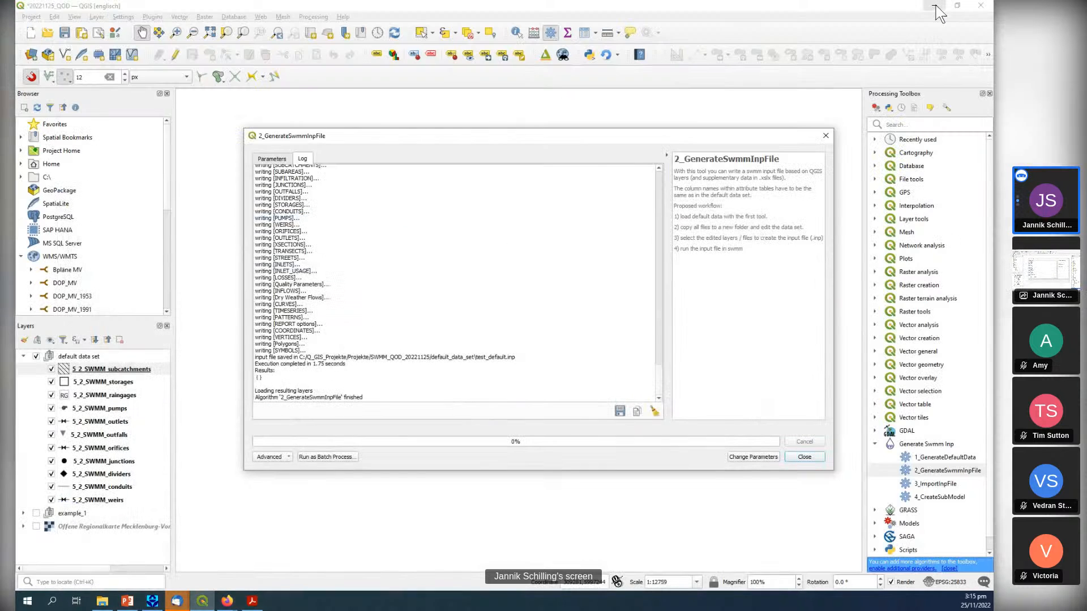
left_click(825, 135)
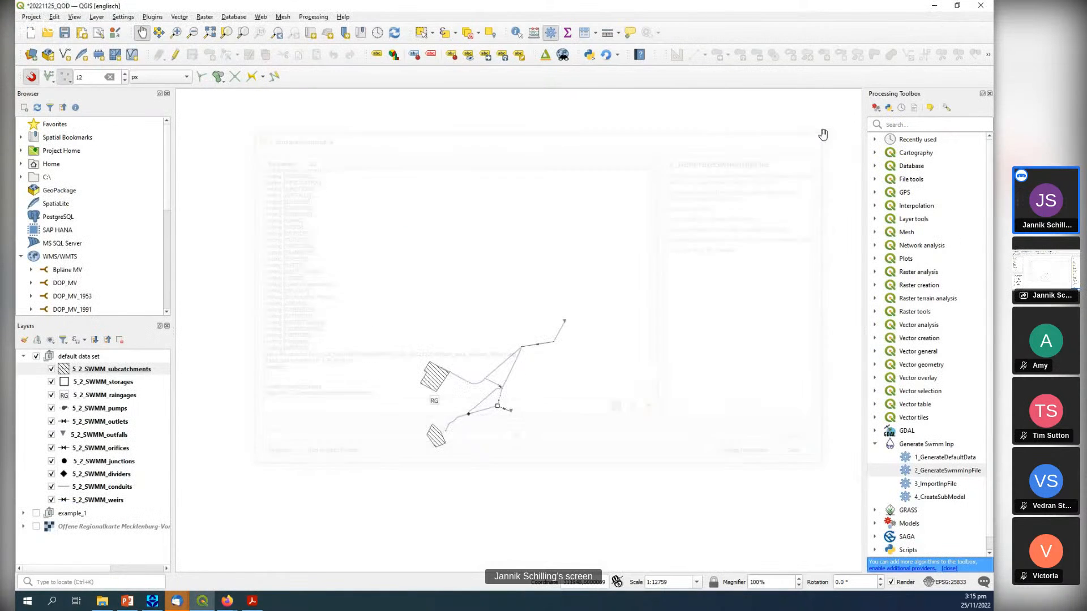
left_click(103, 602)
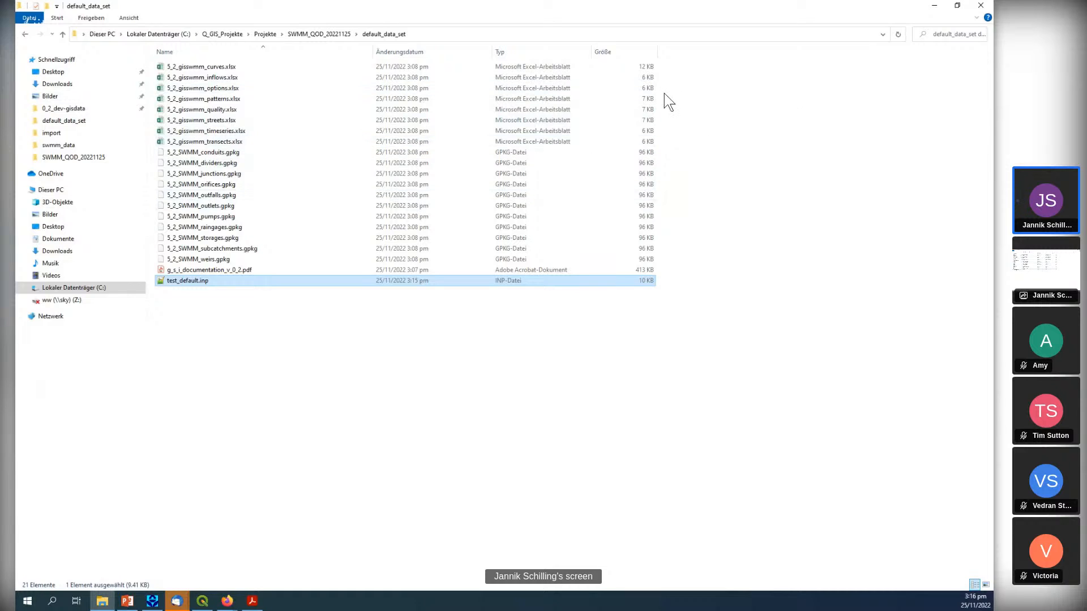
left_click(935, 7)
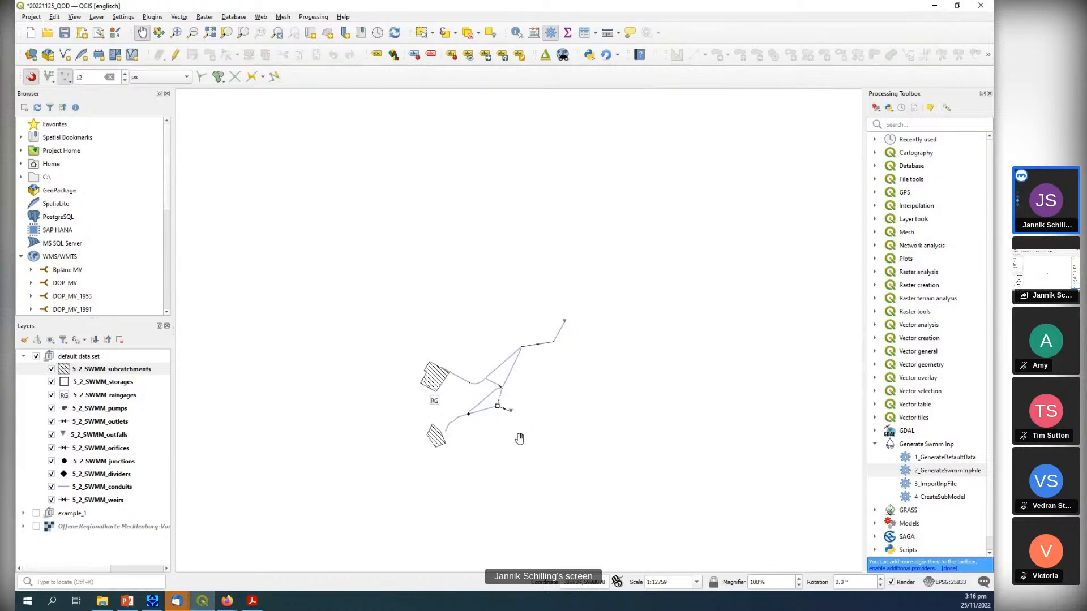
Collapse and hide the default data set layer group, and show the example_1 group with its layers expanded.
scroll(505, 425, "up", 1)
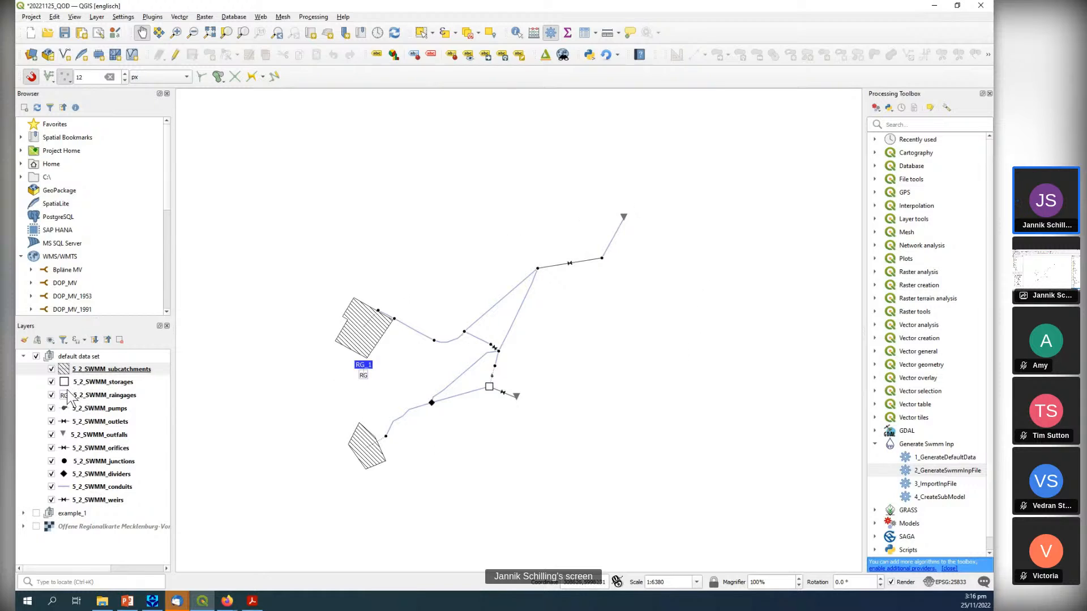
left_click(23, 357)
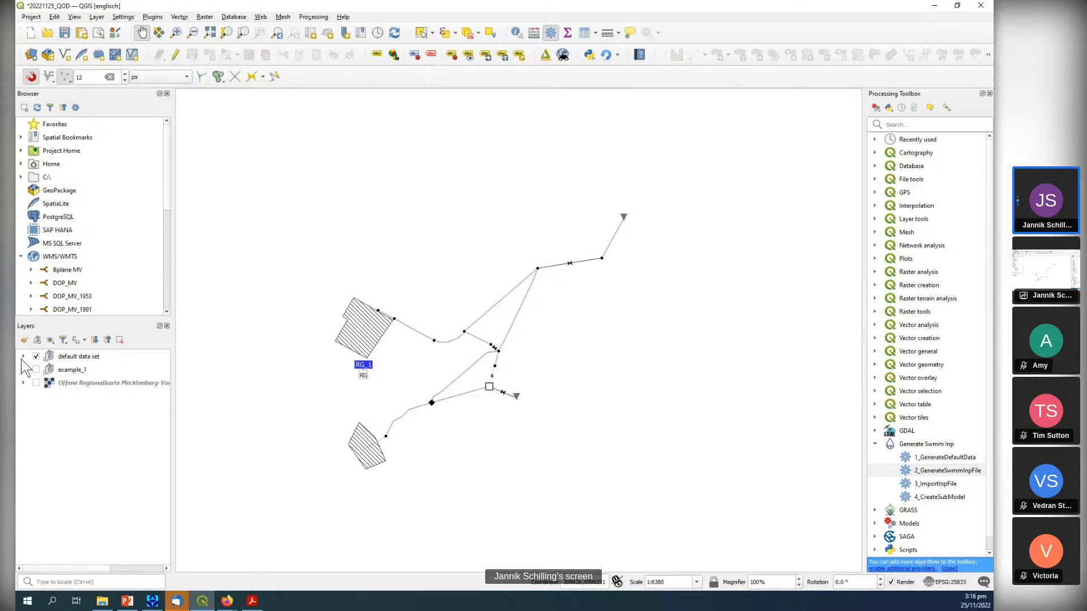
left_click(36, 356)
left_click(36, 370)
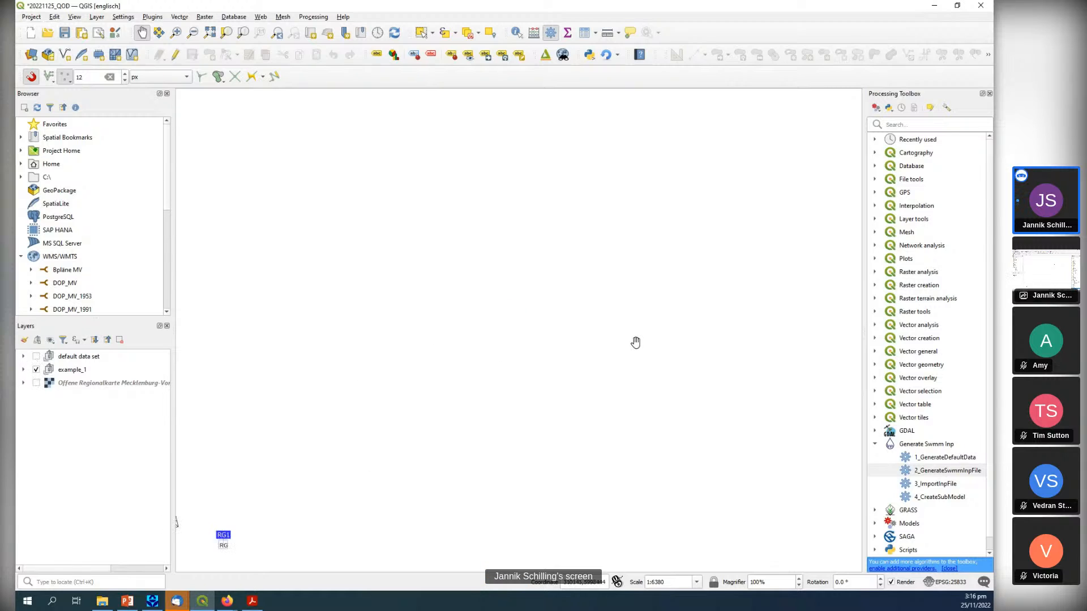
scroll(635, 343, "down", 1)
scroll(349, 431, "up", 1)
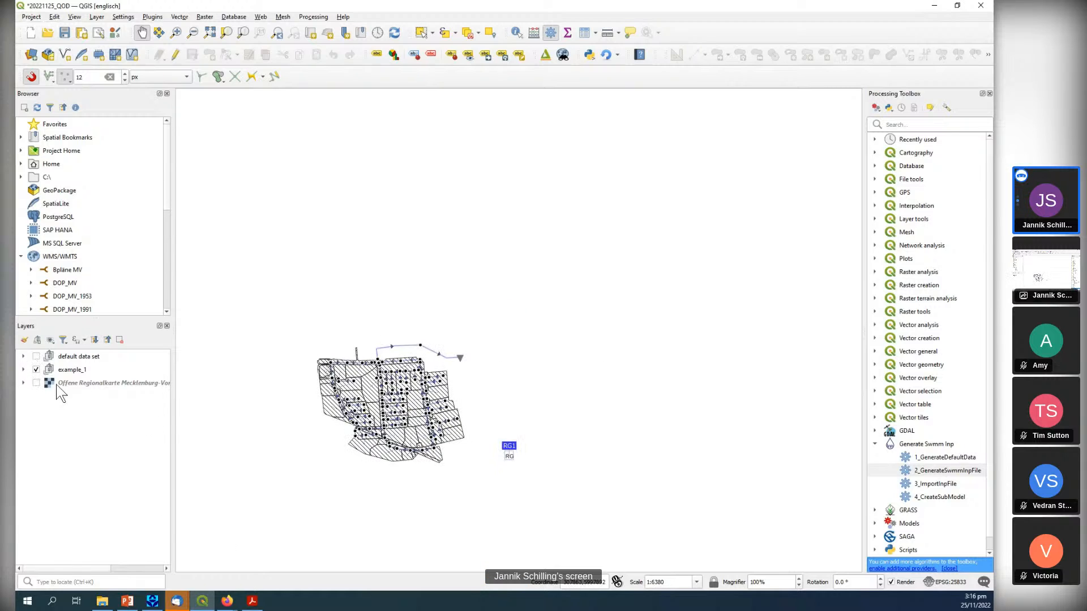
left_click(23, 369)
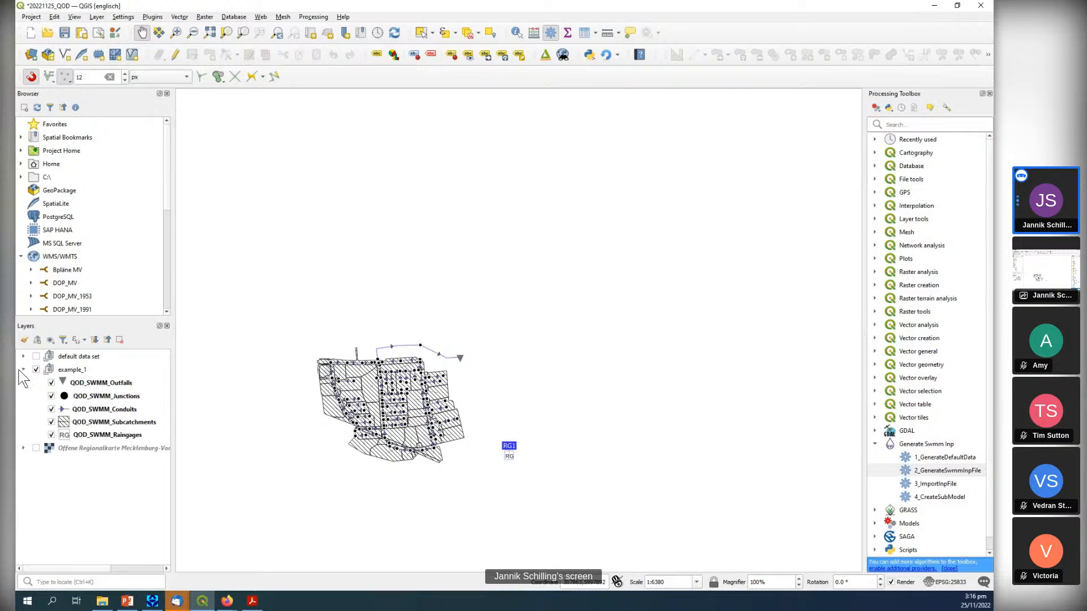
Inspect the example_1 network through its QOD_SWMM outfalls, junctions and conduits layers, and hide the group.
left_click(126, 385)
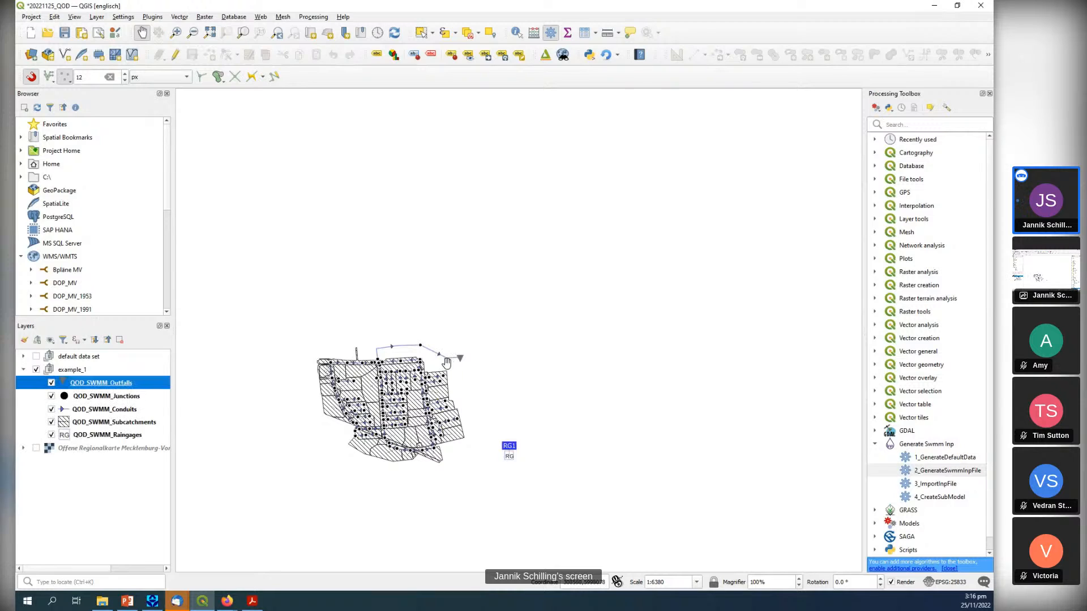
left_click(124, 397)
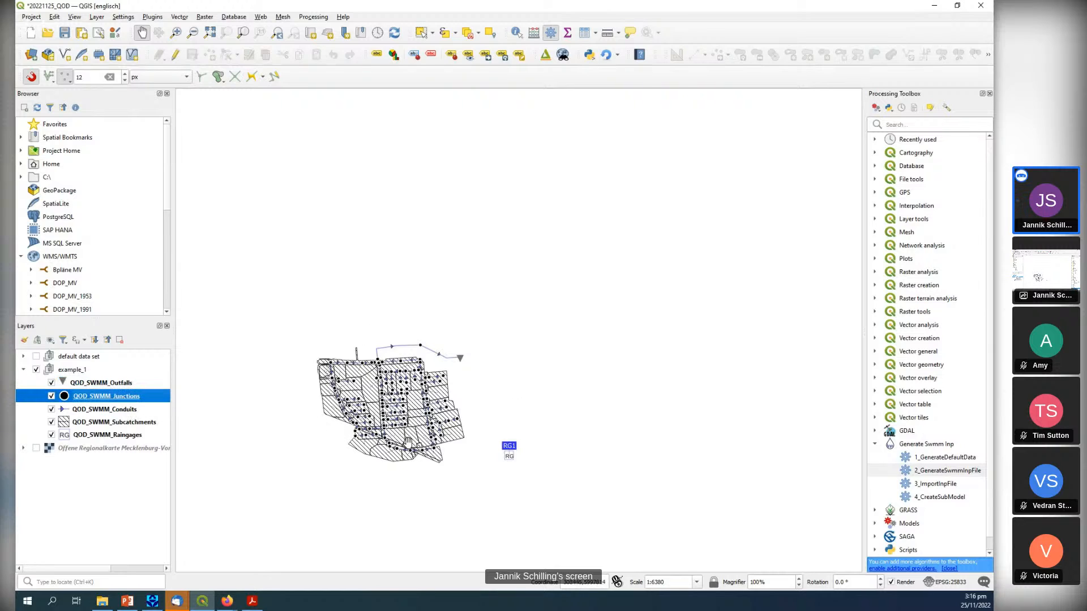
left_click(133, 410)
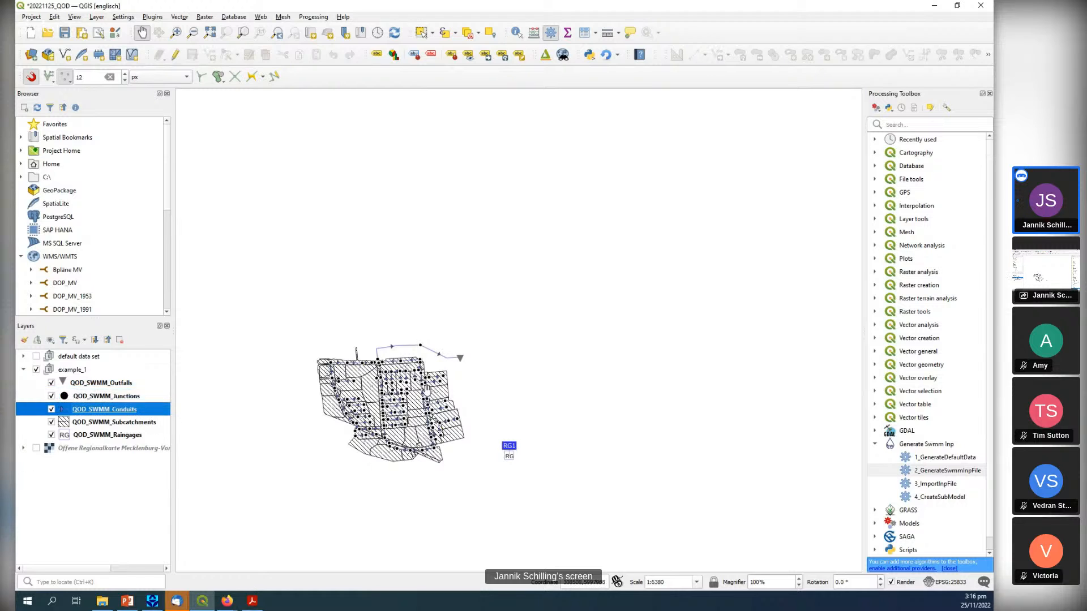
scroll(396, 412, "up", 1)
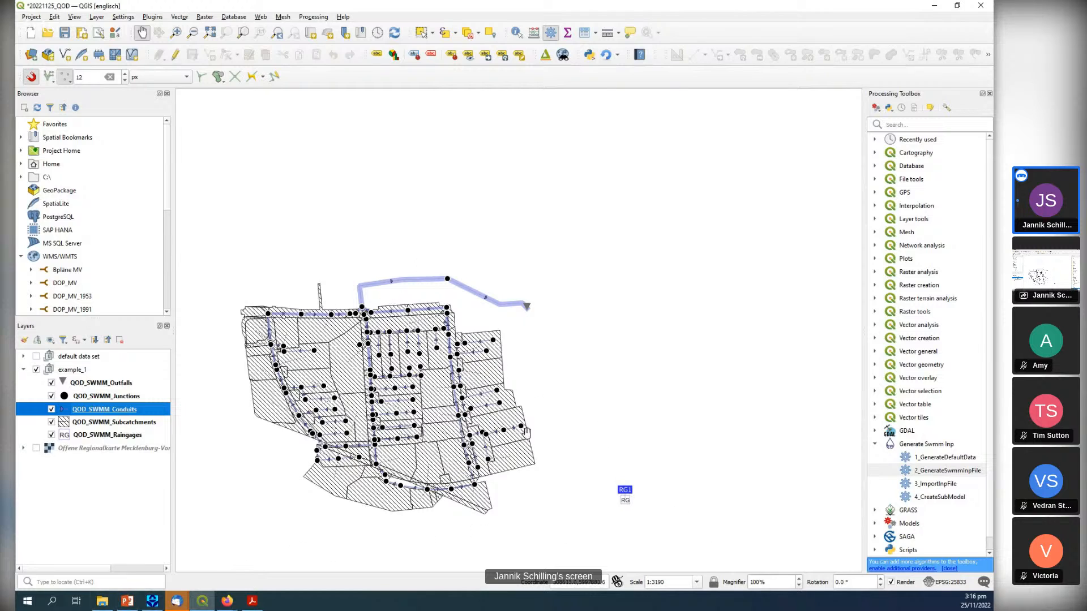
scroll(456, 362, "down", 2)
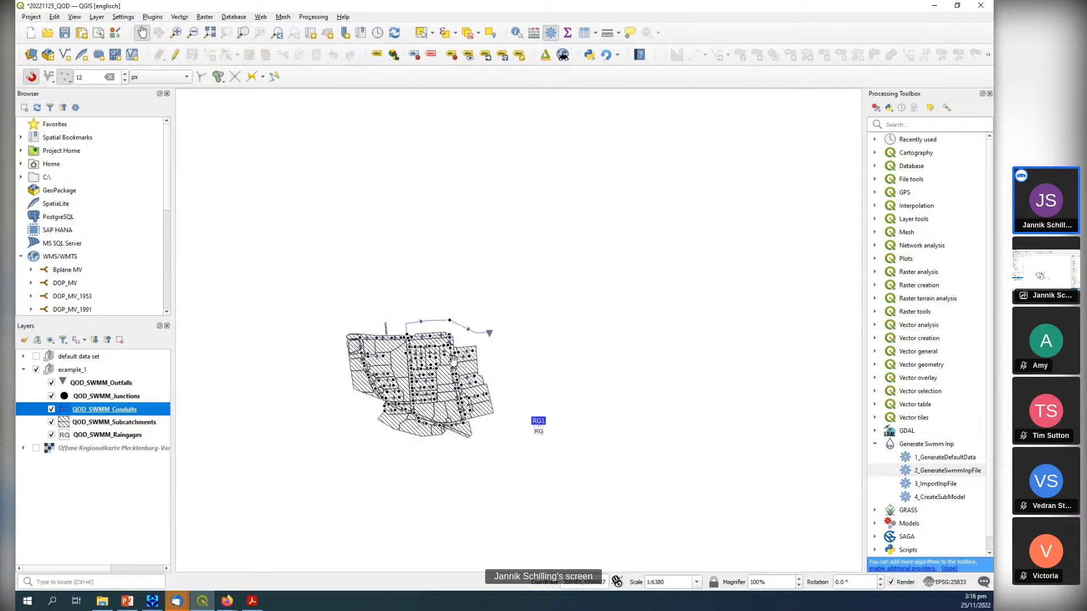
left_click_drag(718, 400, 475, 394)
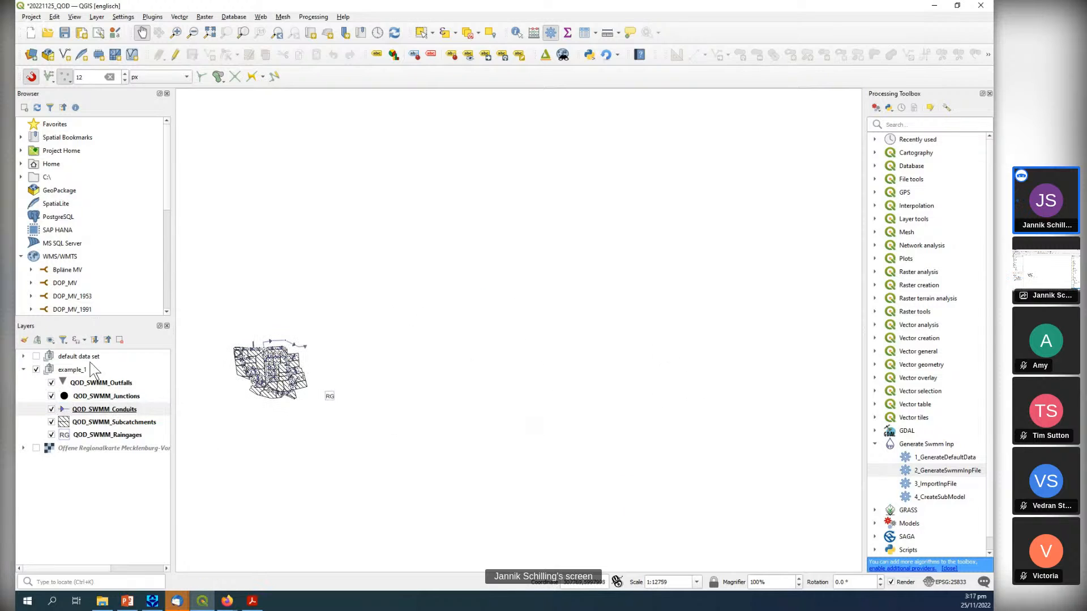
left_click(36, 369)
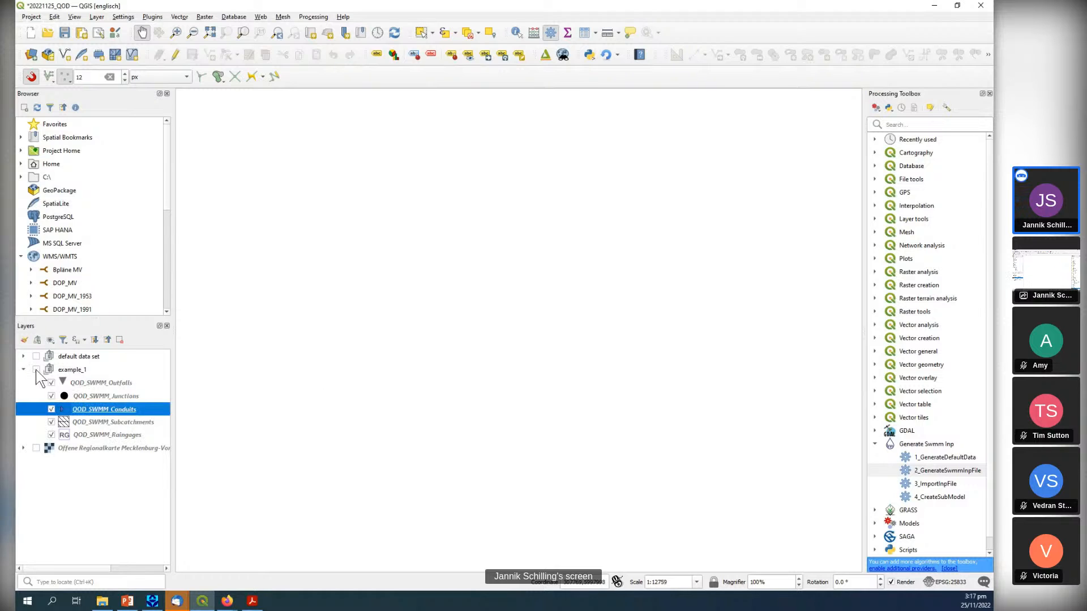
Collapse the example_1 group and choose WE_48_Kringelgraben.inp from the import folder as the input of the 3_ImportInpFile tool.
left_click(23, 370)
double_click(935, 484)
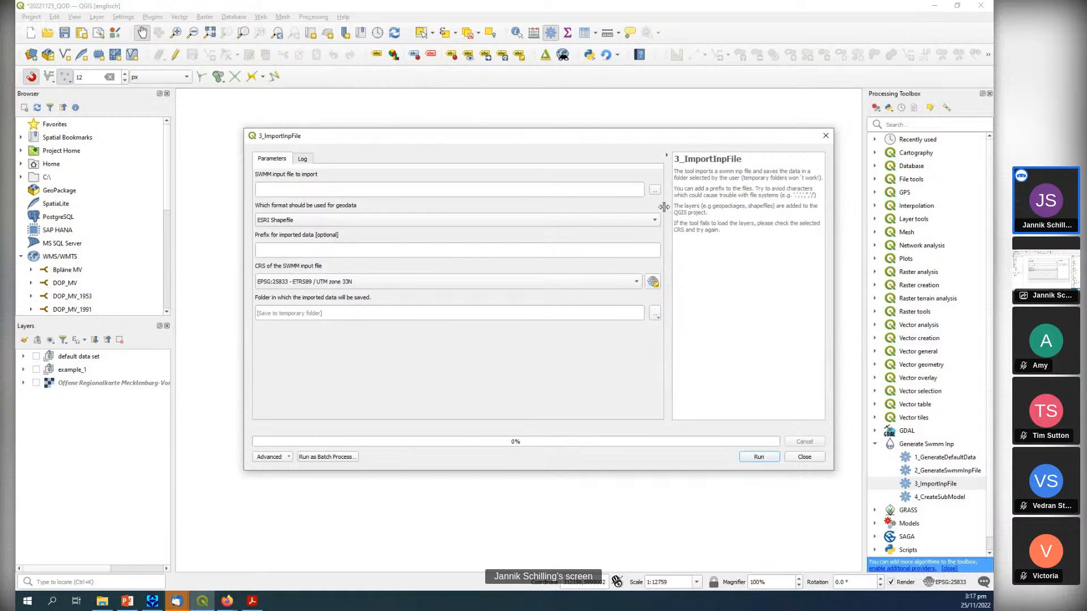
left_click(655, 190)
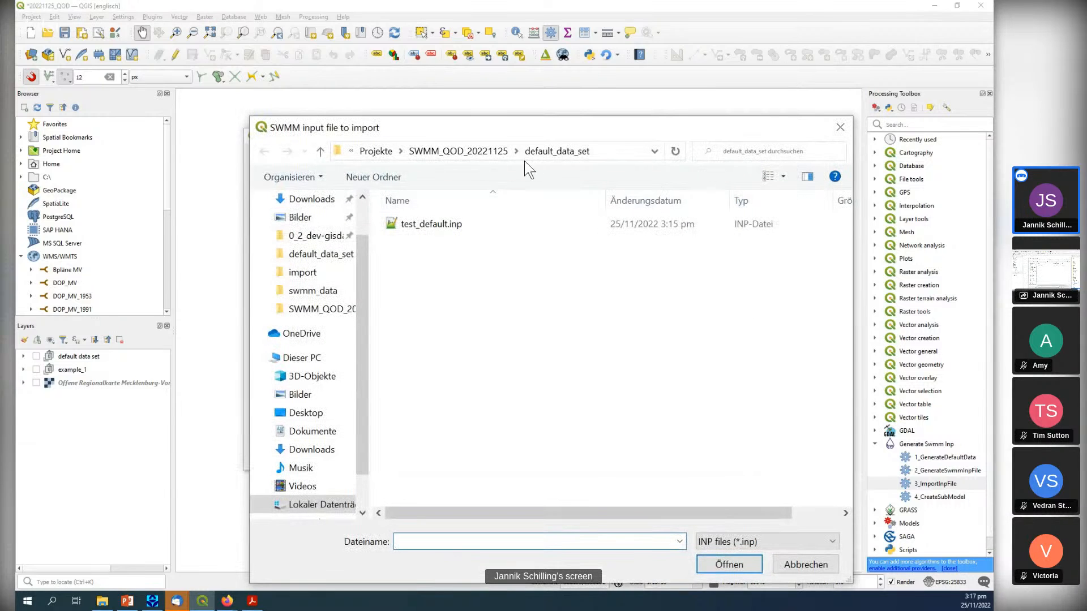
left_click(481, 153)
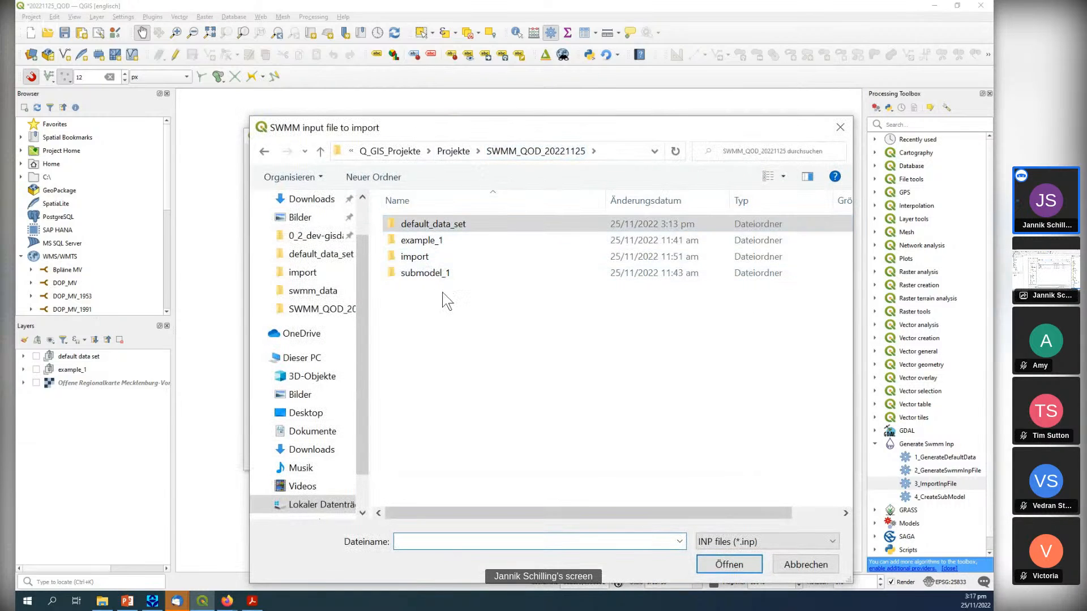
double_click(416, 256)
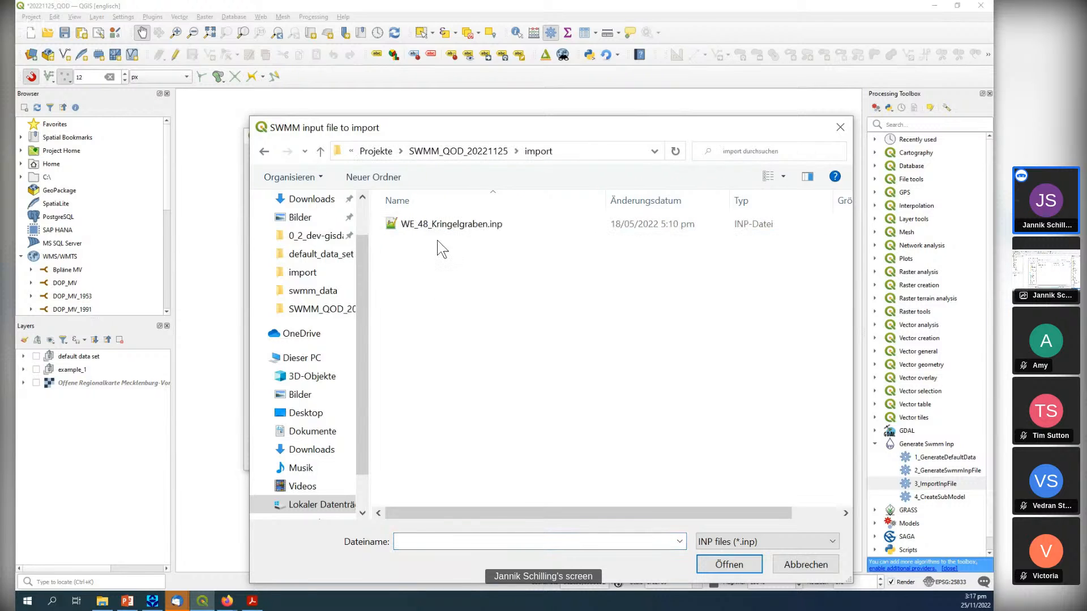
double_click(475, 229)
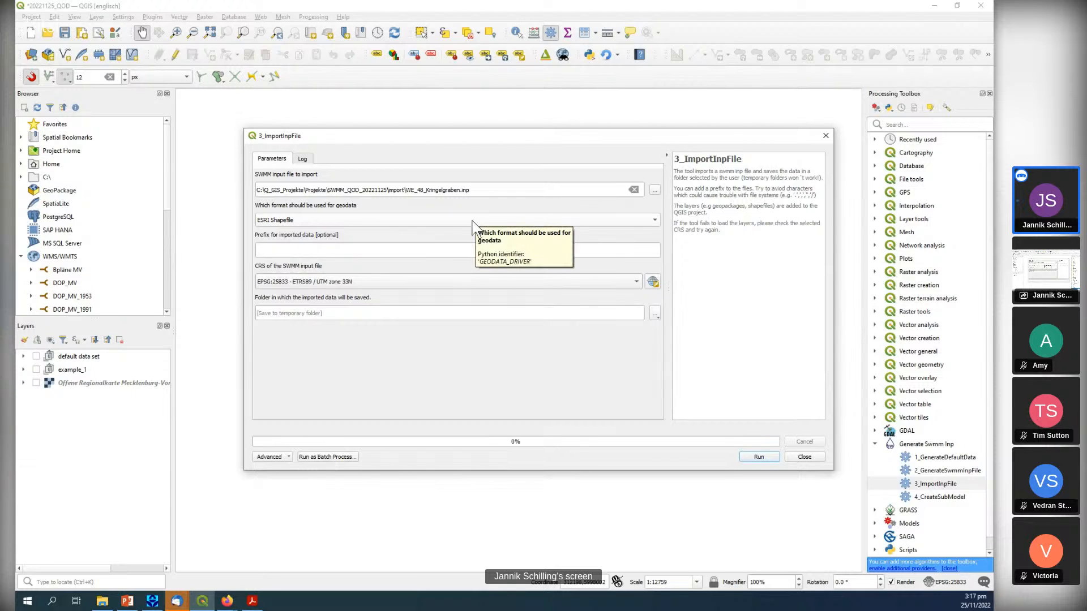
Set the geodata format of the import to GPKG and the prefix for imported data to Import.
left_click(474, 224)
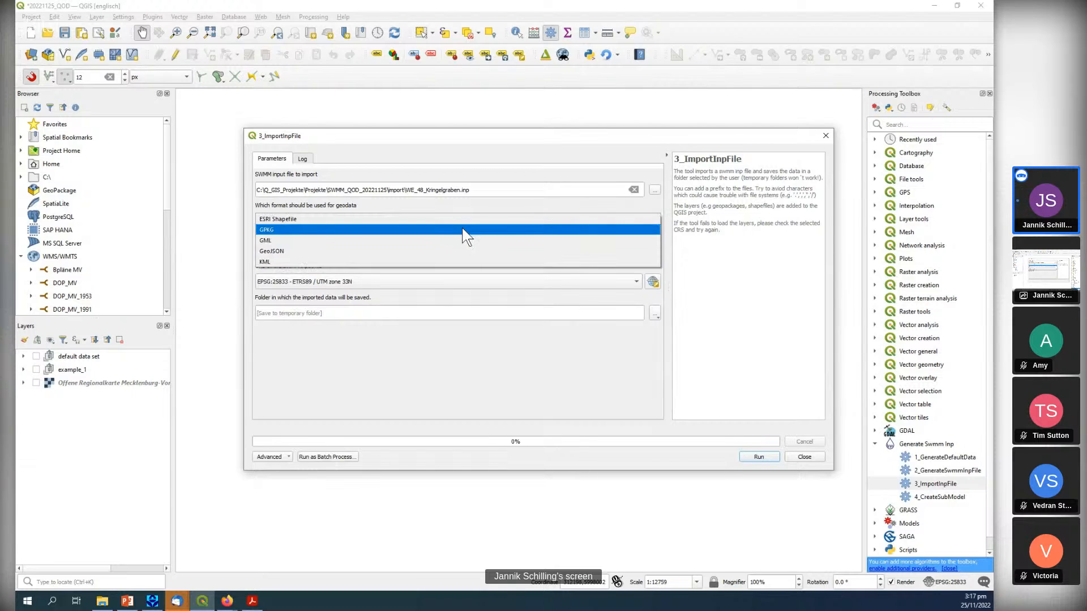
left_click(426, 229)
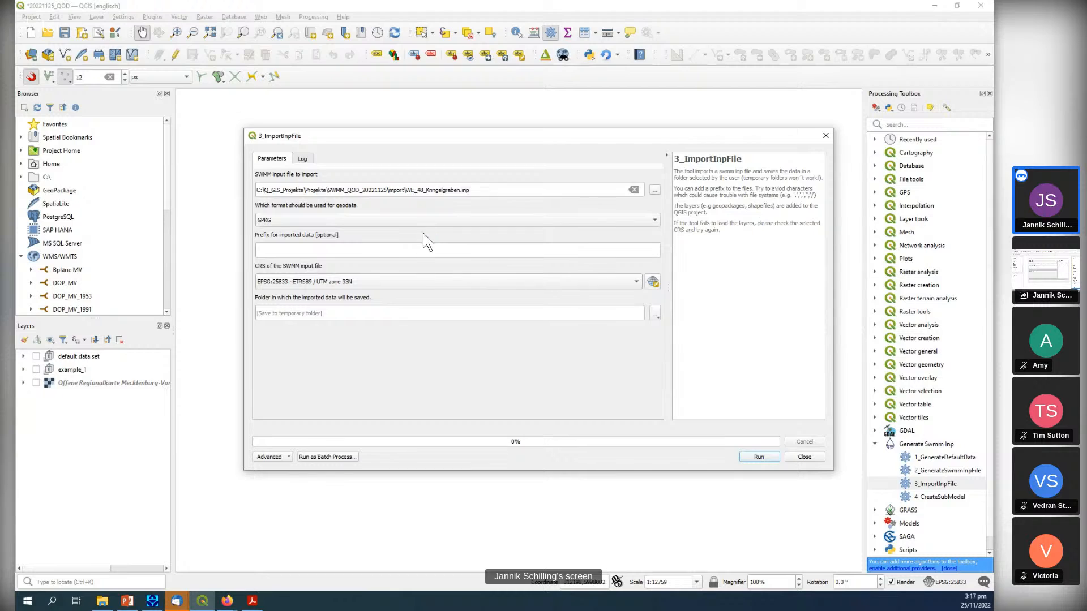
left_click(414, 250)
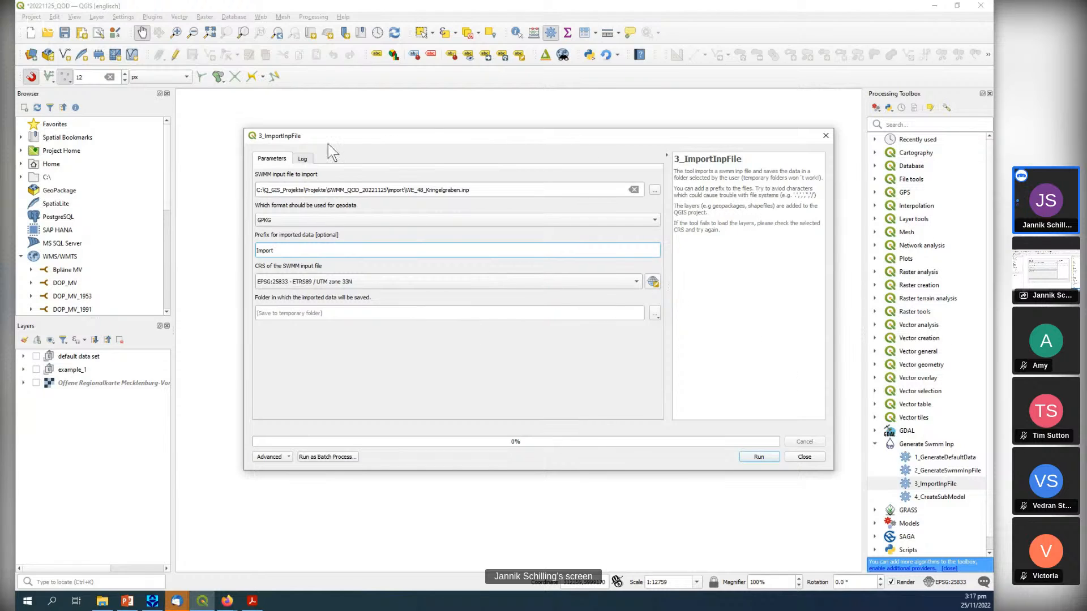
Choose the import folder inside SWMM_QOD_20221125 as the output directory and run the import.
left_click(655, 315)
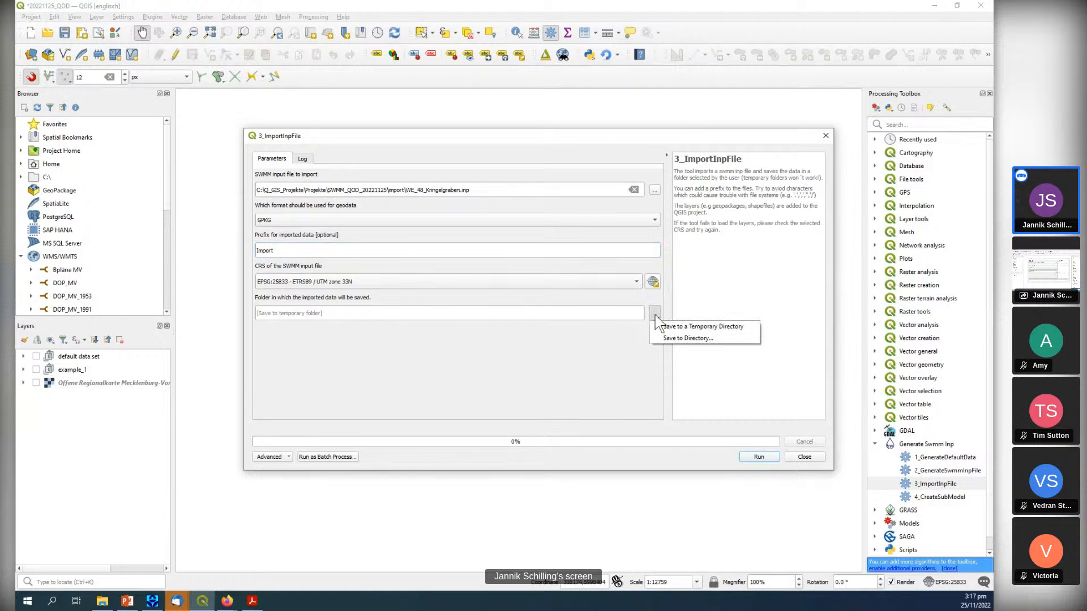
left_click(679, 340)
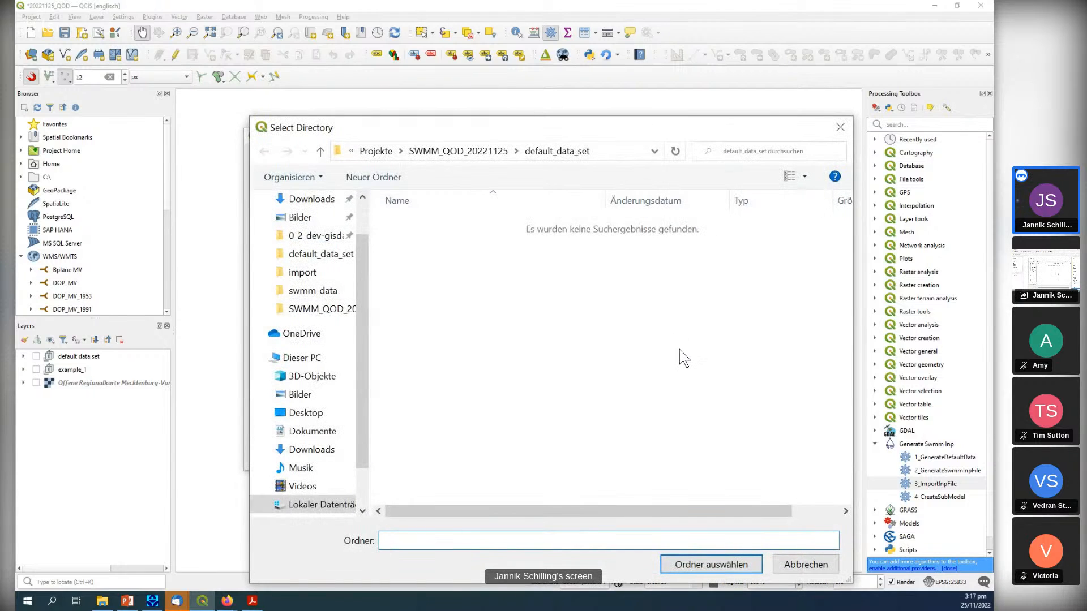
left_click(458, 151)
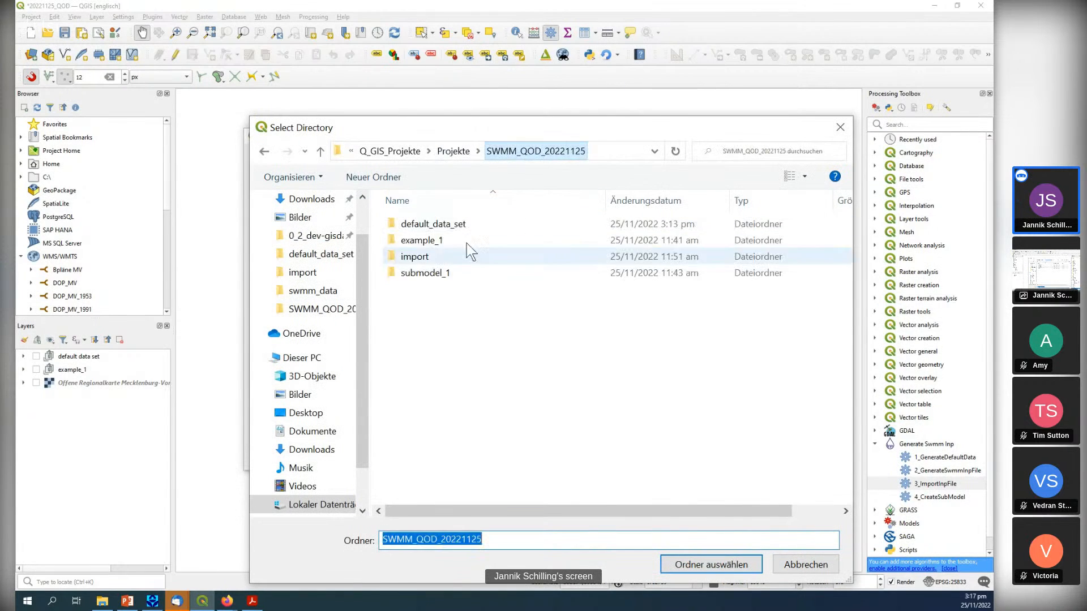
double_click(419, 258)
left_click(702, 564)
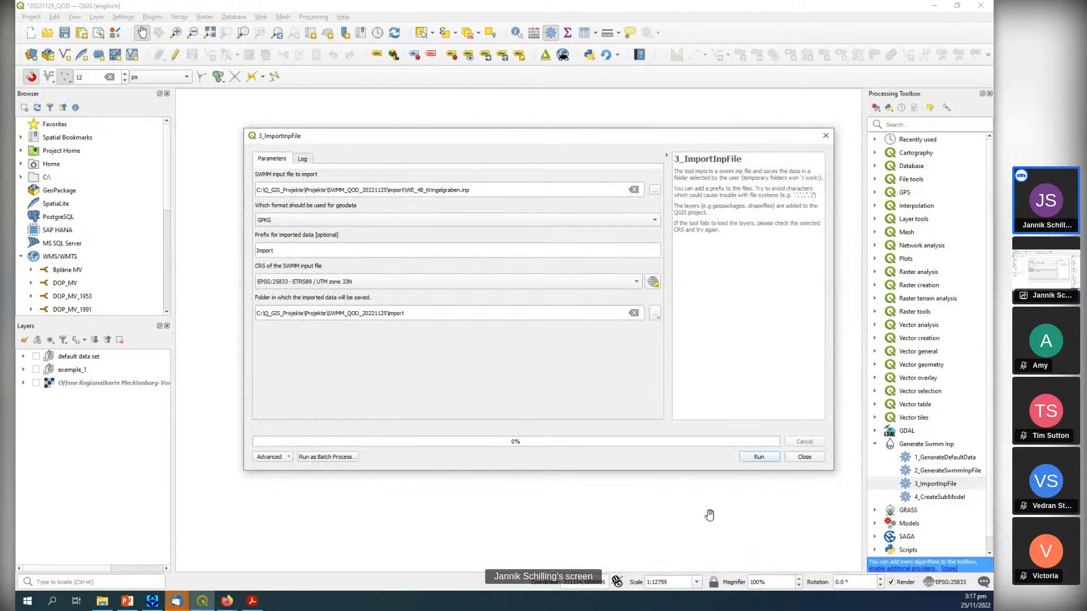
left_click(758, 458)
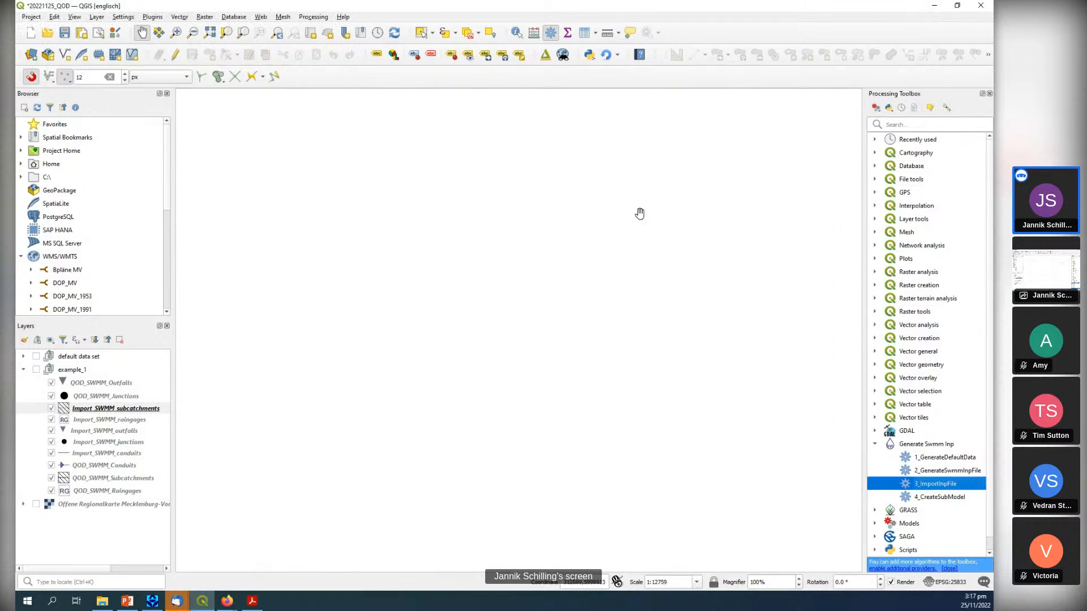
left_click(826, 135)
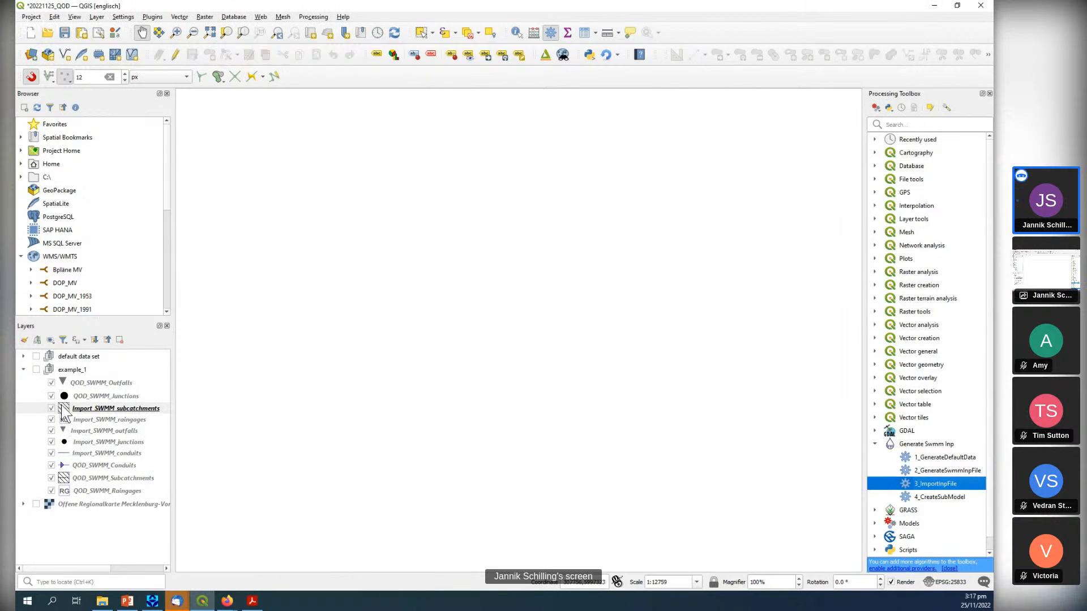
Move the imported layers out of the example_1 group to the top of the layer tree and zoom to Import_SWMM_junctions.
left_click_drag(93, 452, 92, 353)
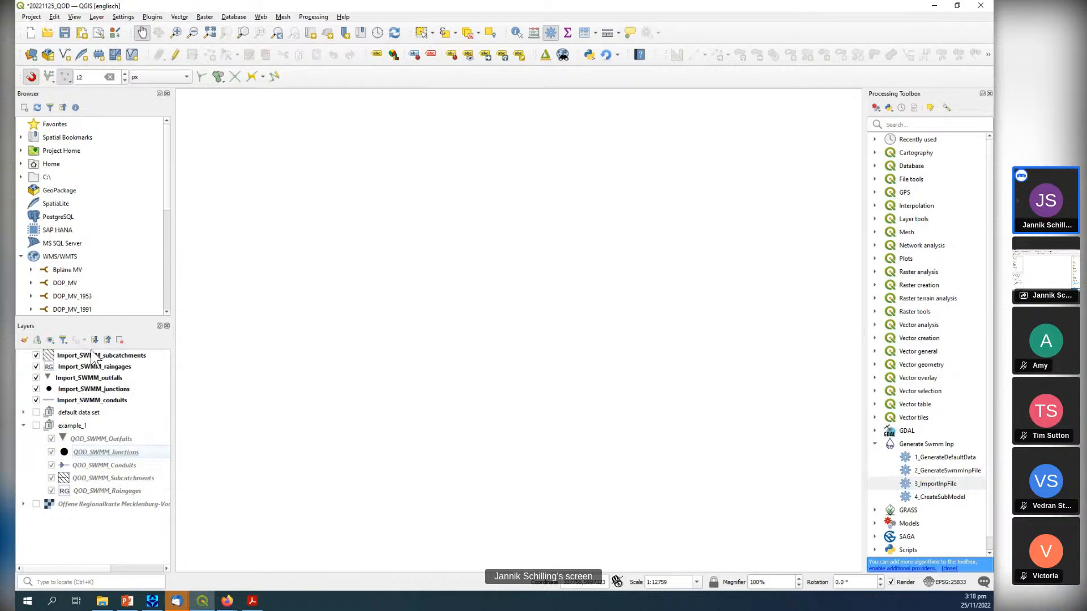
left_click(23, 426)
right_click(104, 389)
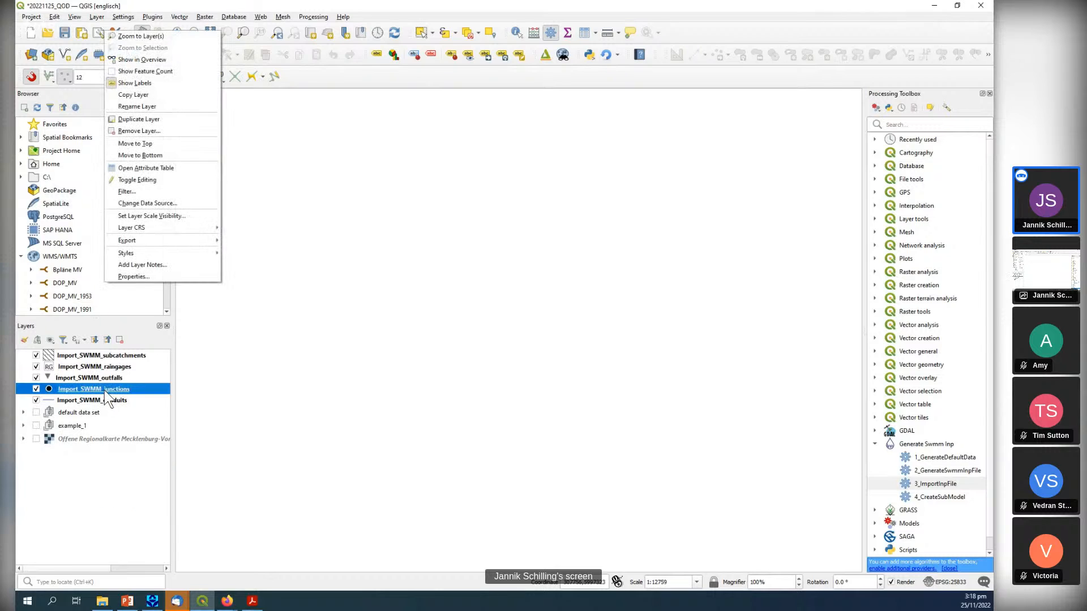
left_click(159, 37)
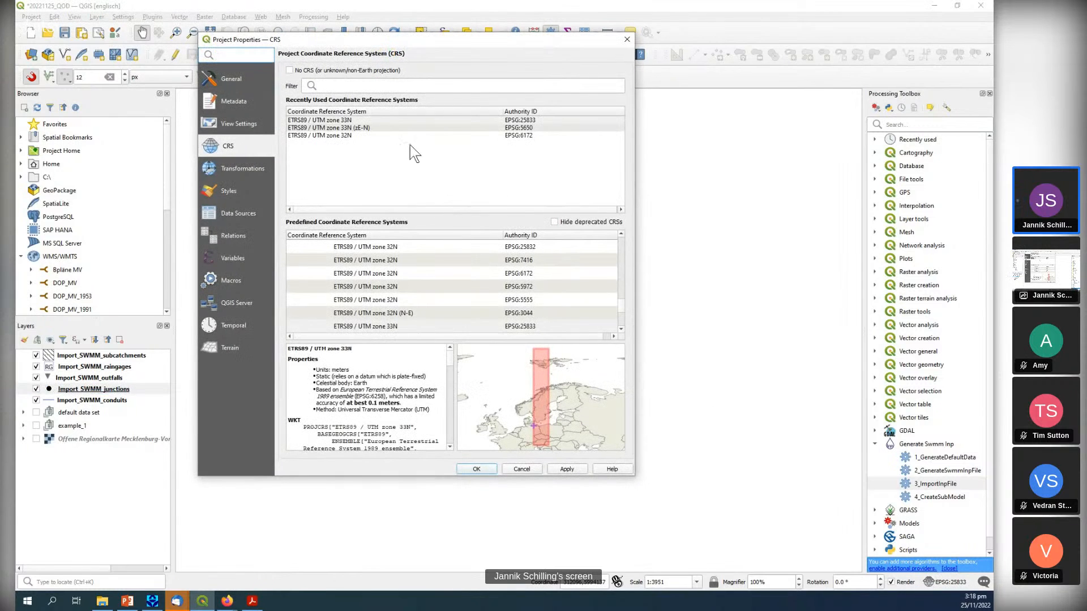
Try ETRS89 / UTM zone 33N (zE-N), EPSG:5650, as the project CRS and restore ETRS89 / UTM zone 33N, EPSG:25833.
left_click(484, 129)
left_click(567, 470)
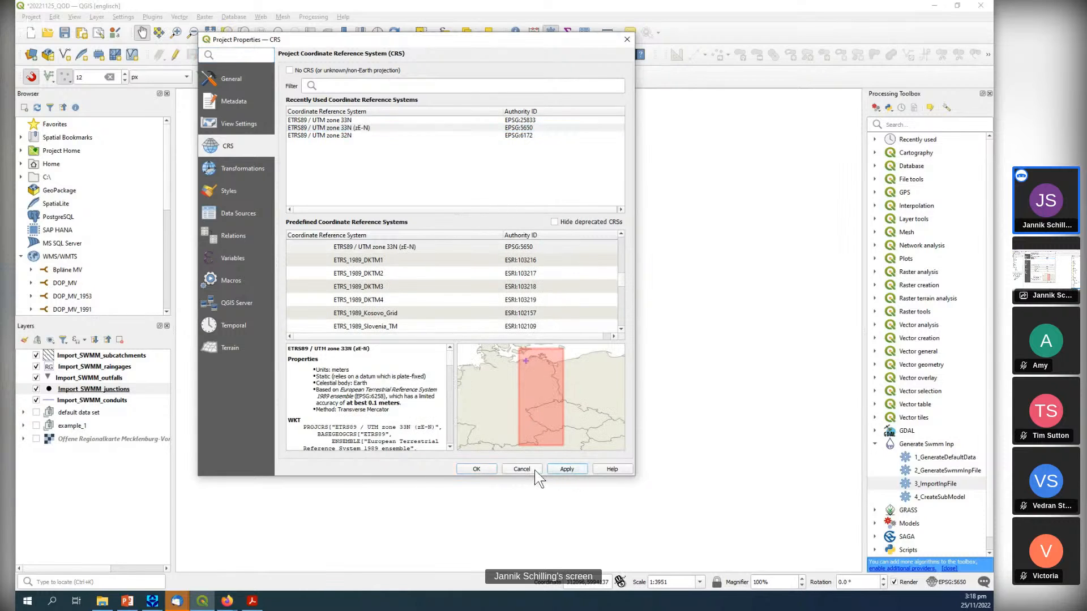
left_click(483, 468)
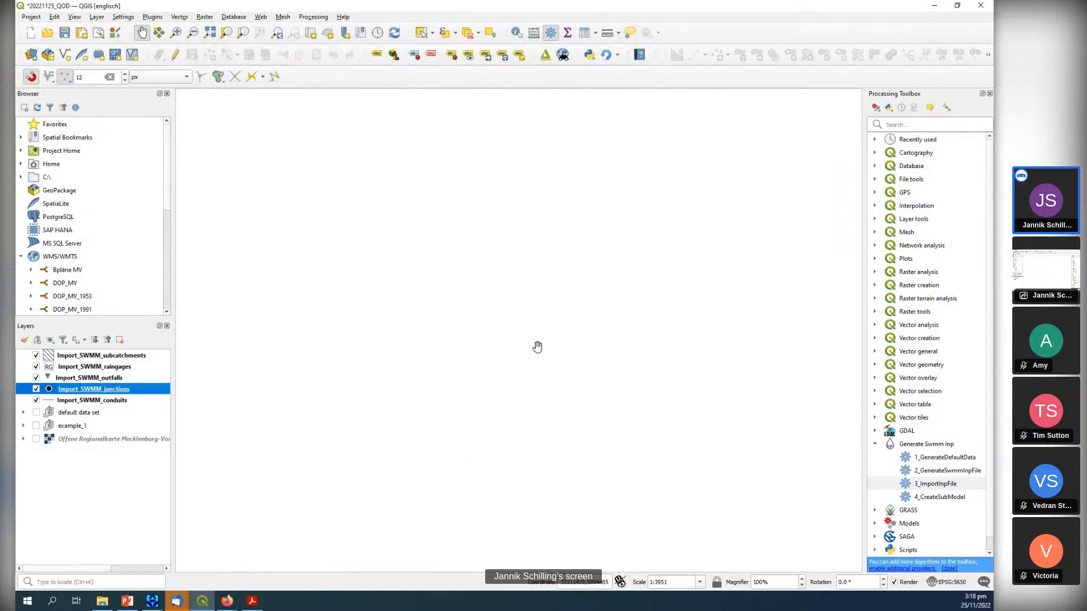
left_click(950, 582)
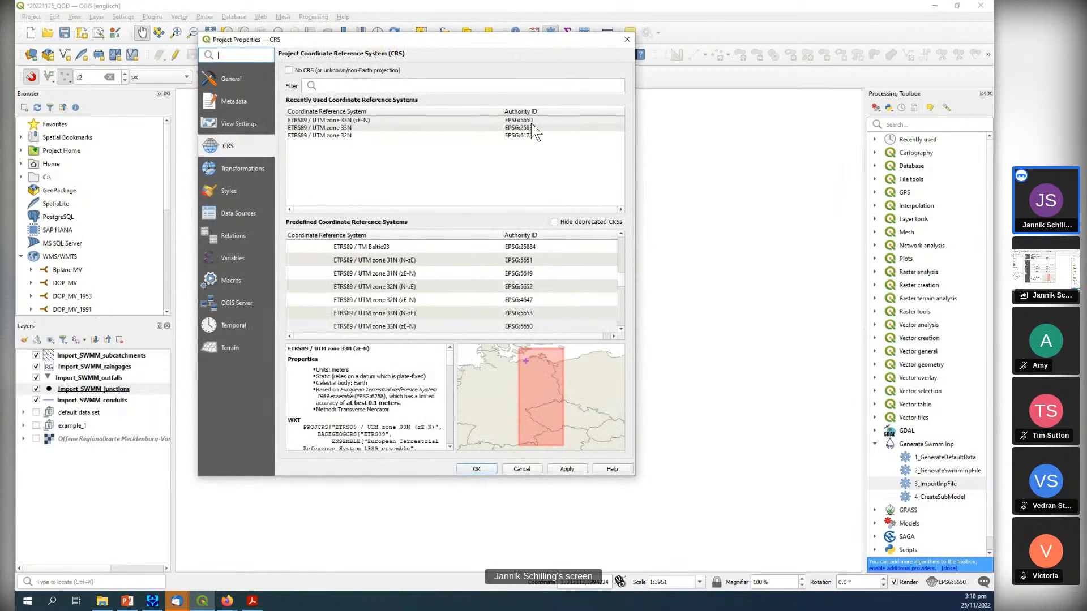
left_click(531, 127)
left_click(567, 468)
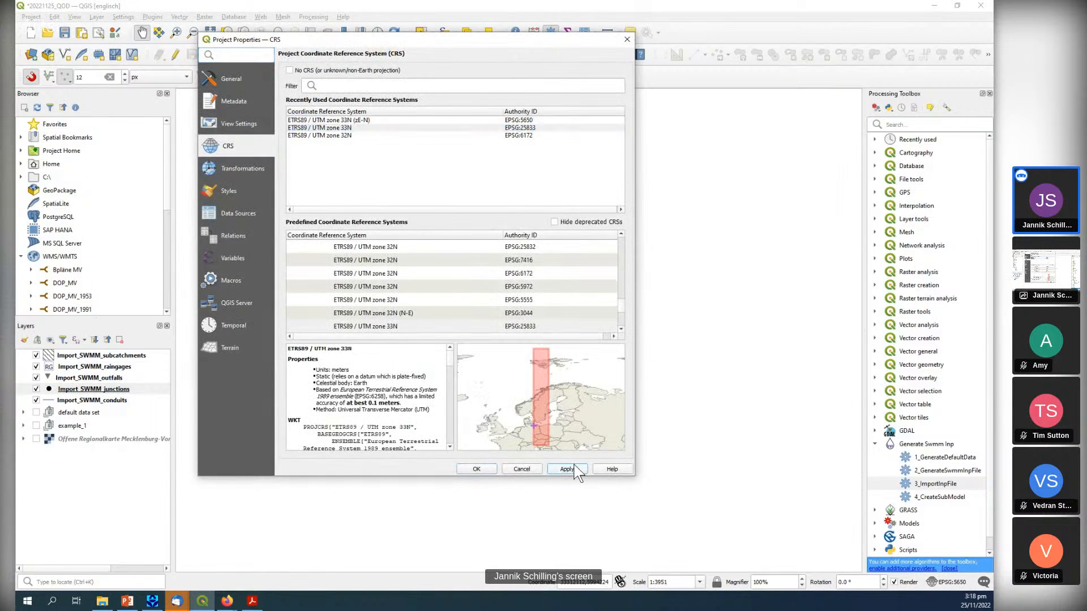
left_click(475, 468)
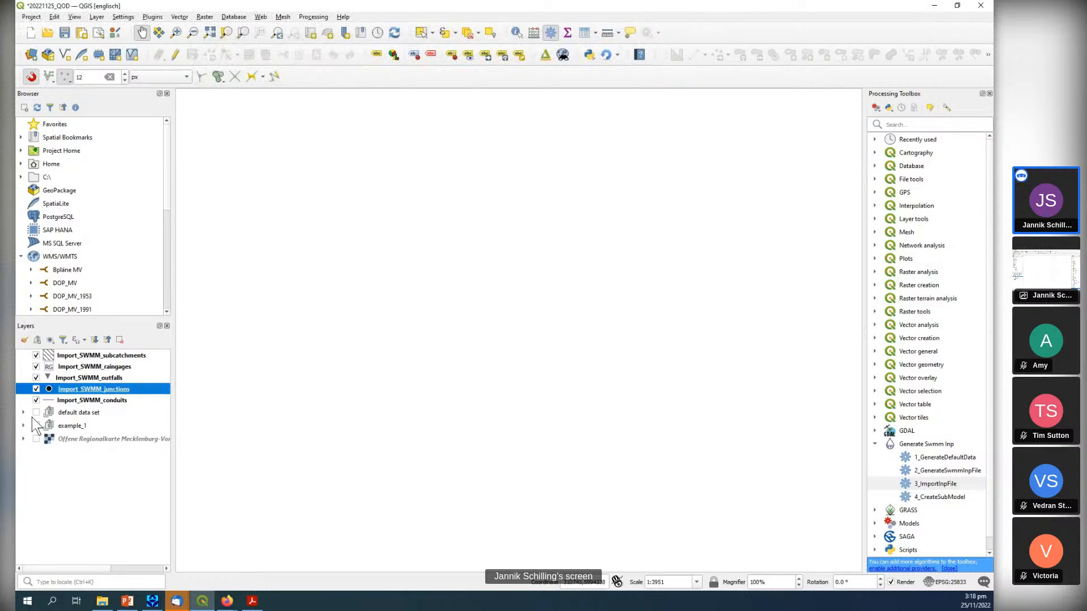
Hide the imported subcatchments, raingages, outfalls, junctions and conduits layers.
left_click(37, 356)
left_click(36, 368)
left_click(37, 380)
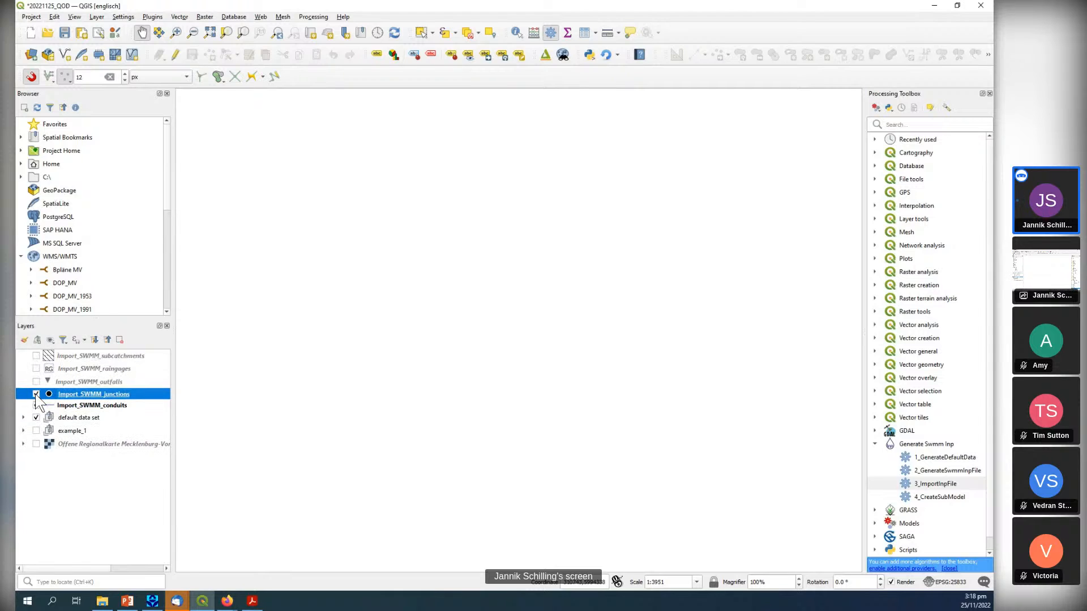
left_click(37, 395)
left_click(36, 408)
Zoom the map to the 5_2_SWMM_subcatchments layer in the default data set group and leave the group collapsed.
left_click(23, 423)
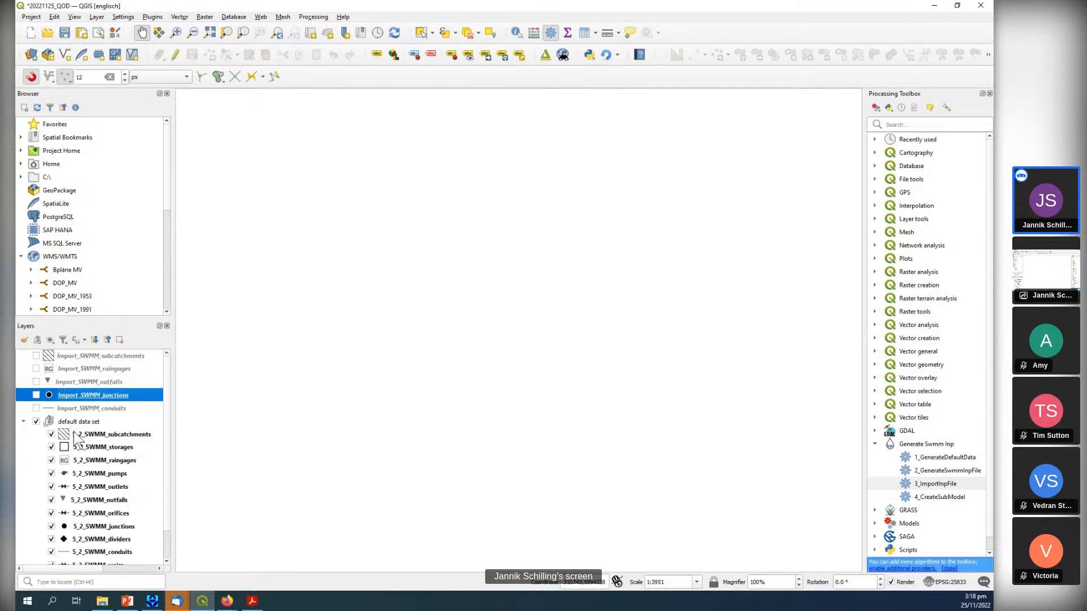
right_click(88, 436)
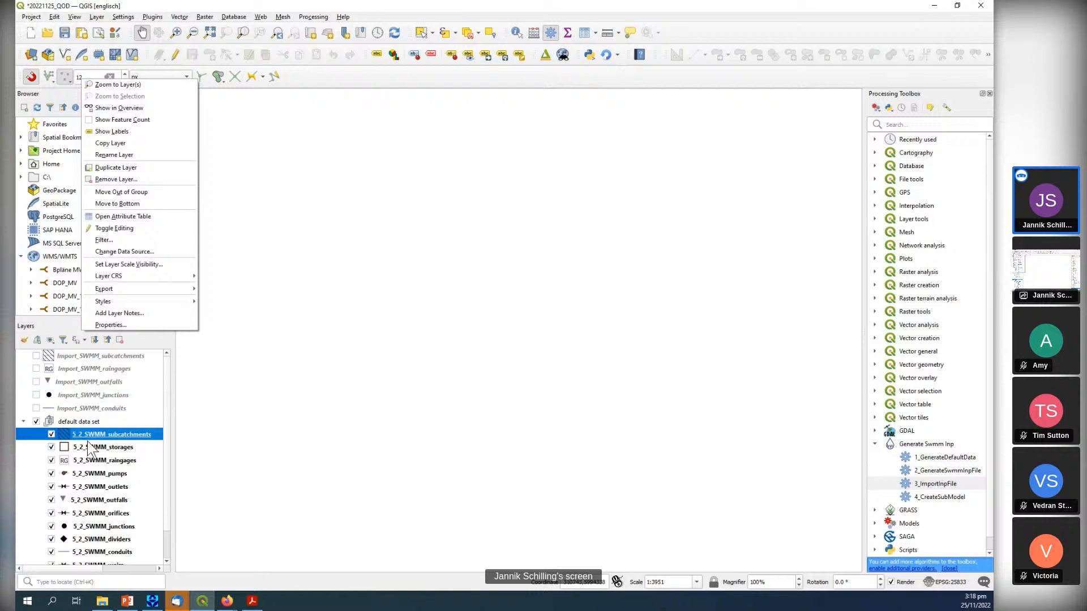
left_click(141, 86)
scroll(385, 312, "down", 2)
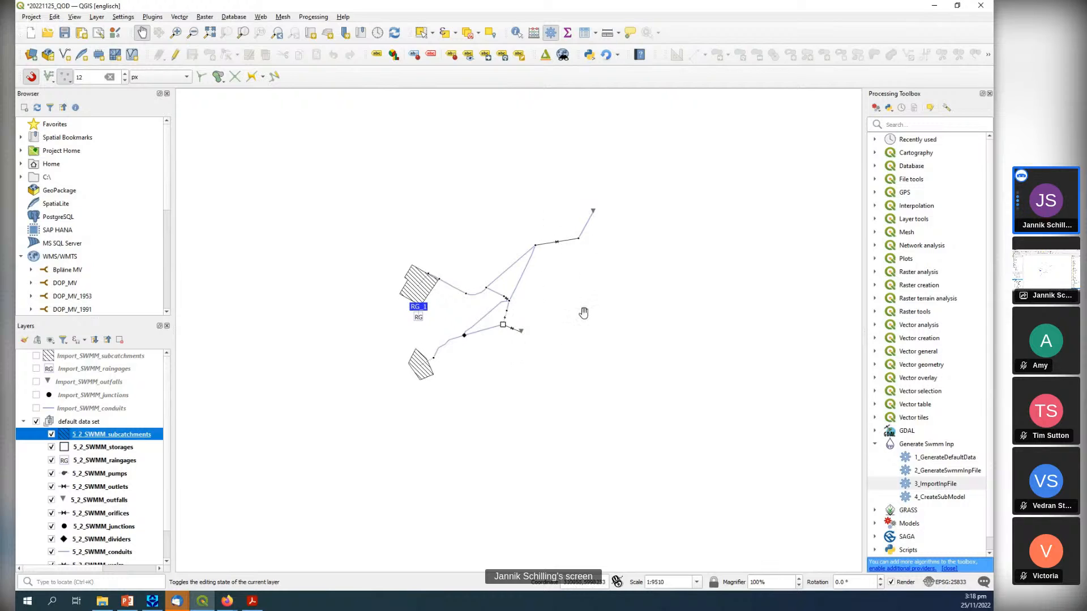
left_click(24, 422)
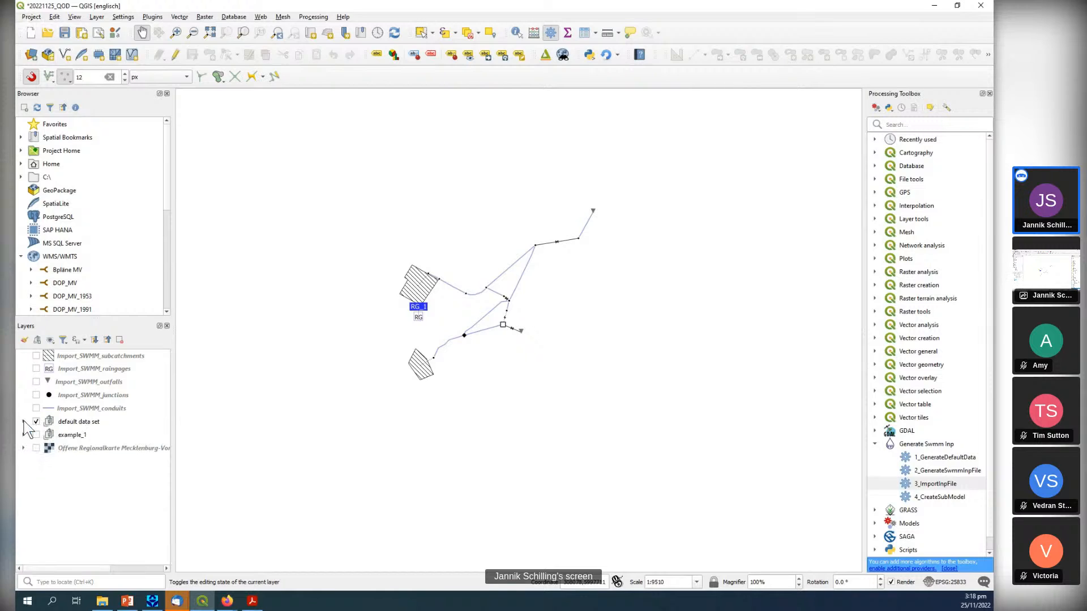
Show the Import_SWMM_conduits layer and the Offene Regionalkarte base map to check the location of the imported network.
left_click(36, 408)
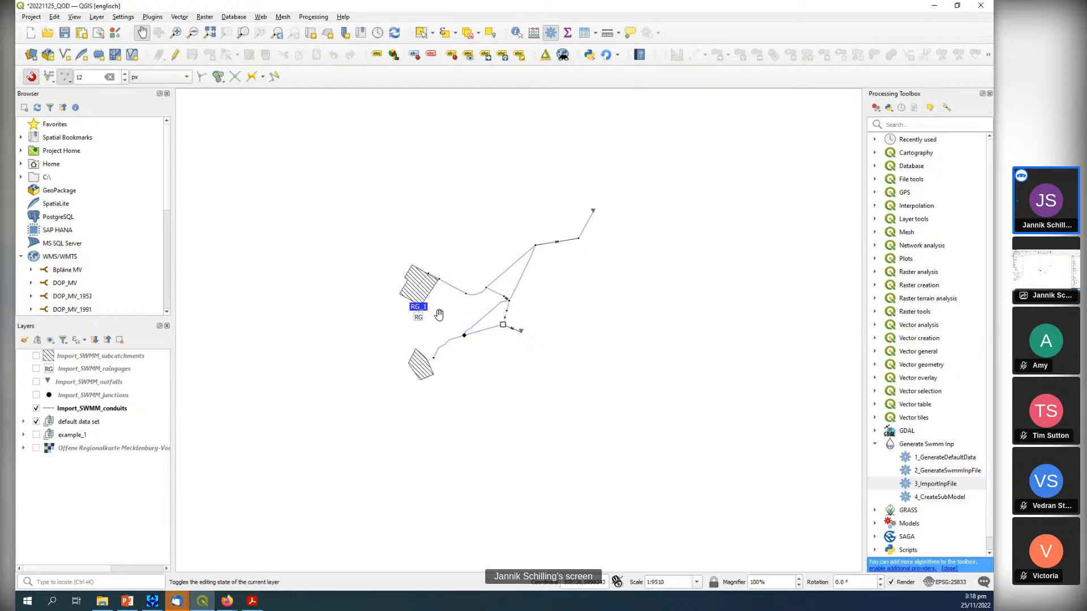
scroll(435, 314, "down", 3)
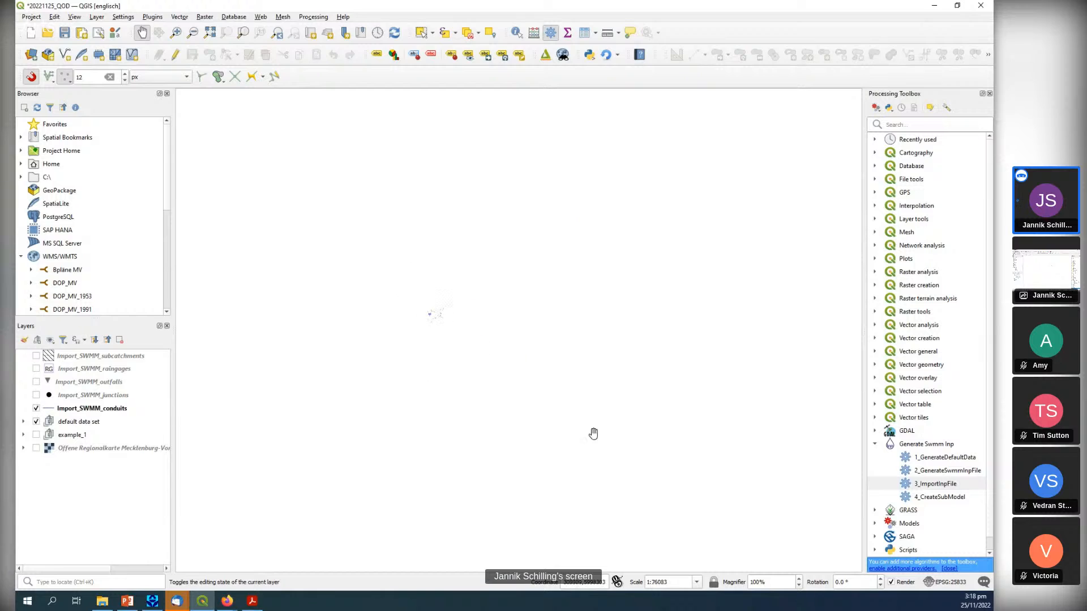
left_click(36, 448)
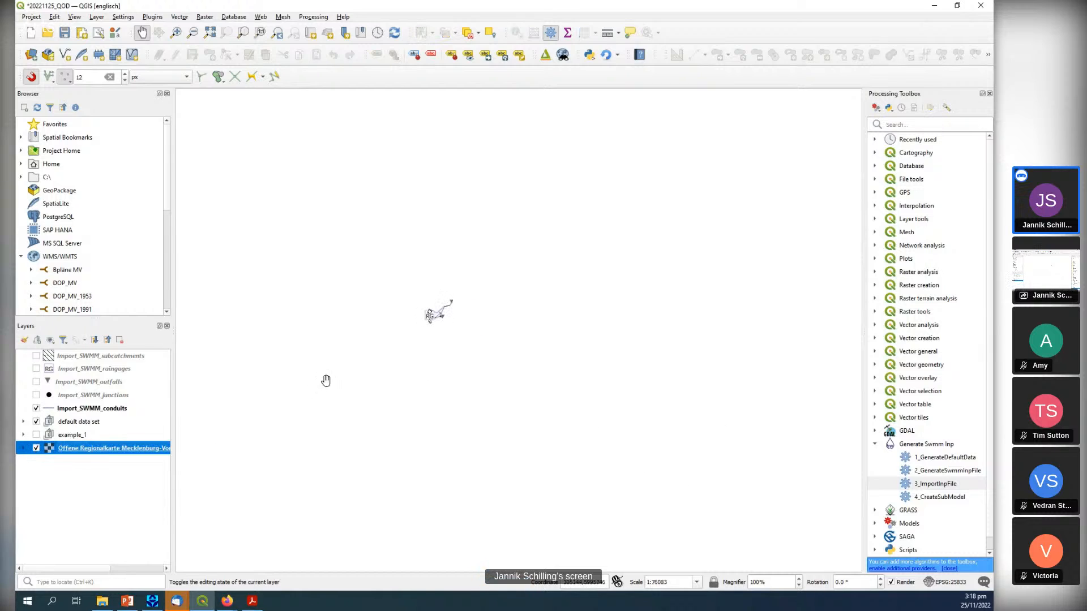
scroll(372, 356, "up", 1)
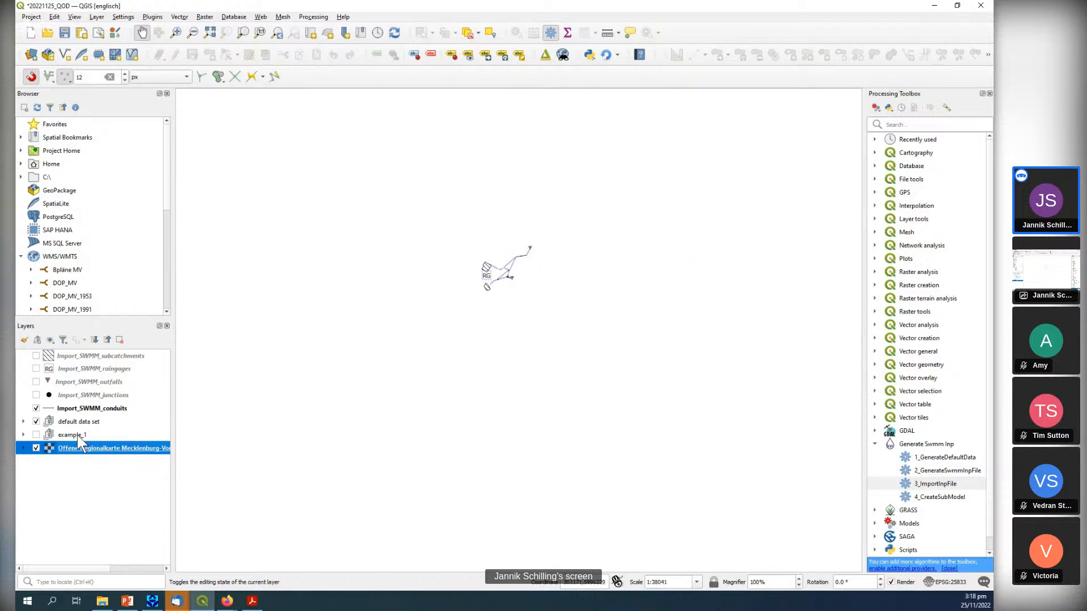
Hide the Import_SWMM_conduits layer and the default data set group.
left_click(35, 408)
left_click(35, 422)
left_click(36, 422)
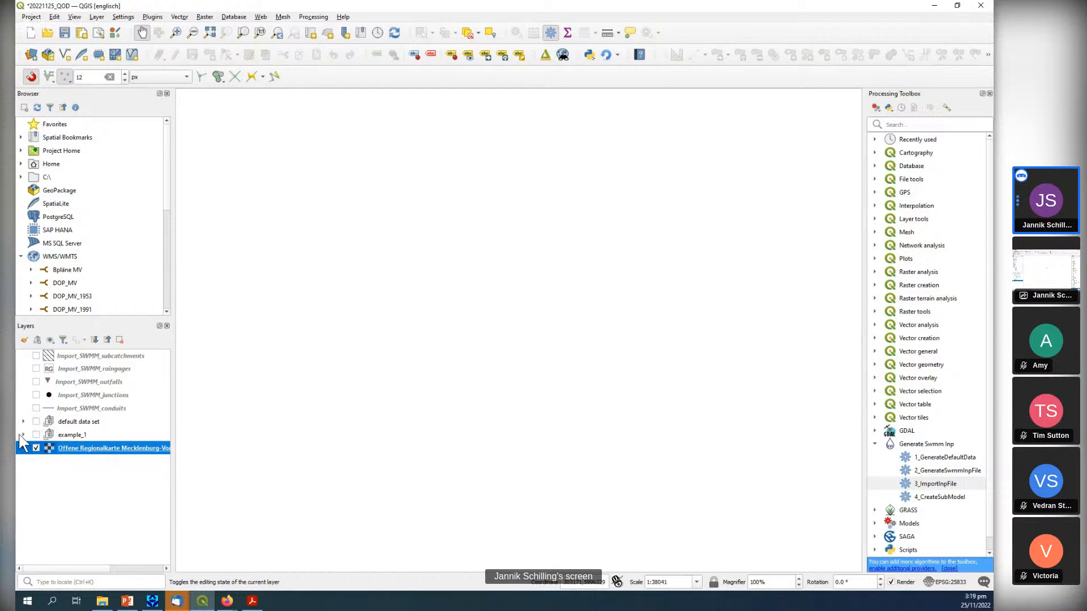
Expand and show the example_1 group, and select its QOD_SWMM_Raingages layer.
left_click(23, 434)
left_click(36, 435)
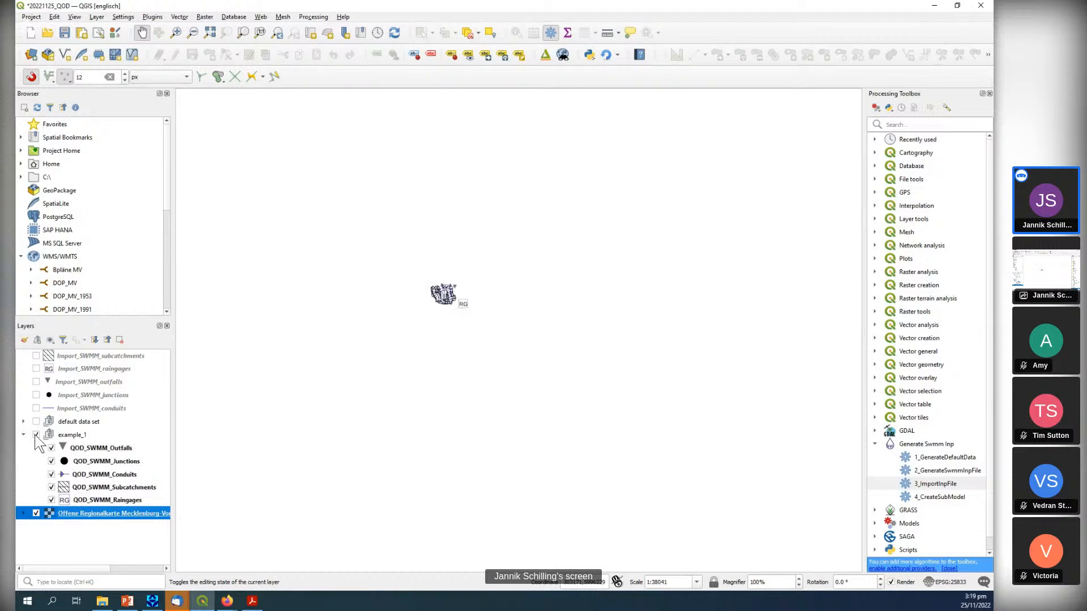
scroll(470, 288, "up", 2)
scroll(460, 263, "up", 1)
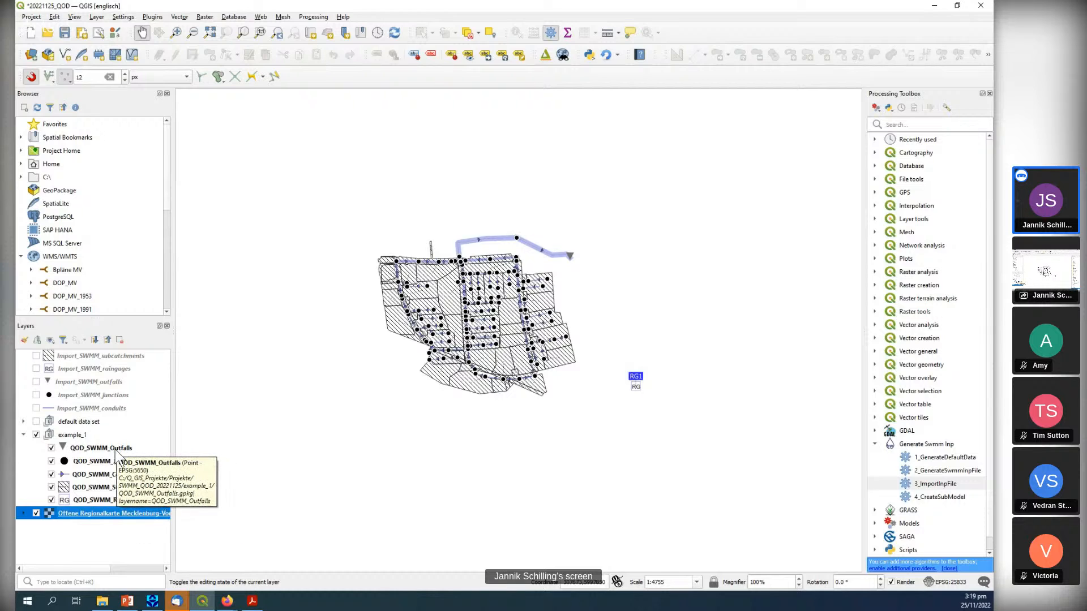
left_click(107, 500)
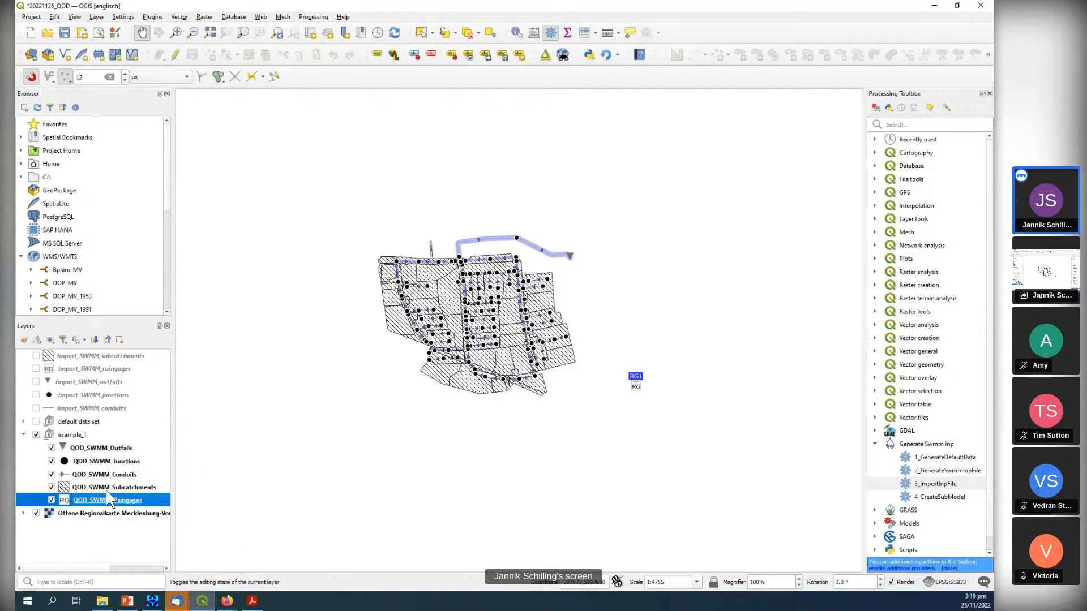
Select the junction near the upper end of the eastern main conduit in the QOD_SWMM_Junctions layer.
key("Up")
key("Up")
key("Up")
key("Up")
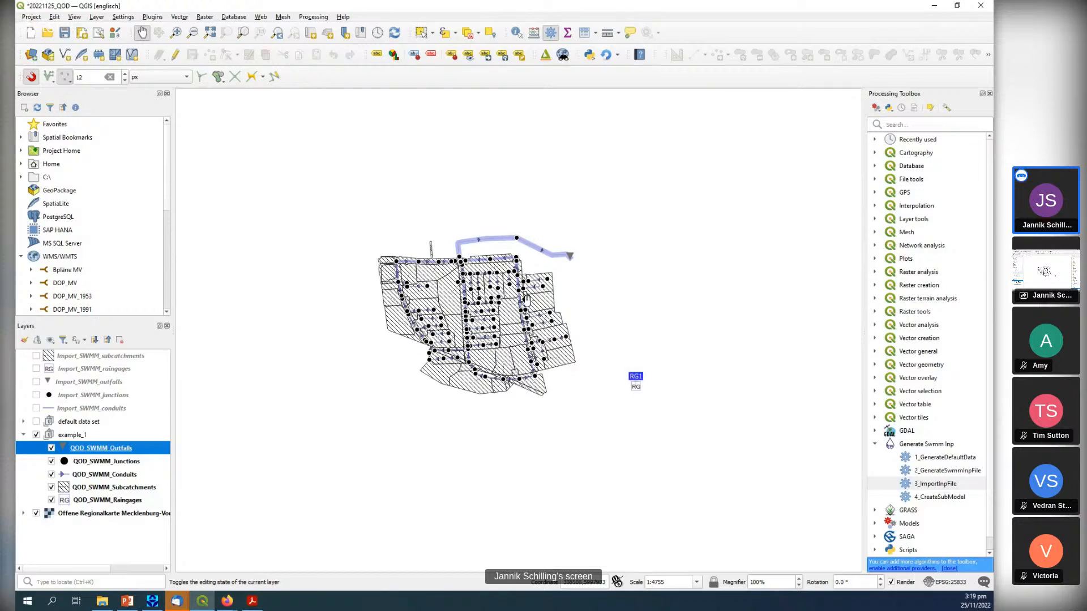
scroll(527, 297, "up", 1)
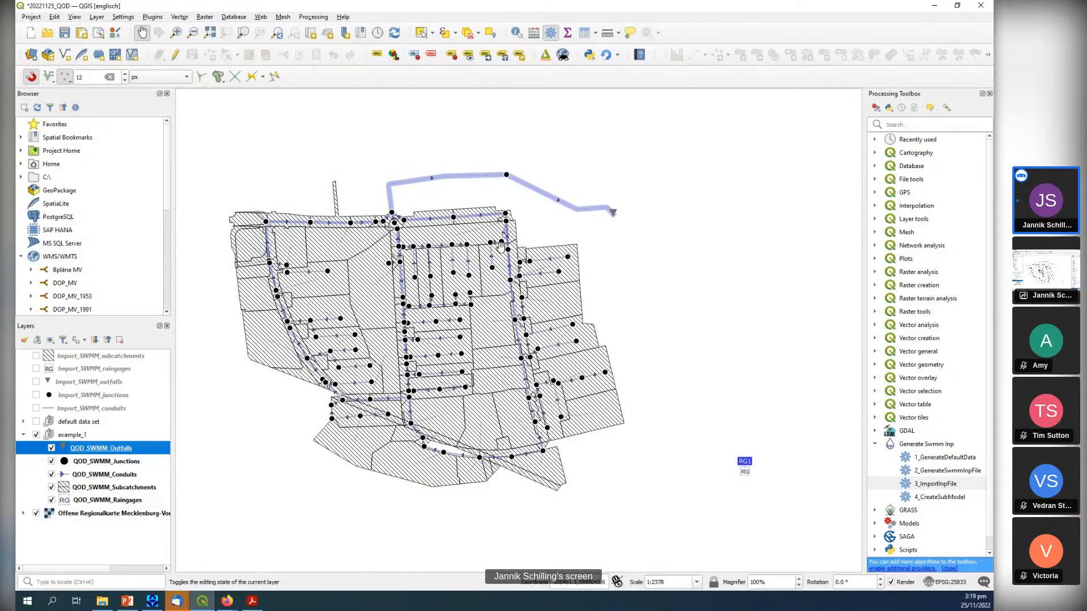
scroll(520, 254, "up", 1)
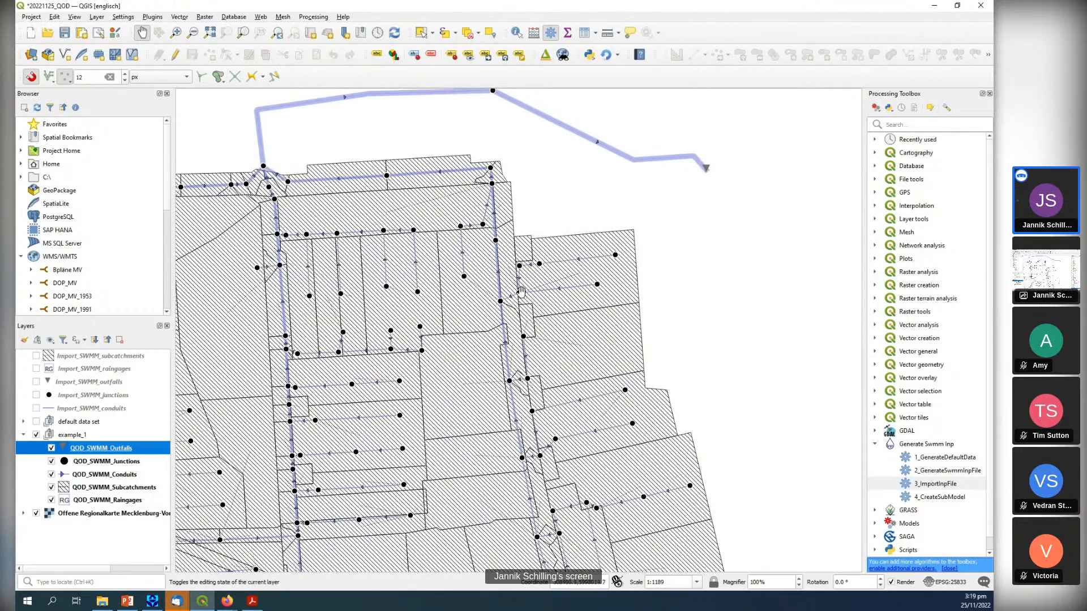
left_click(420, 32)
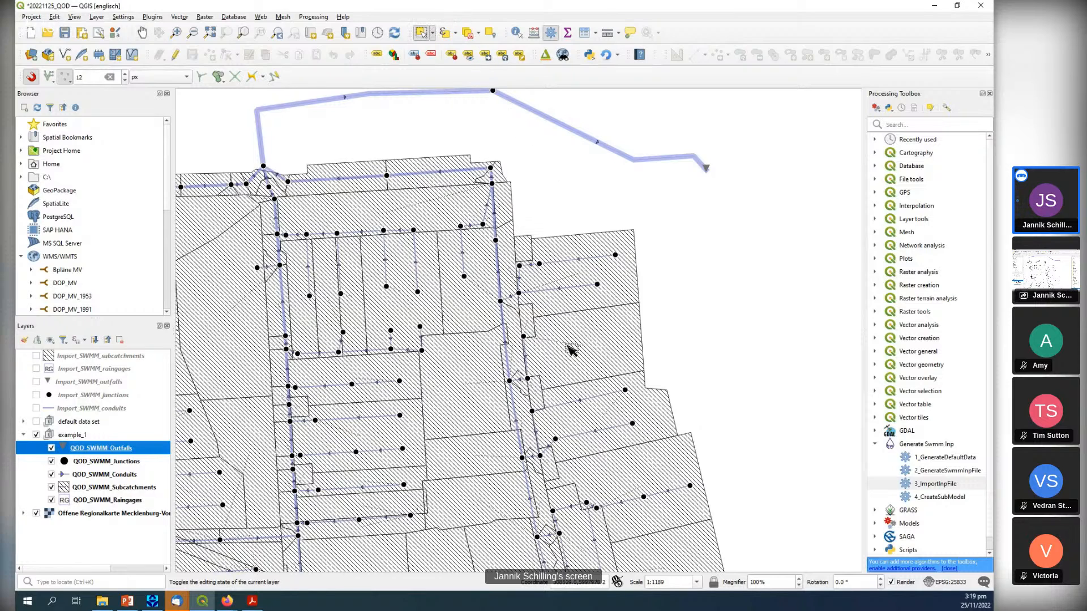
left_click(499, 239)
left_click(94, 464)
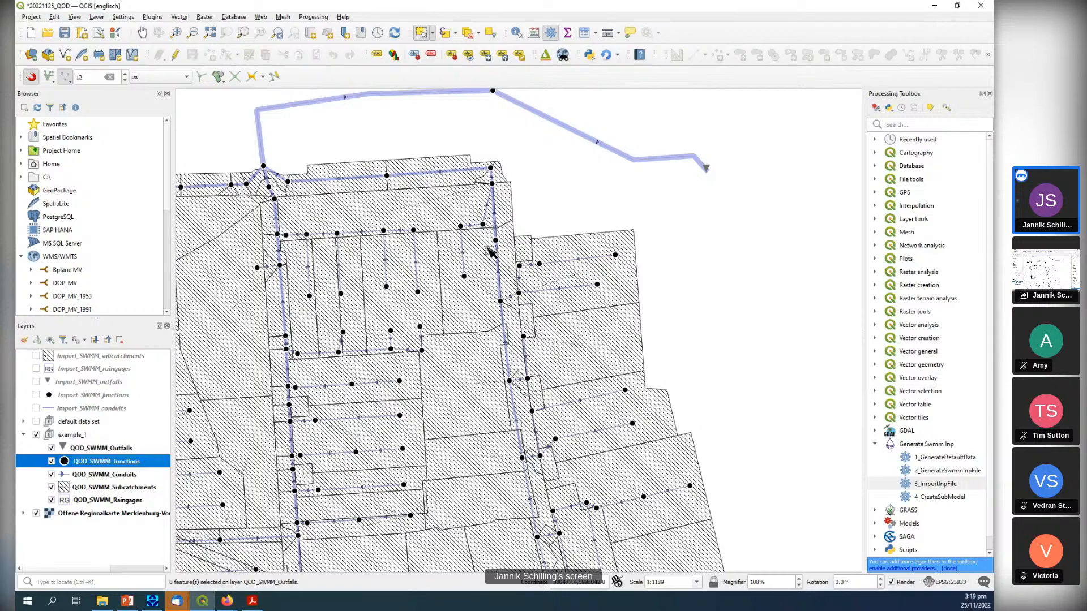
left_click(513, 235)
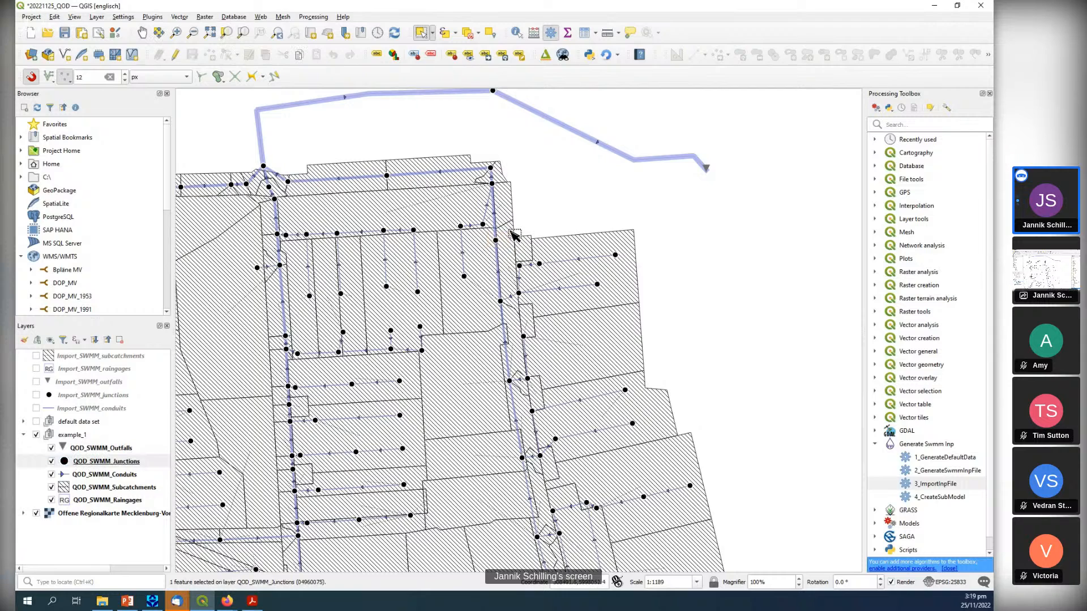
Start the 4_CreateSubModel tool with QOD_SWMM_Junctions, QOD_SWMM_Conduits and QOD_SWMM_Subcatchments as the junctions, conduits and subcatchments layers.
left_click(935, 499)
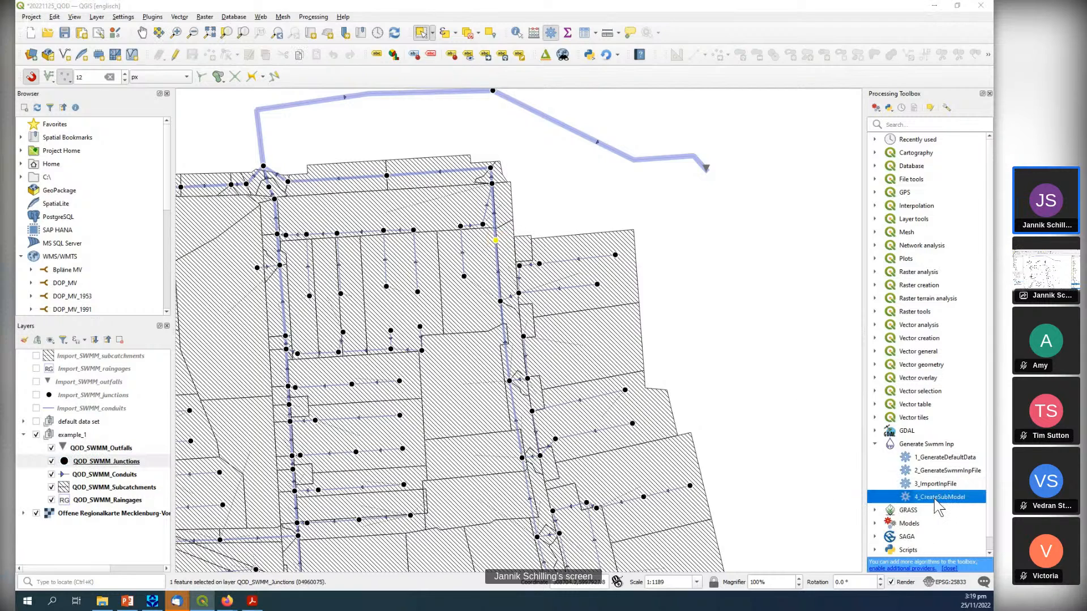
double_click(937, 501)
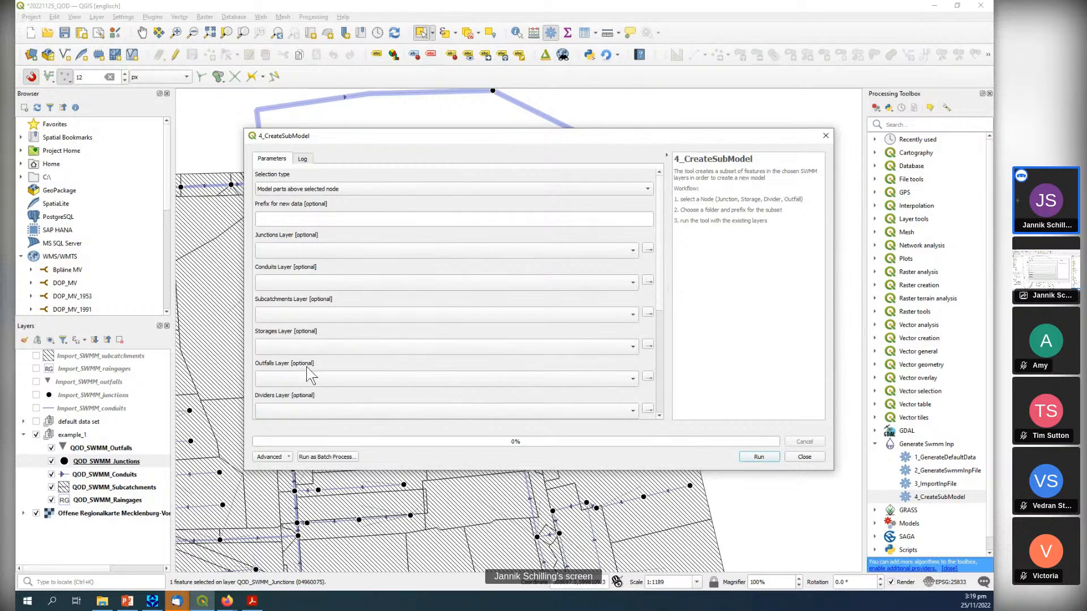
left_click(299, 255)
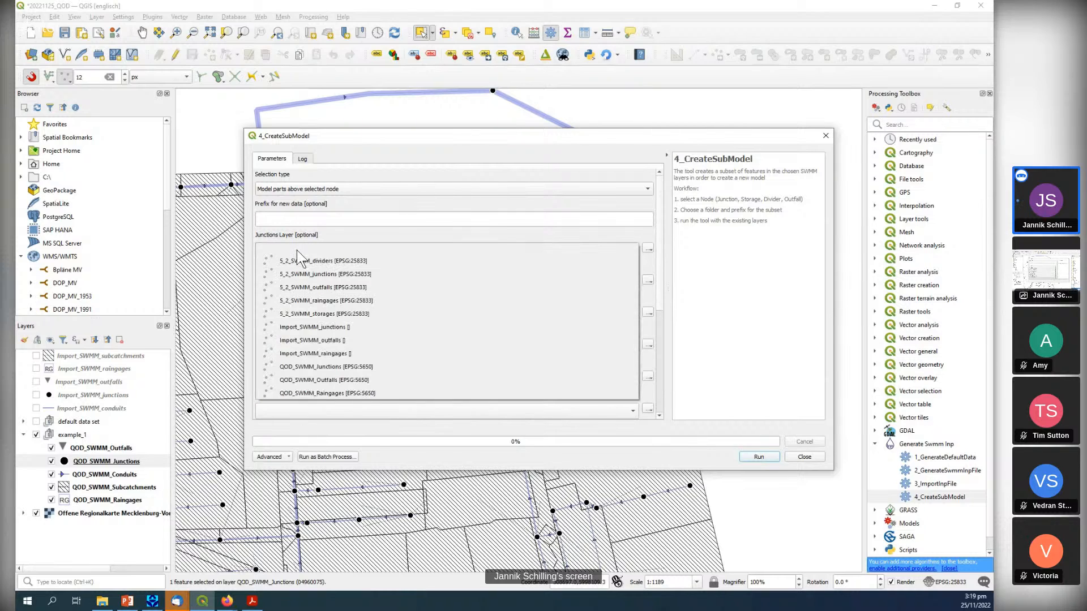
left_click(331, 367)
left_click(283, 286)
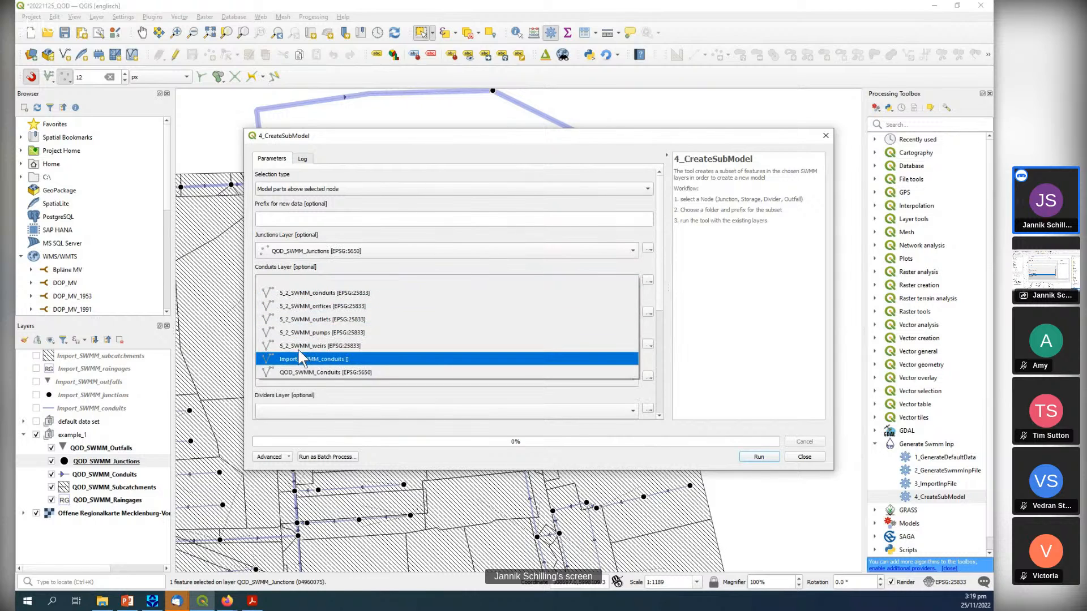
left_click(305, 372)
left_click(286, 313)
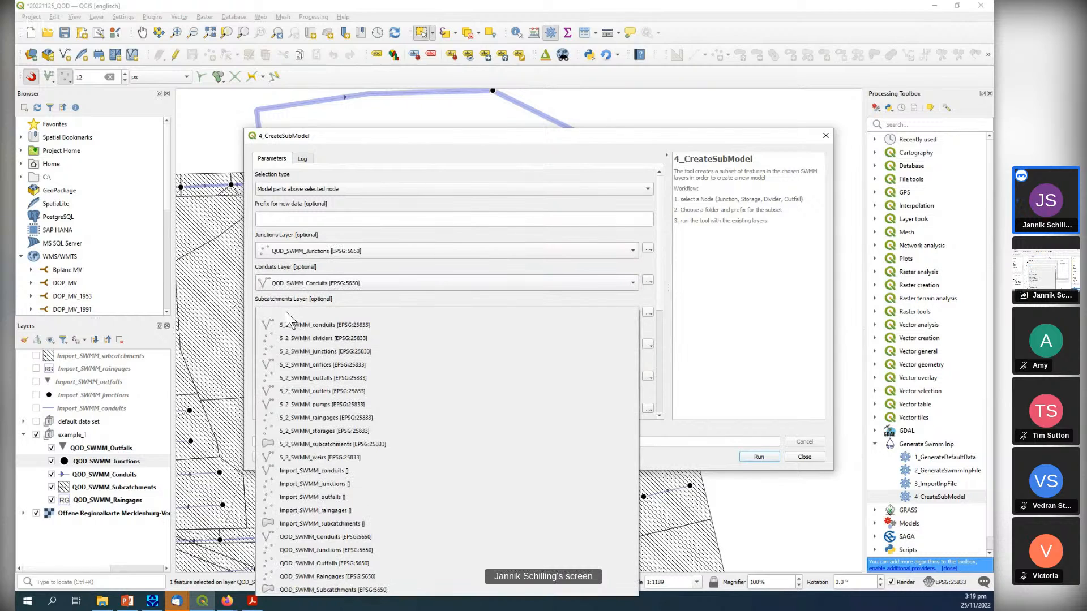
left_click(321, 591)
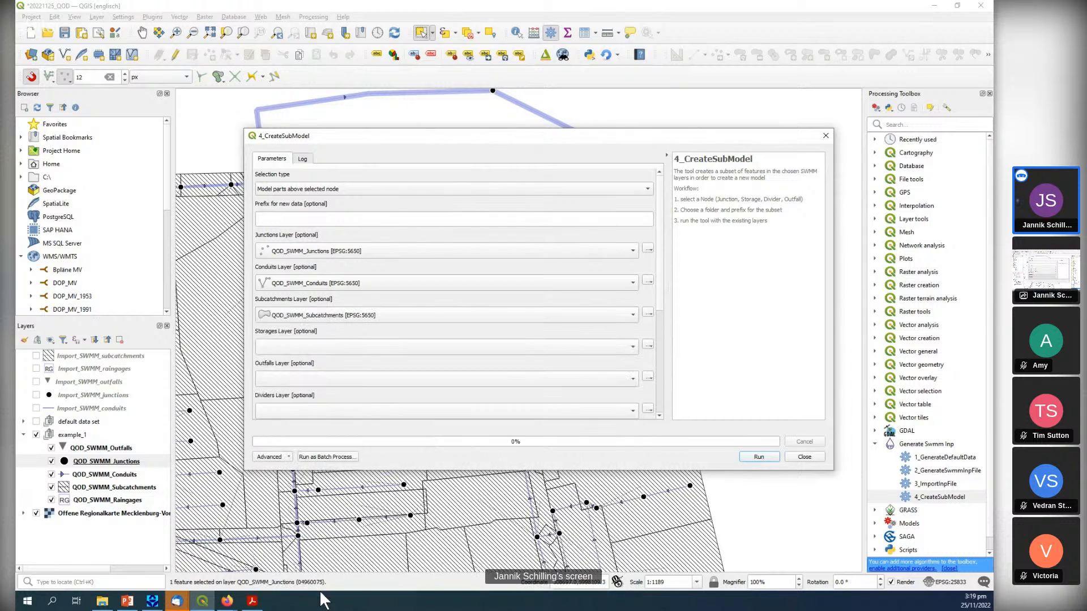
Set QOD_SWMM_Outfalls as the outfalls layer and QOD_SWMM_Raingages as the rain gages layer of the submodel.
left_click(294, 379)
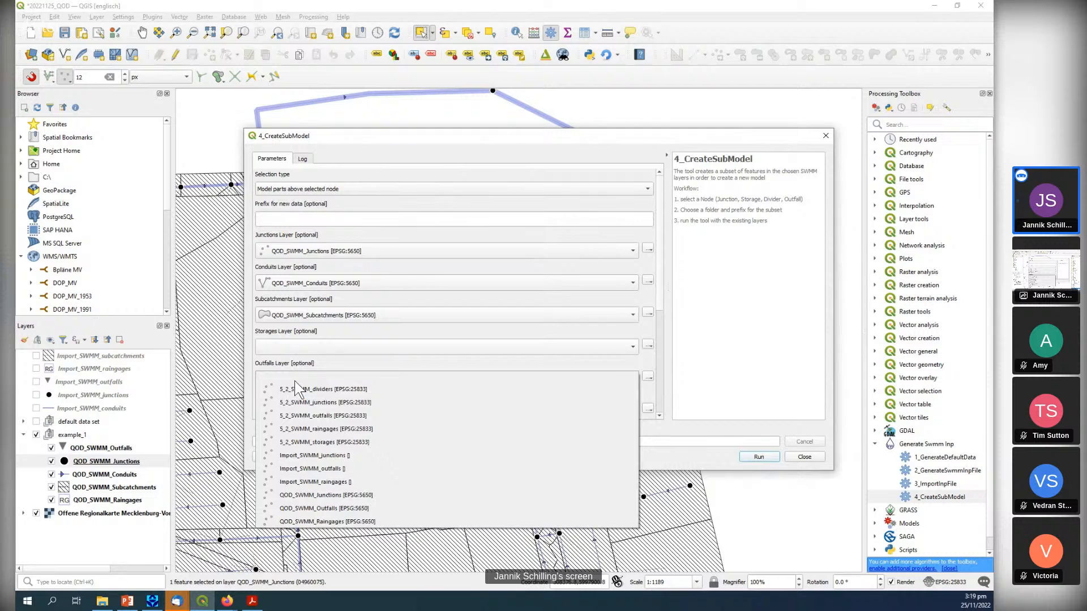
left_click(326, 509)
left_click_drag(659, 298, 667, 402)
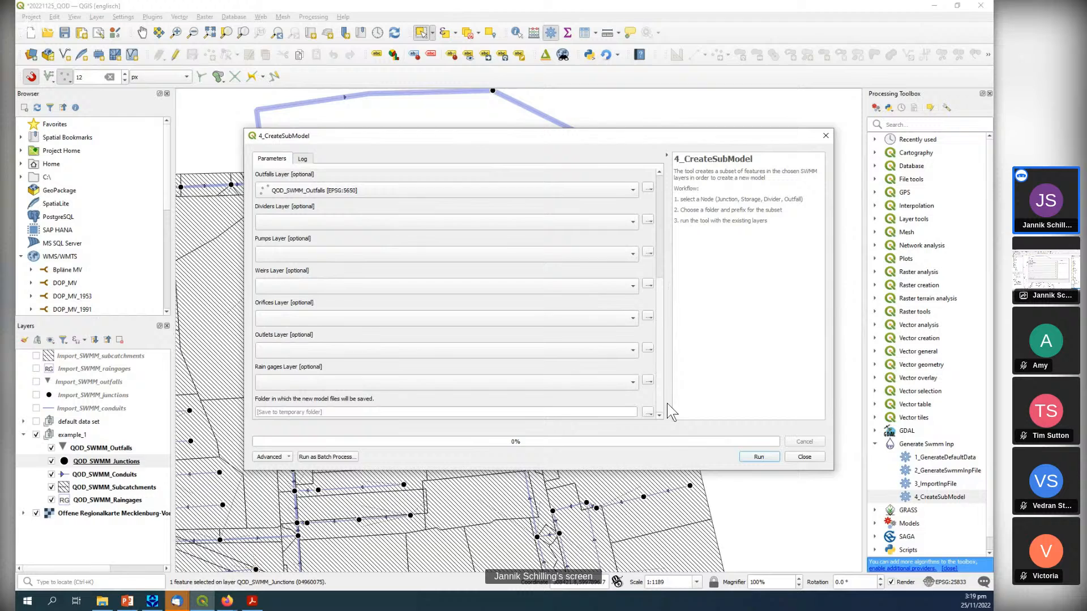
left_click(324, 382)
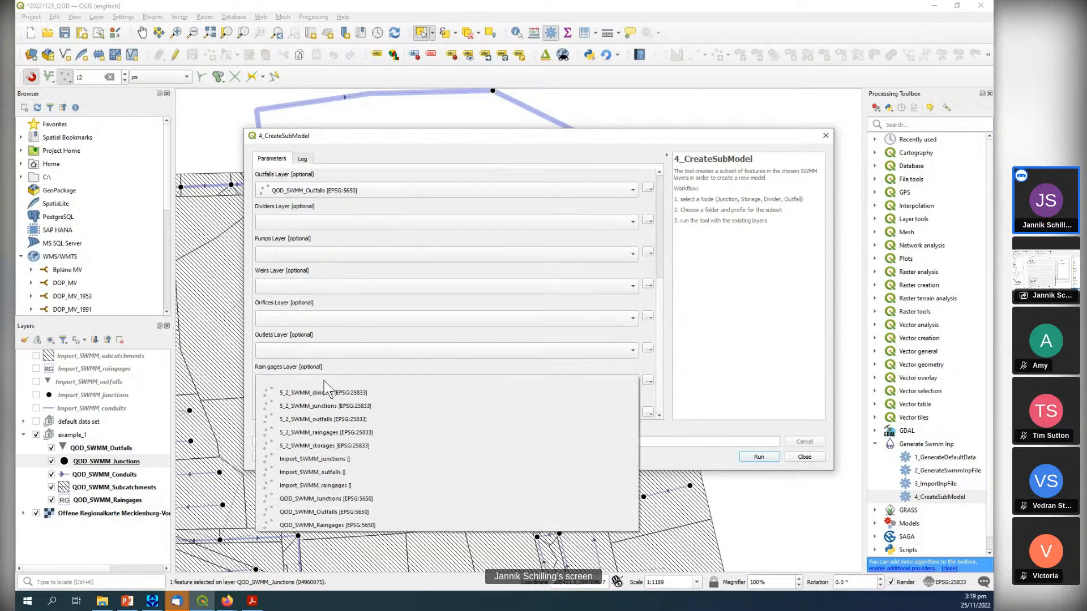
left_click(337, 525)
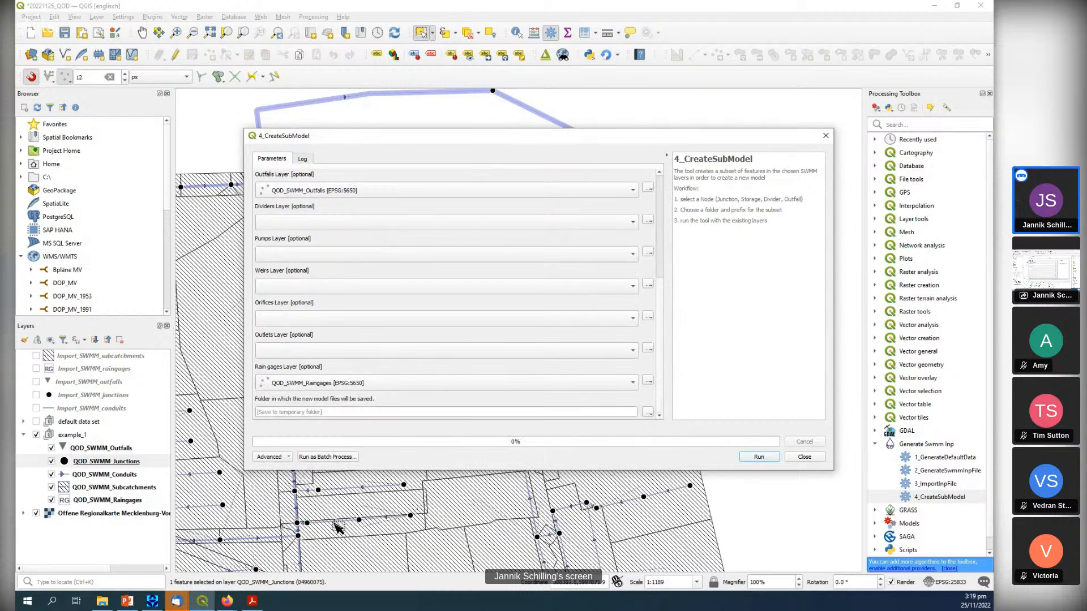
Choose the submodel_1 folder in SWMM_QOD_20221125 for the new model files, run the submodel tool and close its dialog.
left_click(648, 412)
left_click(669, 435)
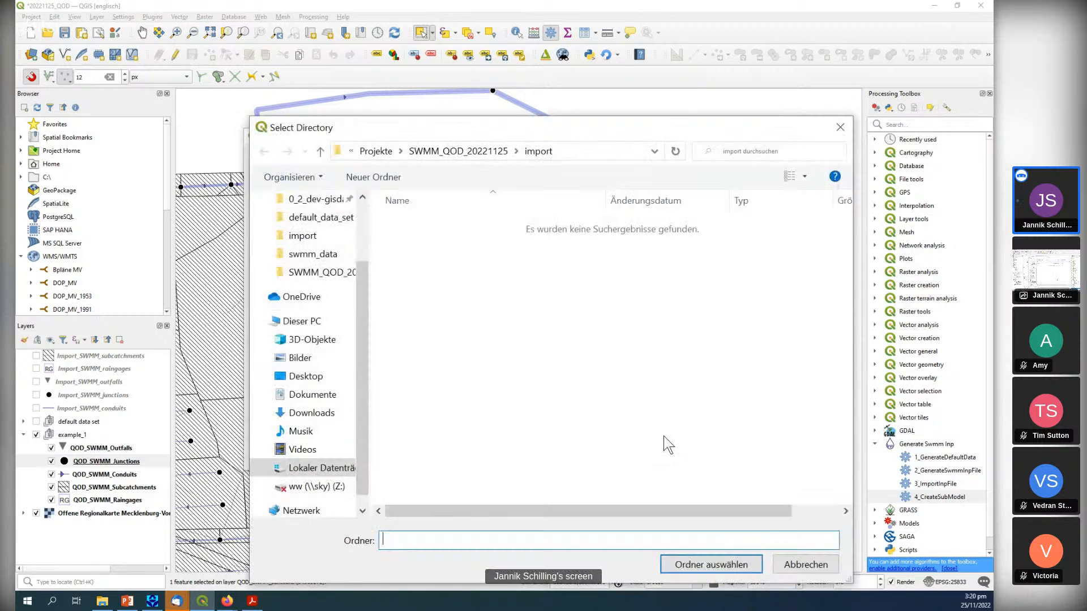
left_click(458, 151)
double_click(441, 273)
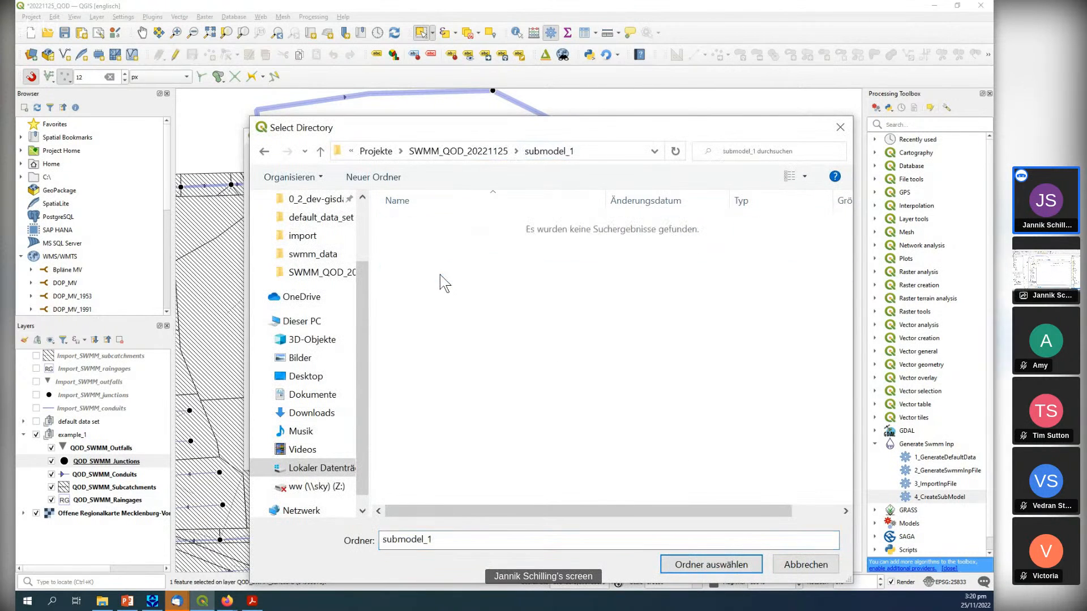
left_click(691, 563)
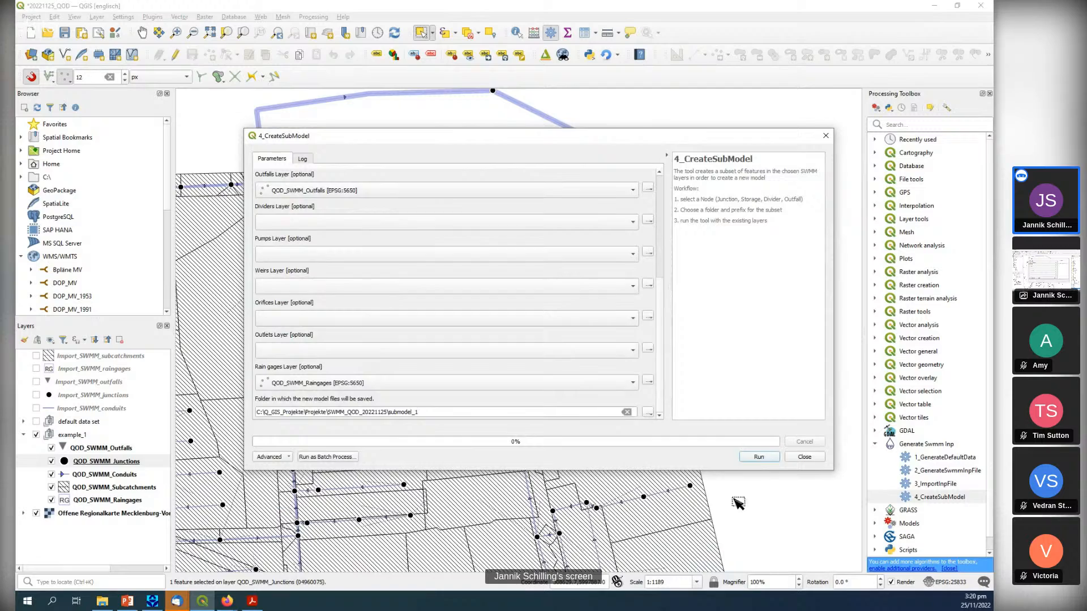
left_click(753, 459)
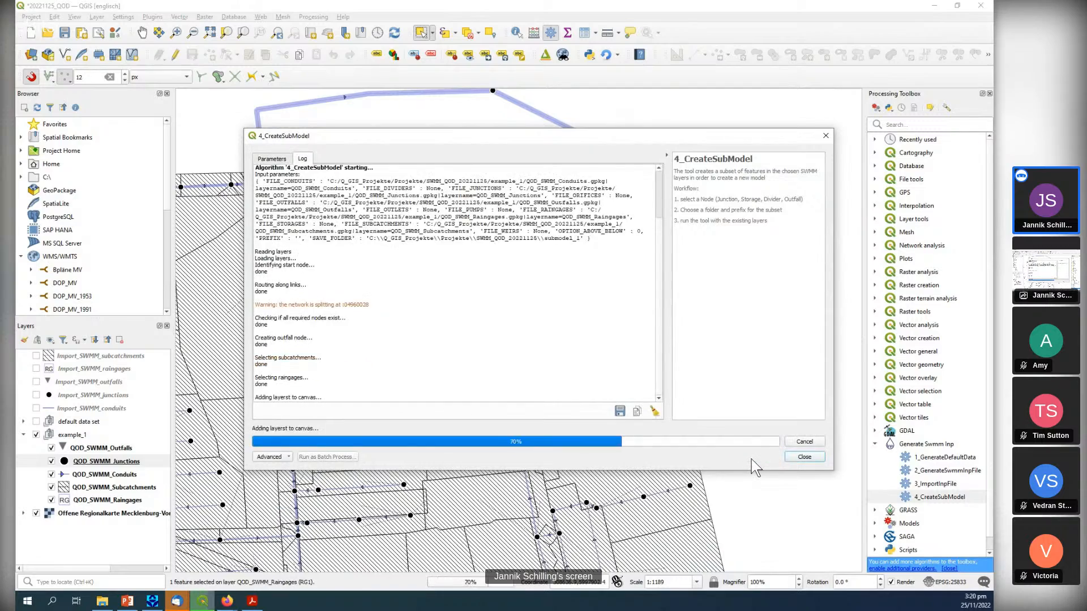
left_click(824, 136)
Hide the QOD_SWMM outfalls, junctions, conduits, subcatchments and raingages layers to inspect only the Subset_SWMM layers on the map.
scroll(333, 187, "down", 1)
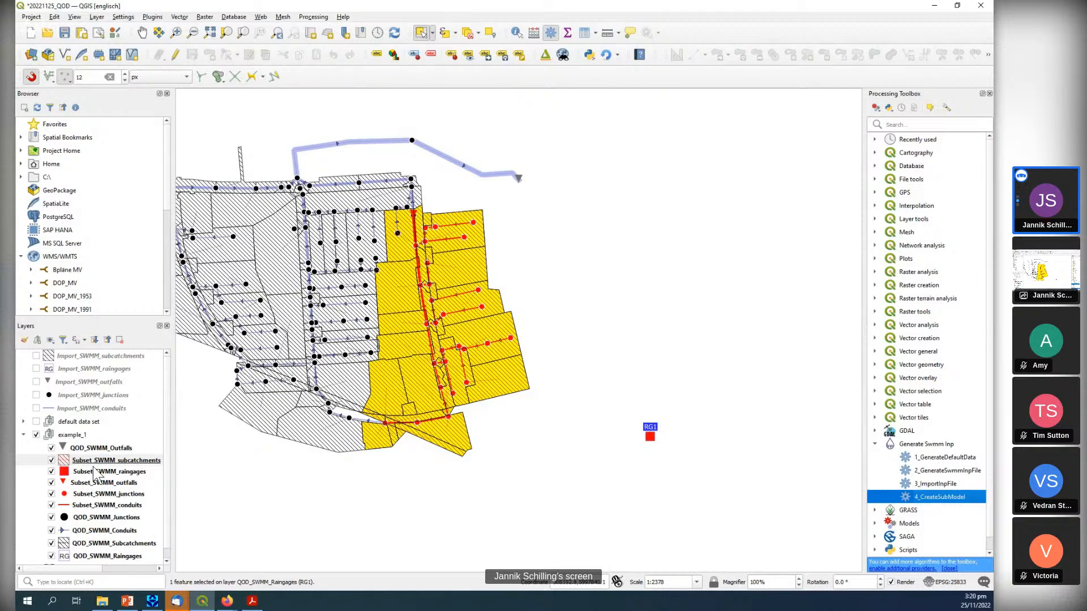
left_click(60, 459)
left_click(50, 448)
scroll(71, 512, "down", 1)
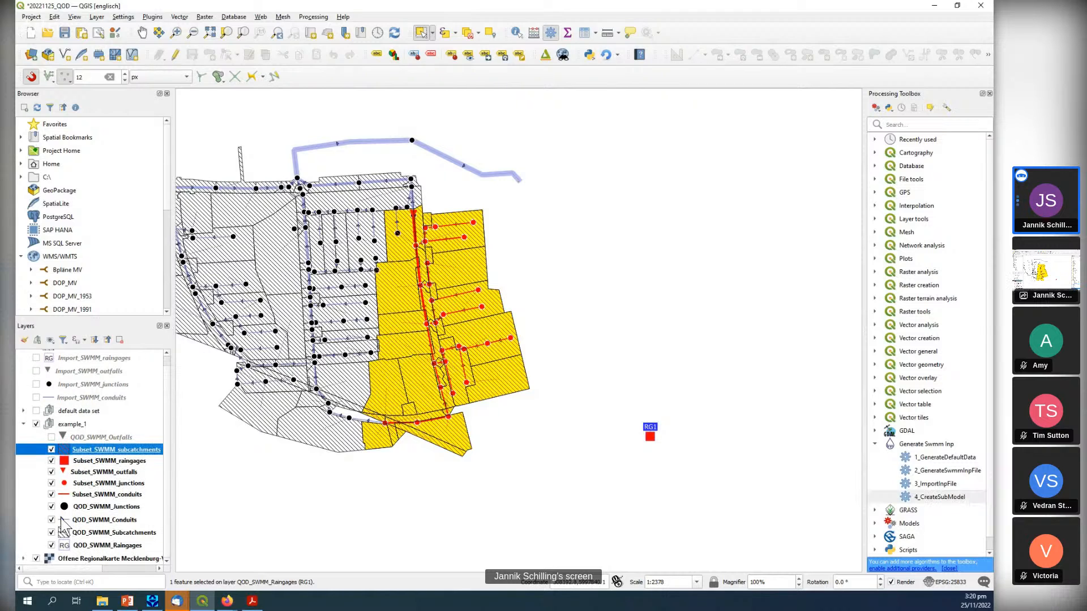
left_click(51, 506)
left_click(51, 520)
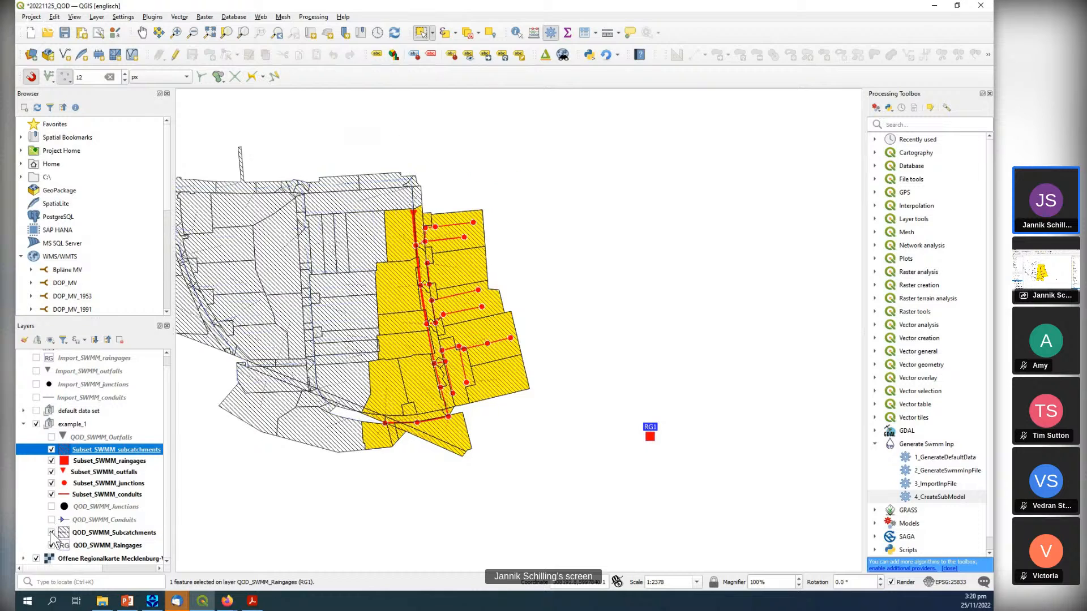
left_click(51, 533)
left_click(50, 545)
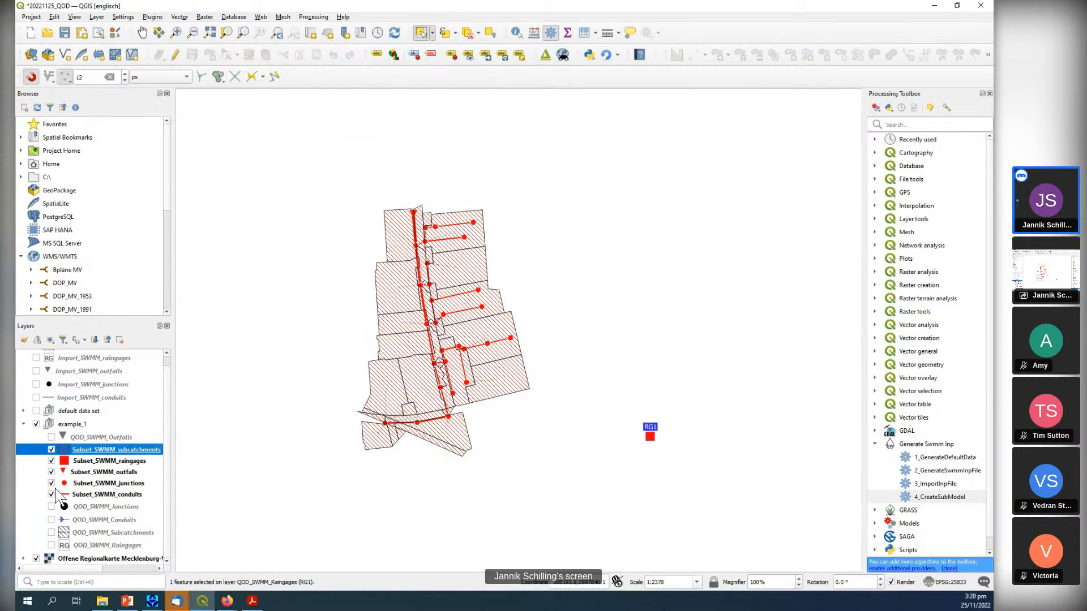
scroll(427, 211, "up", 1)
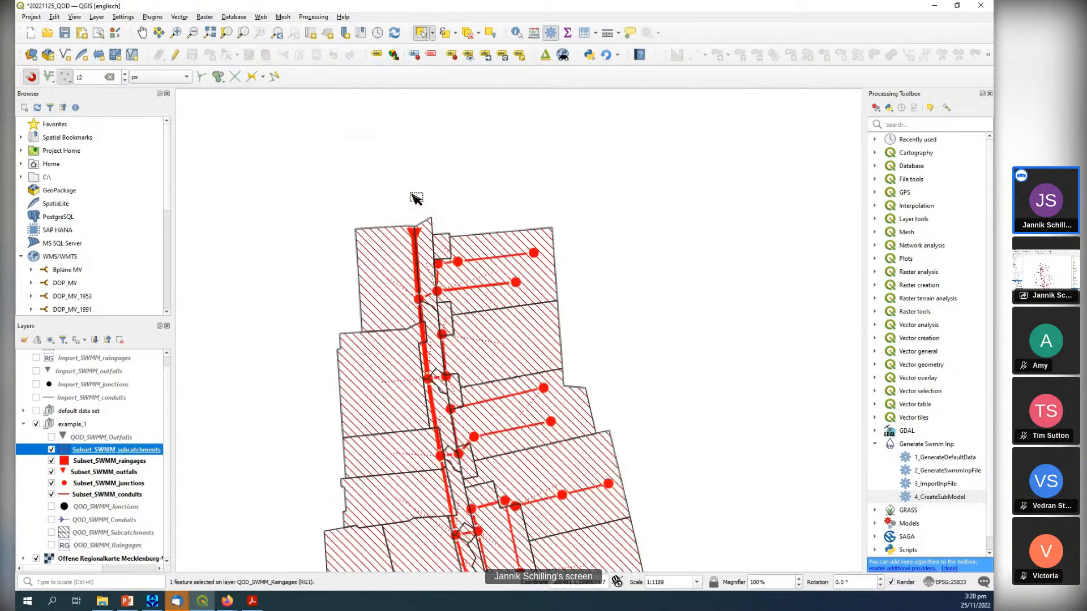
left_click_drag(543, 415, 547, 301)
scroll(547, 302, "down", 1)
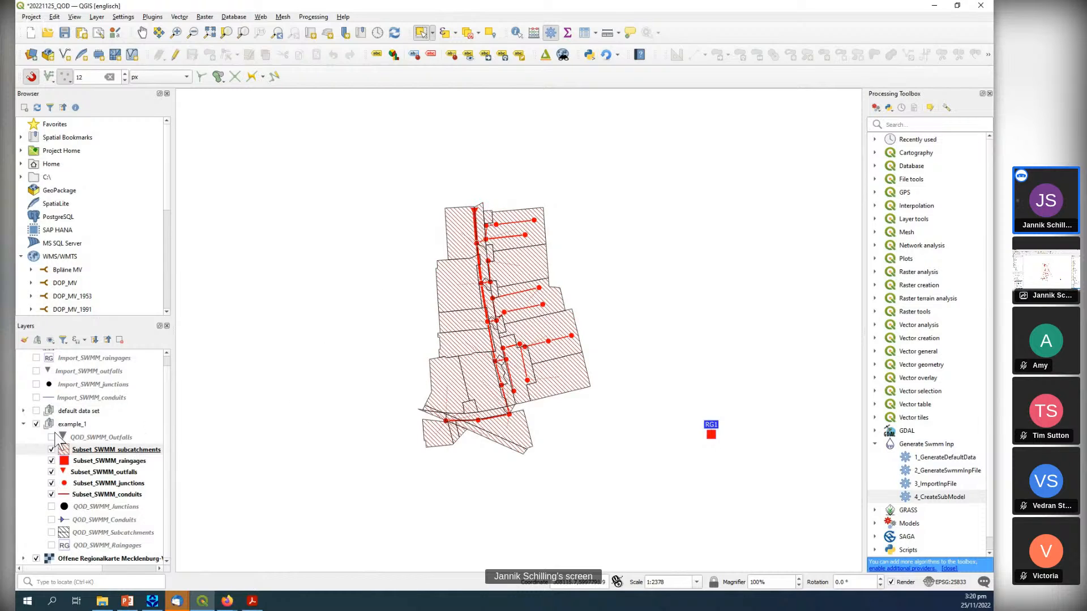
Show the Import_SWMM subcatchments, raingages, outfalls, junctions and conduits layers.
scroll(55, 375, "up", 1)
left_click(36, 356)
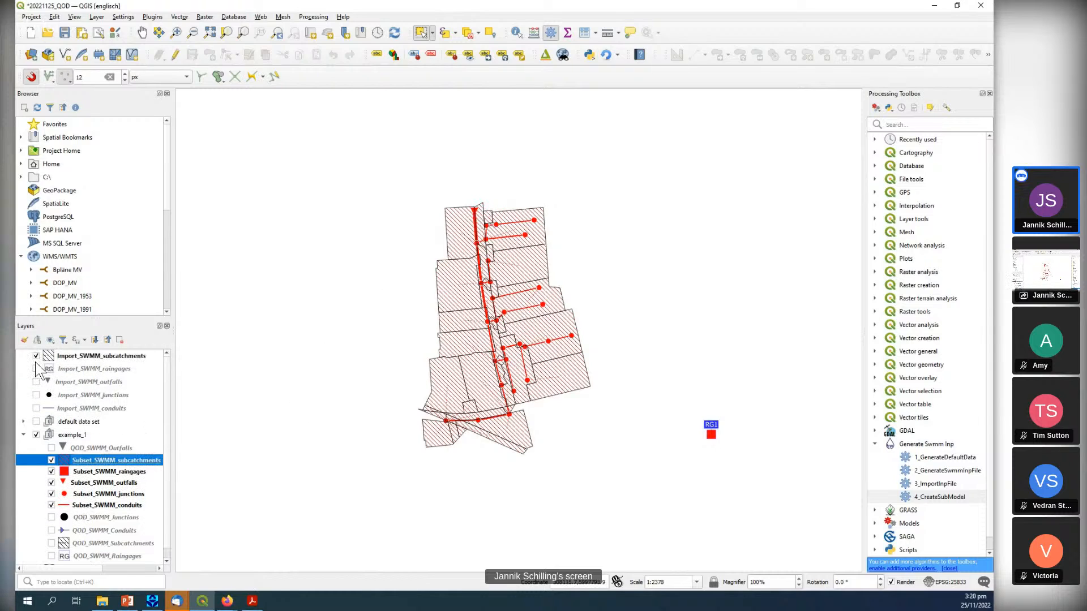
left_click(36, 369)
left_click(37, 382)
left_click(36, 395)
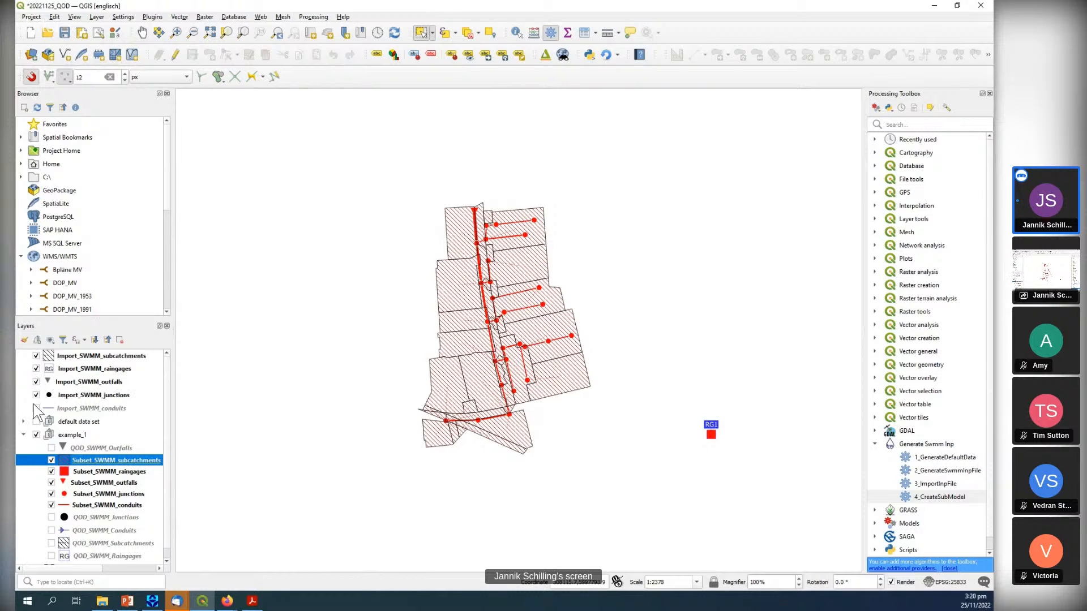
left_click(36, 408)
scroll(366, 362, "down", 1)
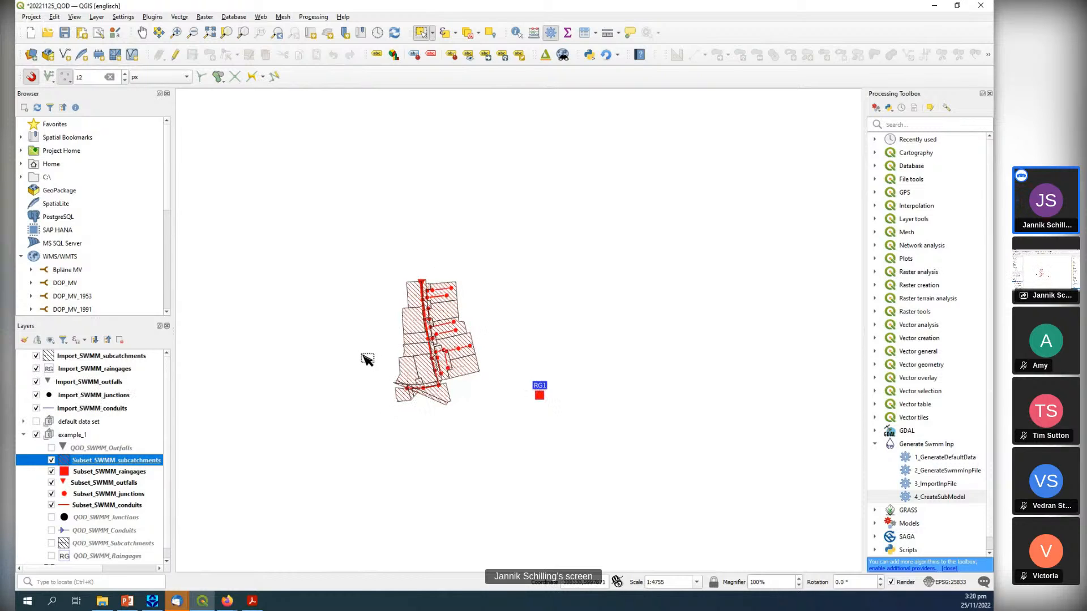
left_click_drag(483, 391, 453, 336)
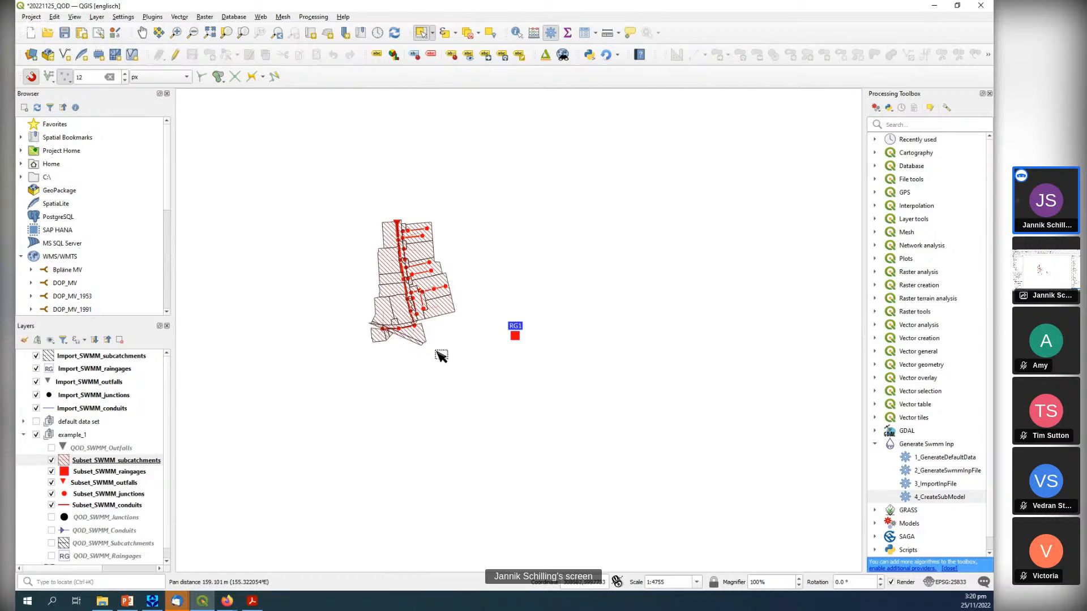
Move the five Subset_SWMM layers out of the example_1 group to directly below the Import_SWMM_conduits layer.
scroll(117, 500, "down", 1)
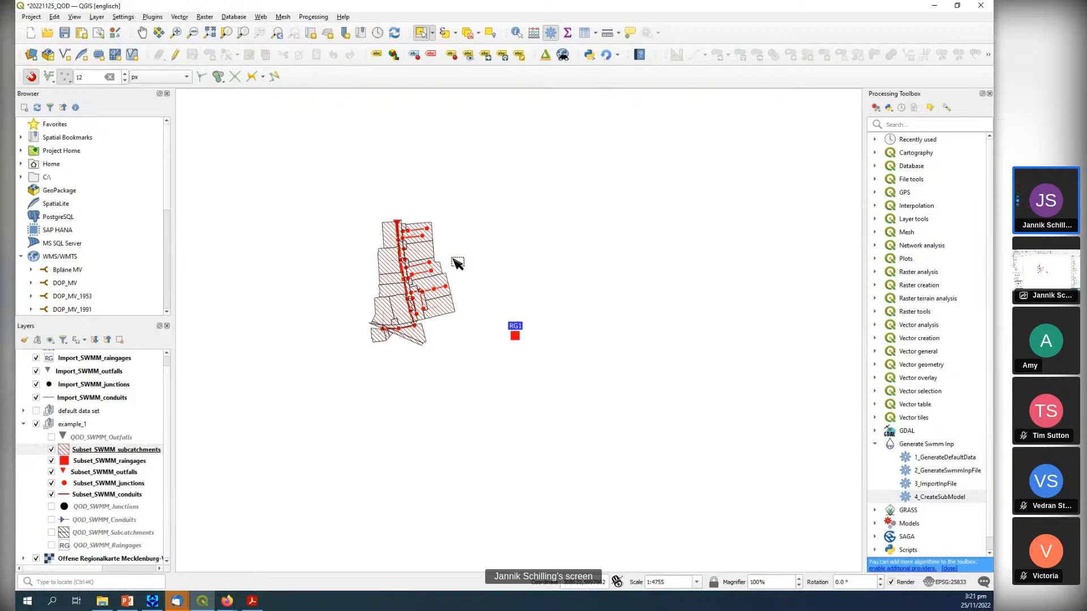
left_click(107, 493, "shift")
left_click(100, 451)
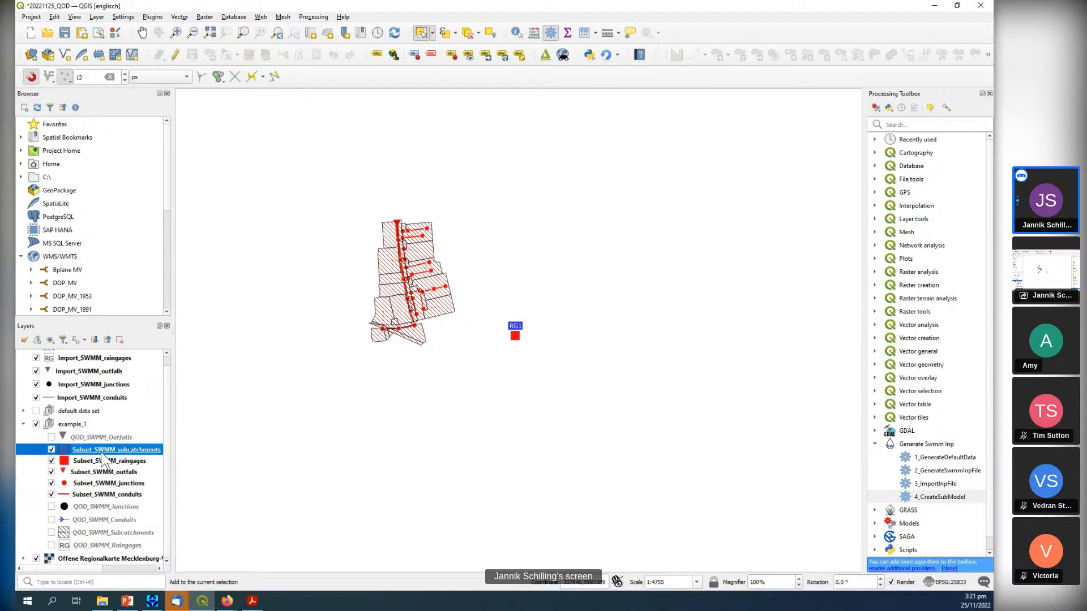
left_click(107, 494, "shift")
left_click_drag(92, 452, 101, 403)
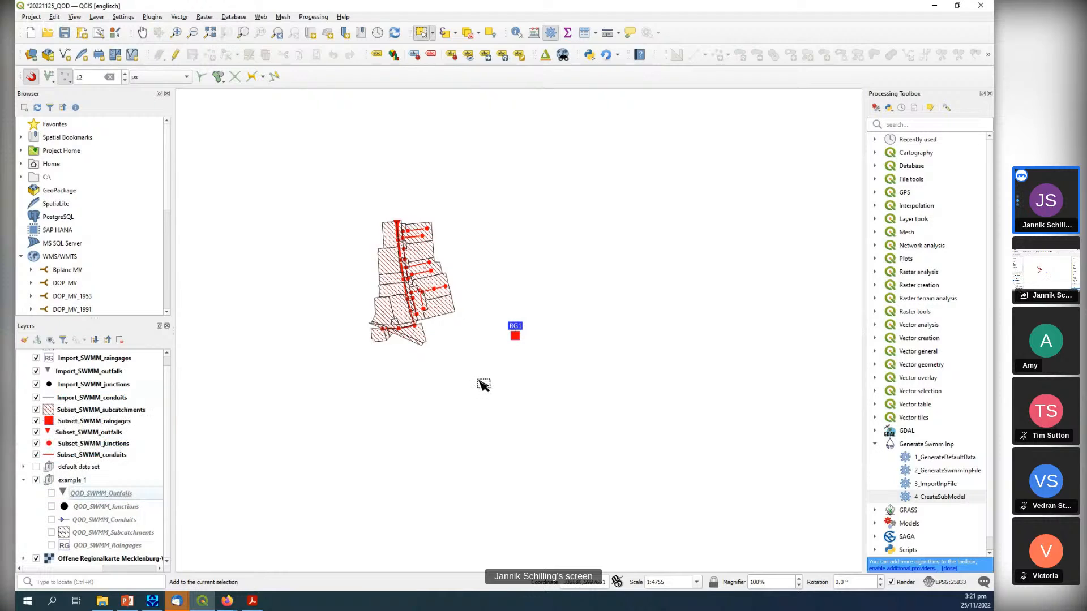
Hide the Import_SWMM layers so that only the Subset_SWMM layers are displayed.
left_click(34, 396)
left_click(36, 384)
left_click(36, 371)
left_click(39, 358)
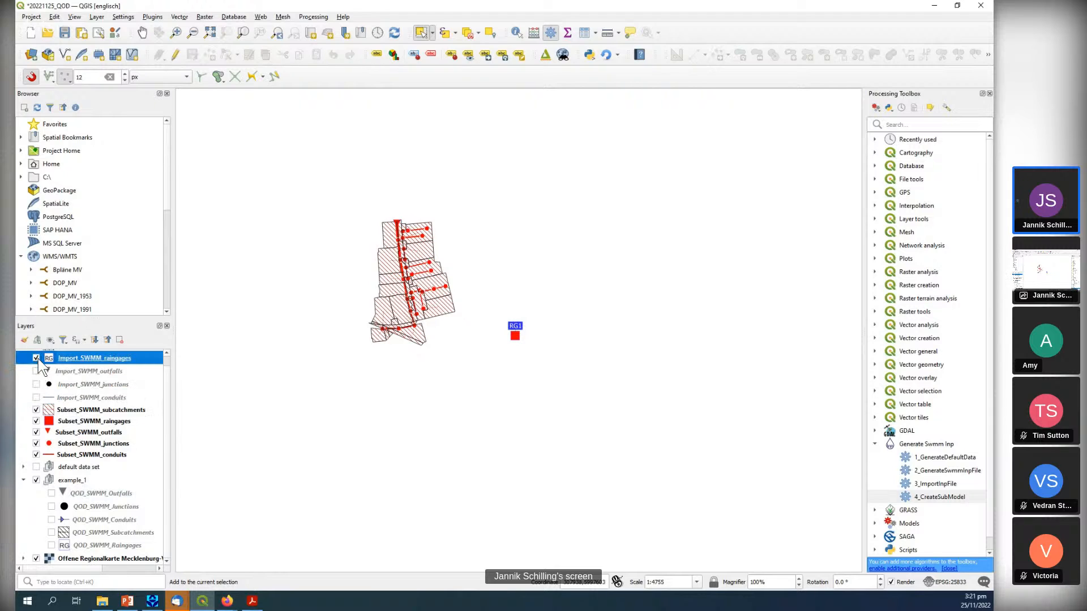
left_click(38, 358)
scroll(41, 357, "up", 1)
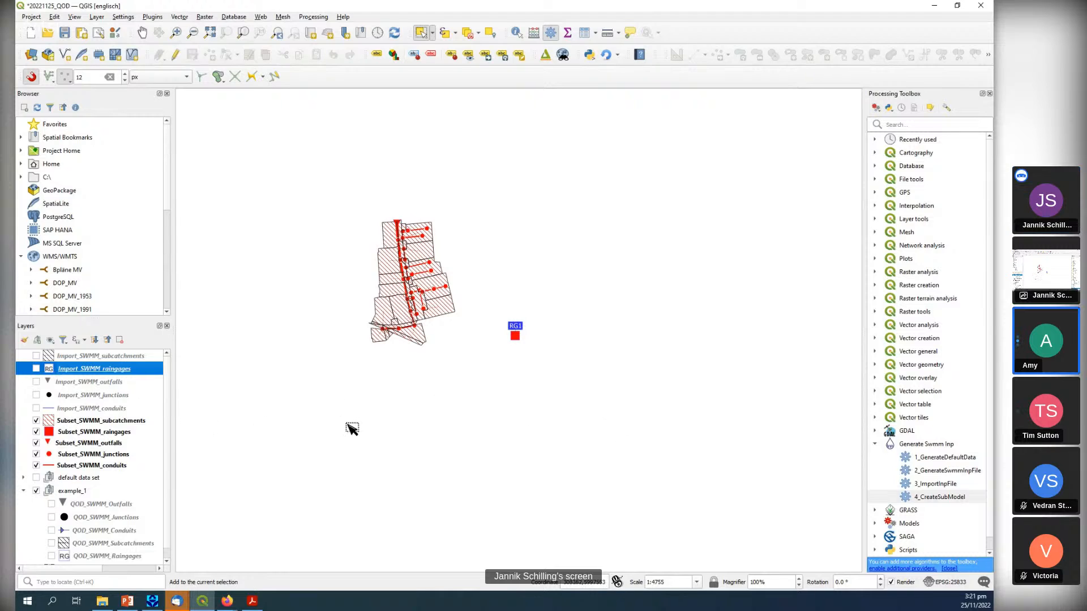
Show the default data set group on the map beside the Subset_SWMM layers.
left_click(36, 478)
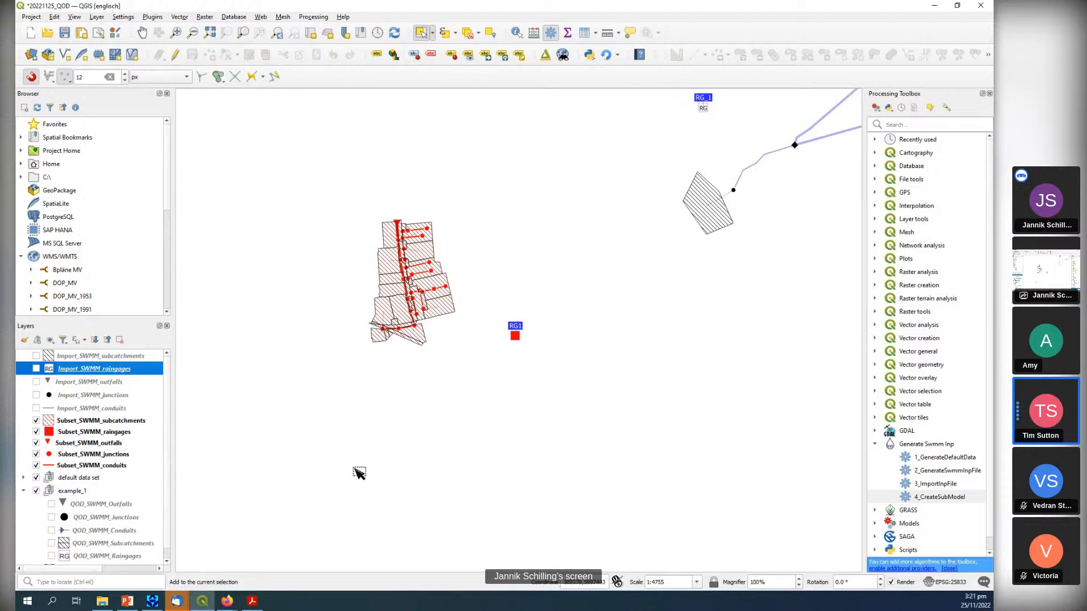
scroll(294, 444, "down", 1)
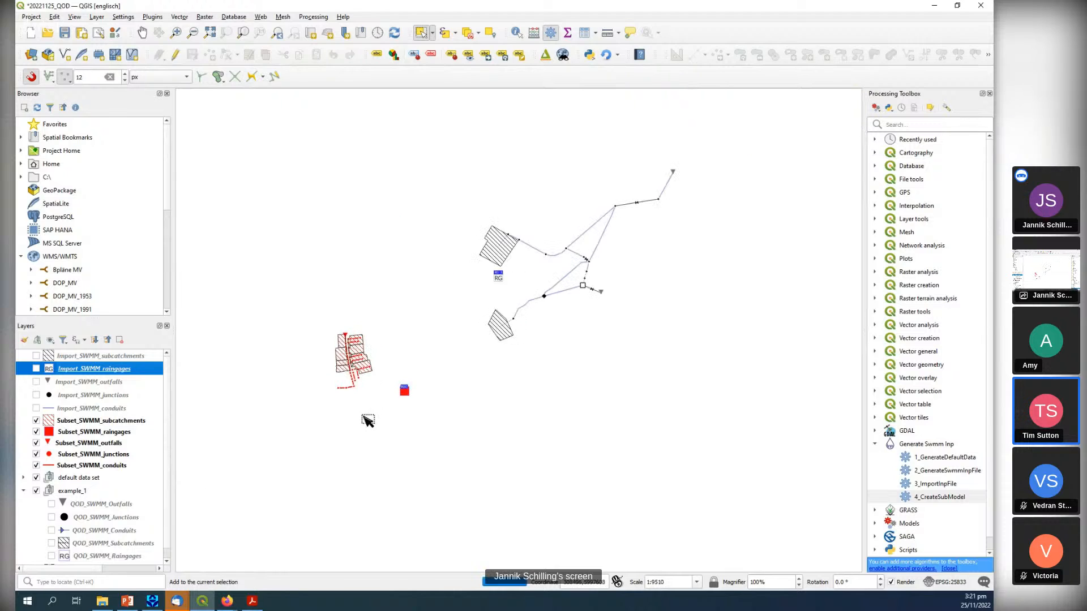
left_click_drag(600, 309, 588, 346)
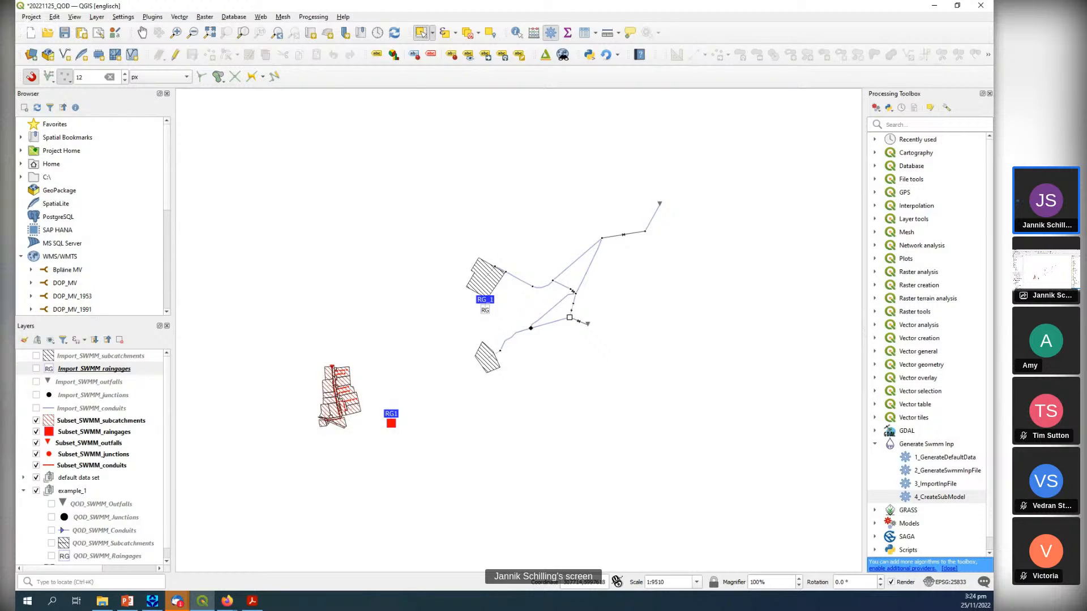
Try to identify a conduit of the default data set network, using the Import_SWMM_conduits layer and the QOD_SWMM_Conduits layer of example_1.
left_click(520, 35)
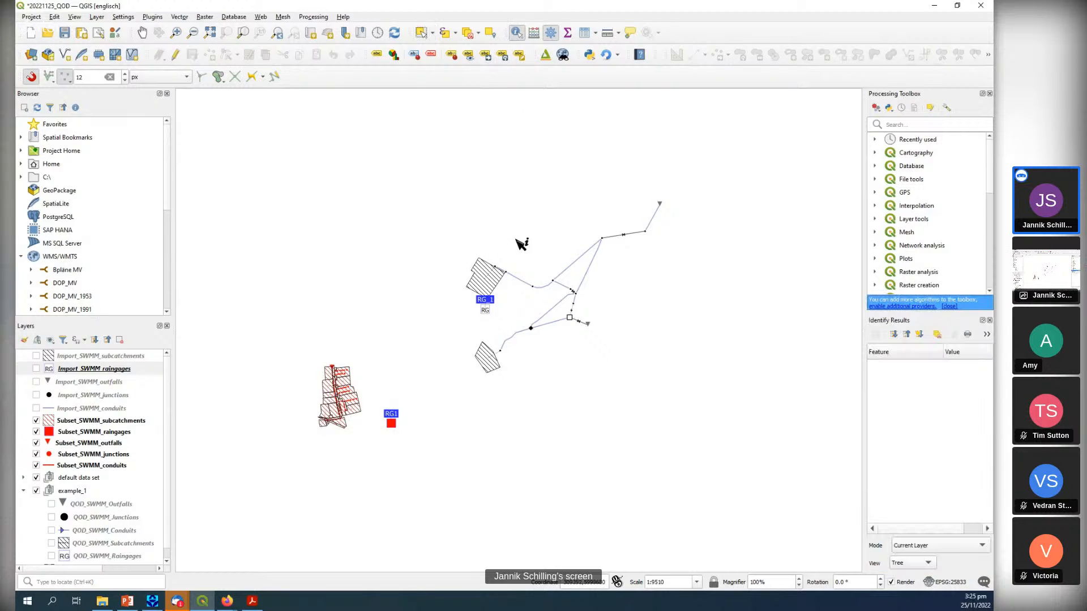
left_click(521, 283)
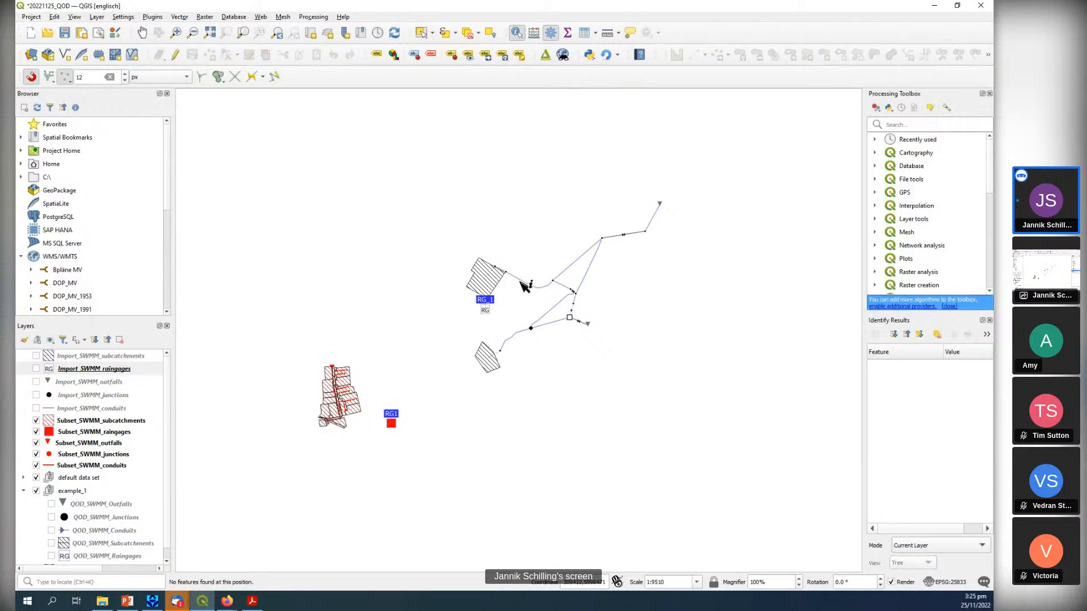
left_click(86, 409)
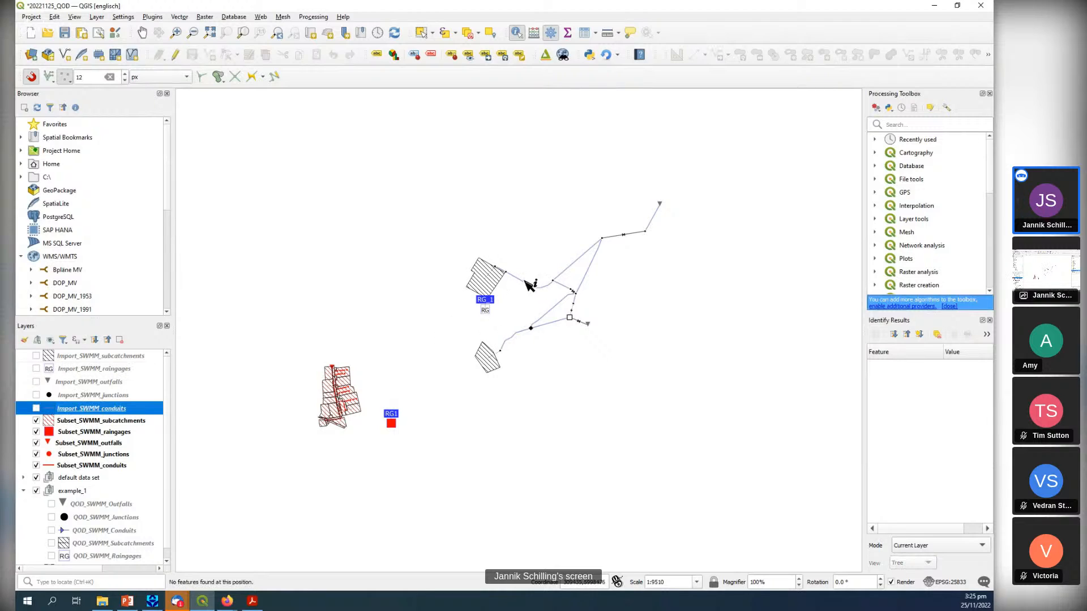
left_click(532, 285)
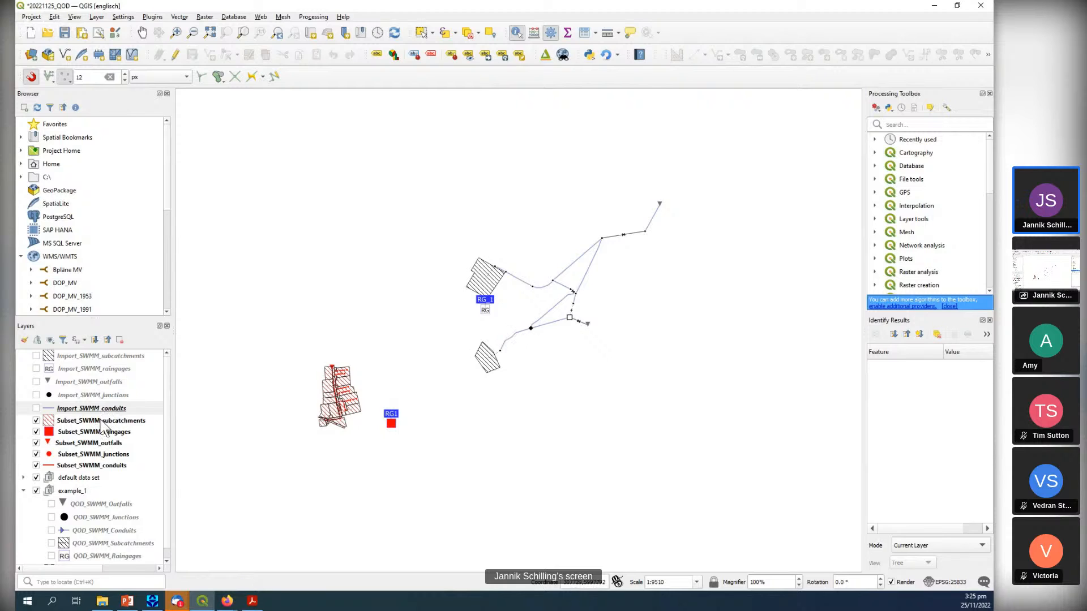
scroll(107, 425, "down", 1)
left_click(97, 518)
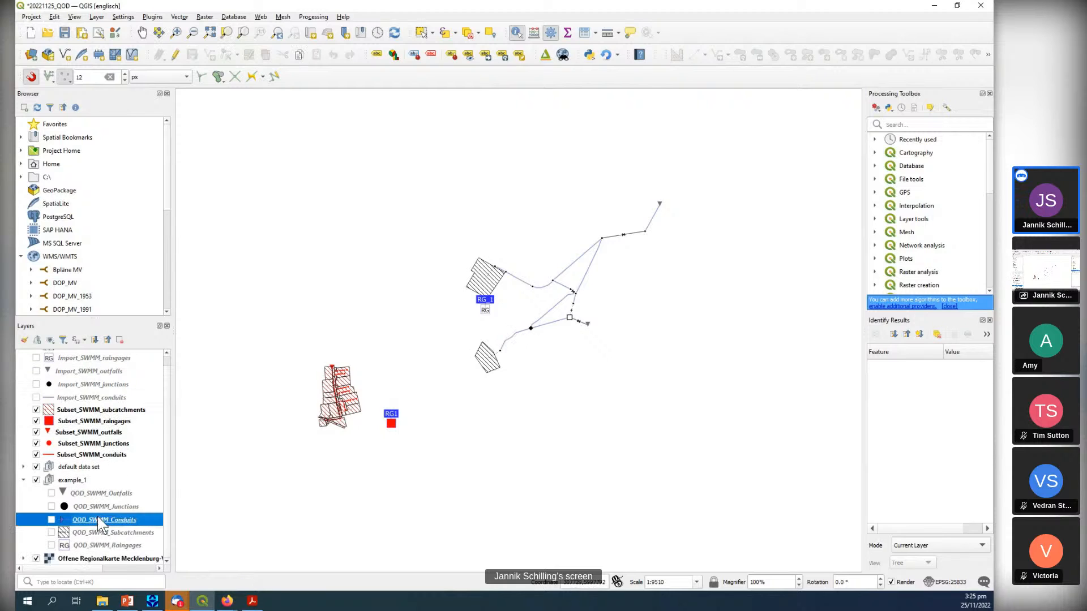
left_click(516, 342)
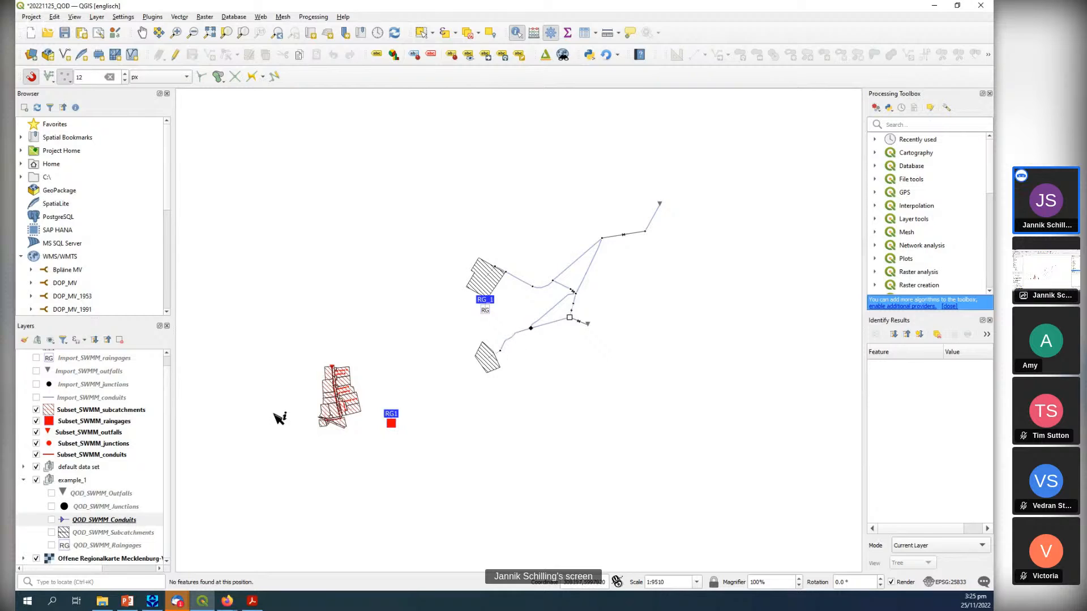
Show the QOD_SWMM_Conduits layer of example_1 and view the cross-section attributes of the conduit running just north of the network.
left_click(52, 519)
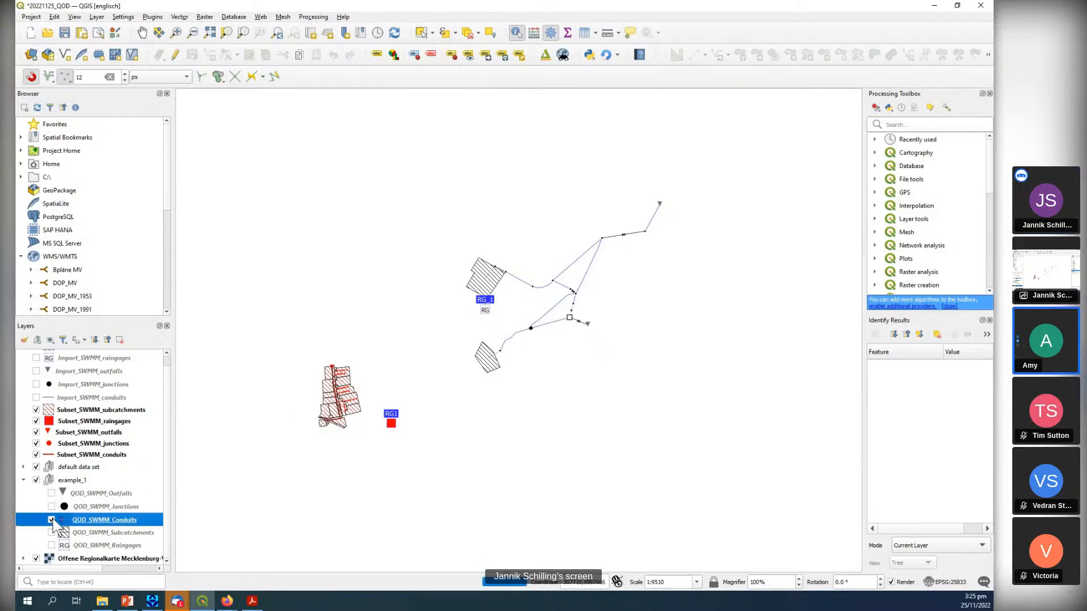
scroll(328, 346, "up", 1)
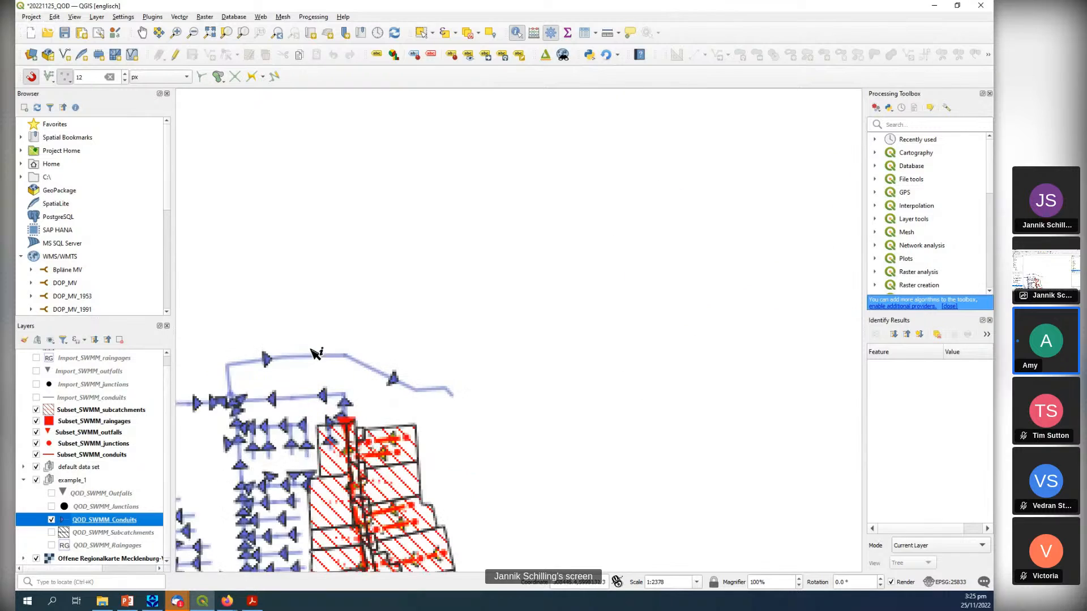
left_click(319, 357)
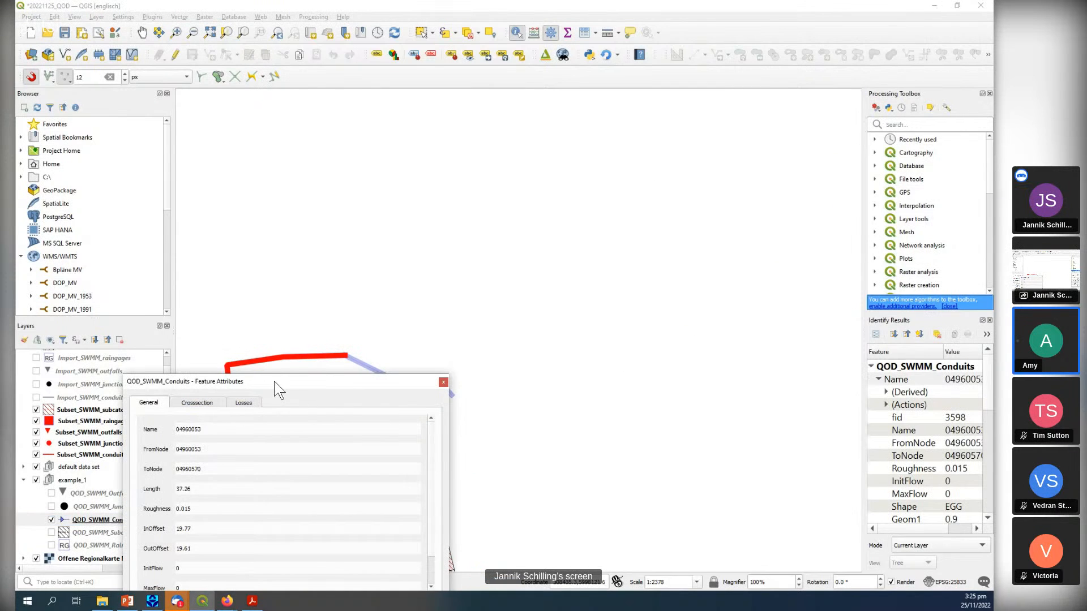
left_click_drag(275, 382, 546, 191)
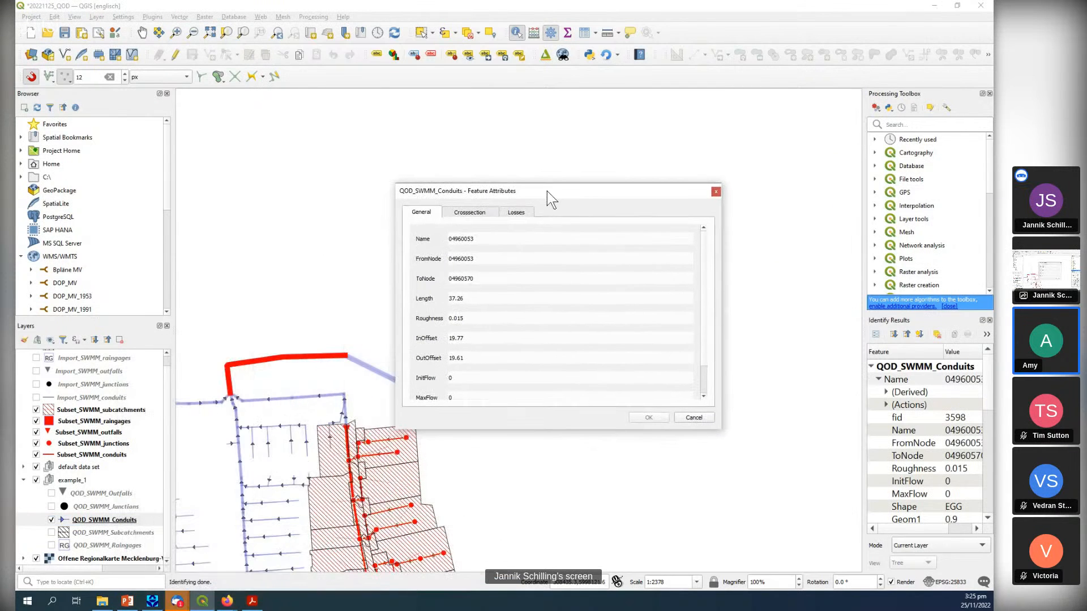
left_click(481, 212)
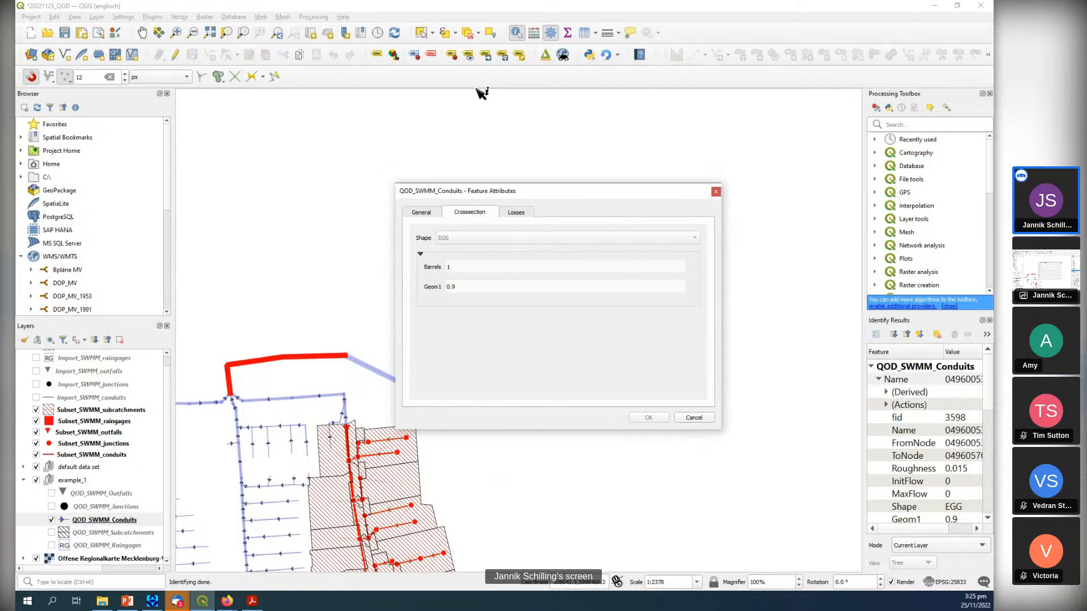
Try the IRREGULAR cross-section shape on the identified conduit in edit mode, discarding the change and ending the layer's editing.
left_click(175, 55)
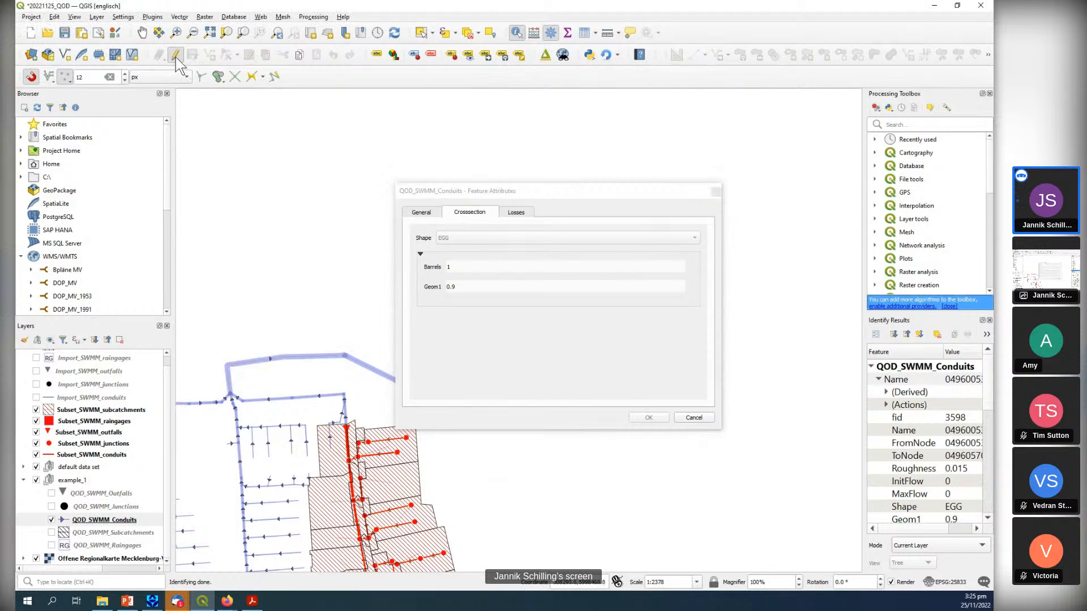
left_click(475, 236)
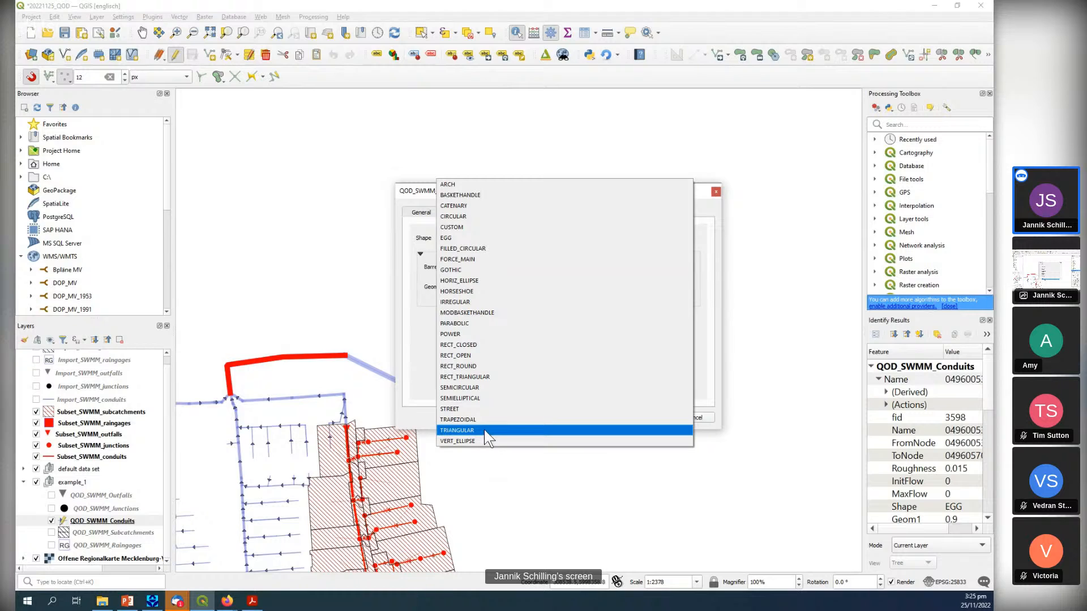
left_click(461, 301)
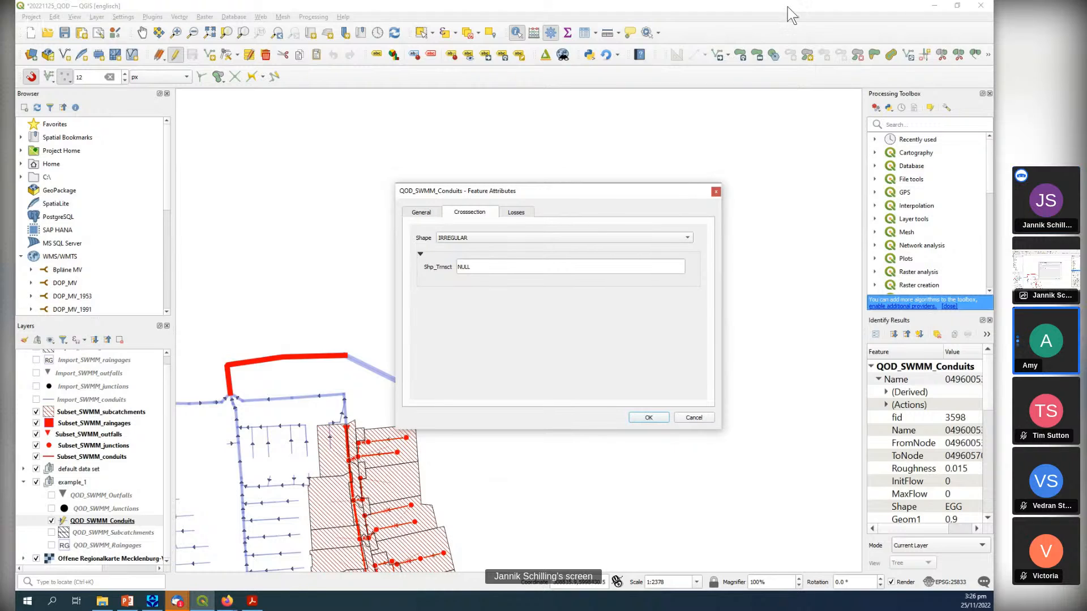
left_click(716, 192)
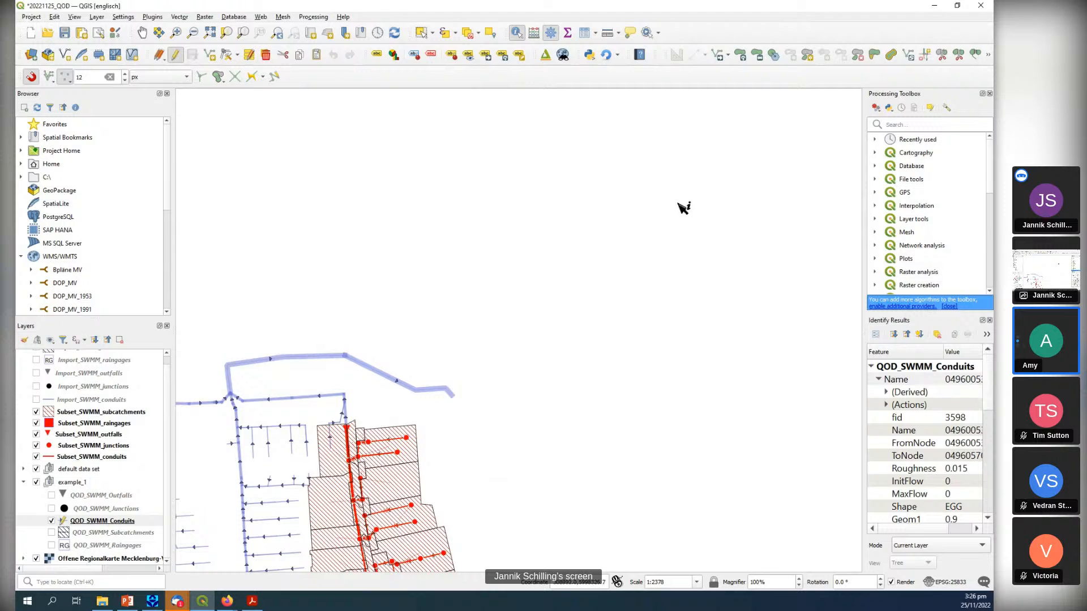
scroll(654, 224, "down", 1)
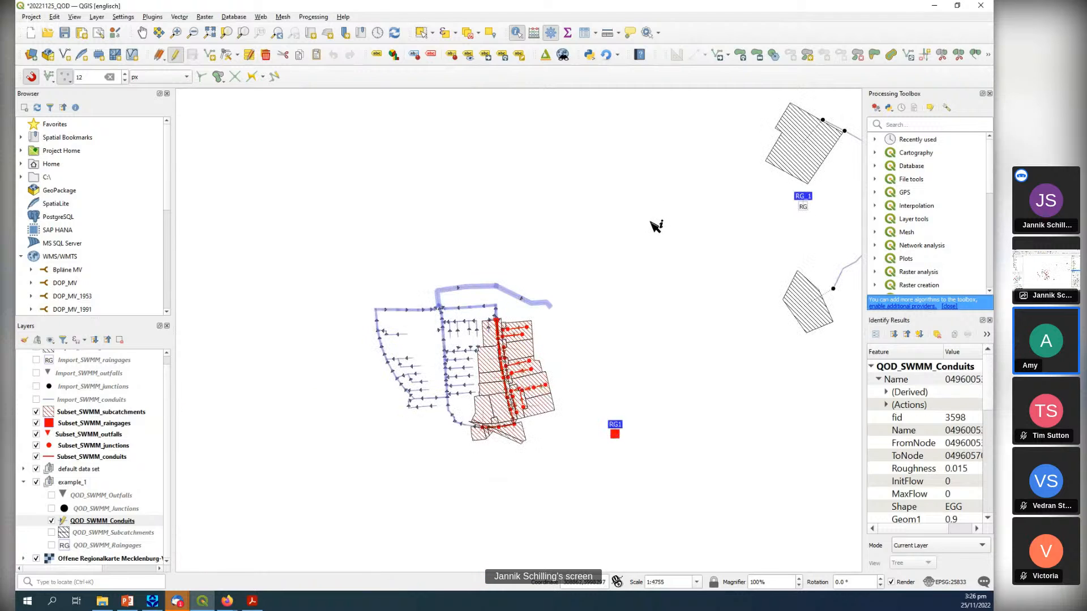
left_click_drag(680, 235, 585, 251)
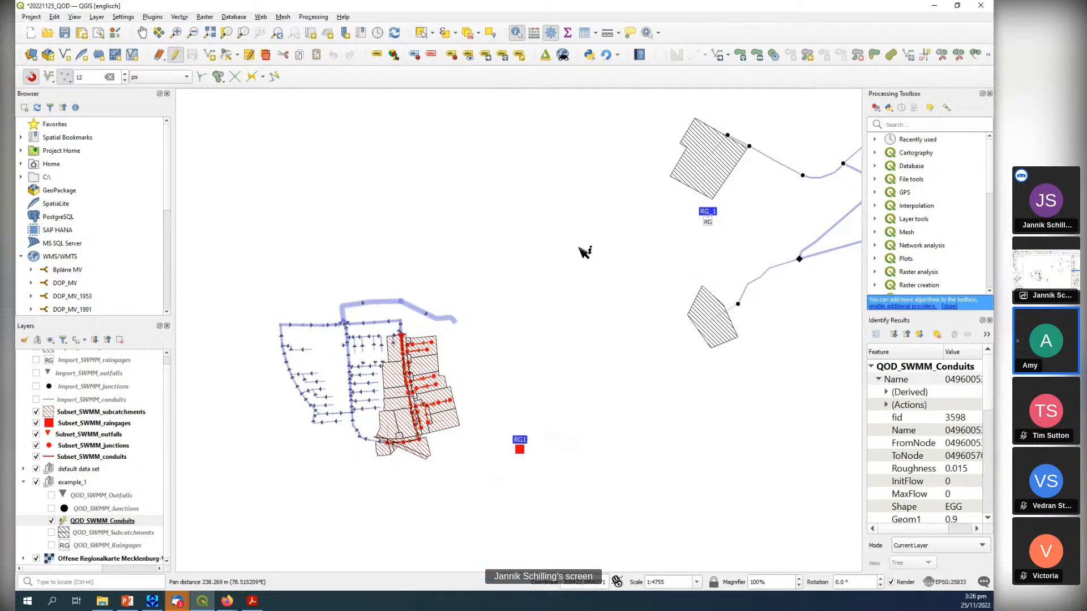
left_click(176, 56)
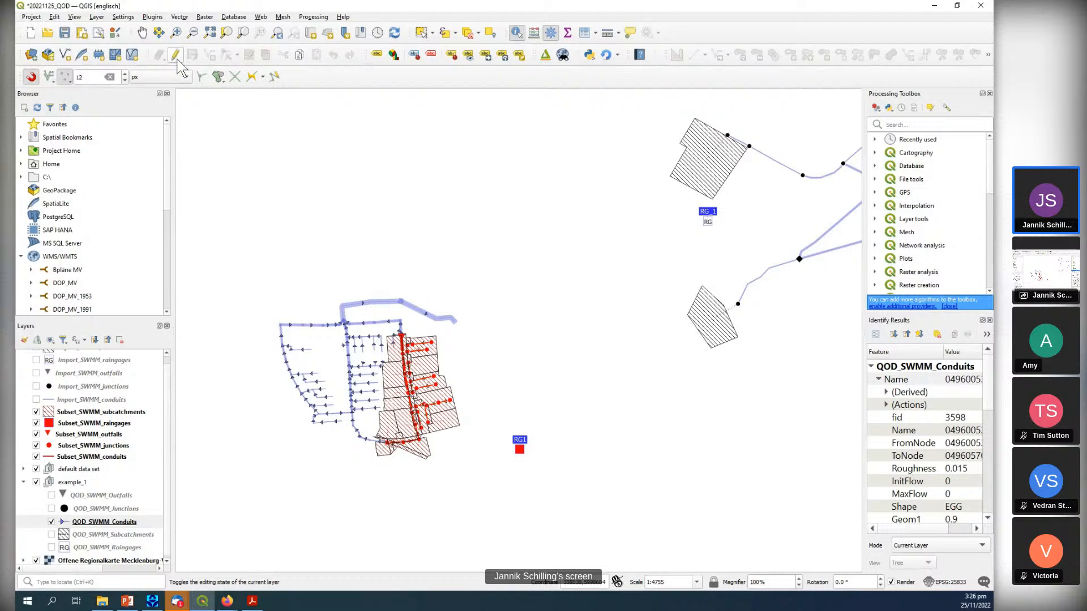
View the Generate SWMM inp details among the installed plugins and try to open the plugin's homepage.
left_click(158, 17)
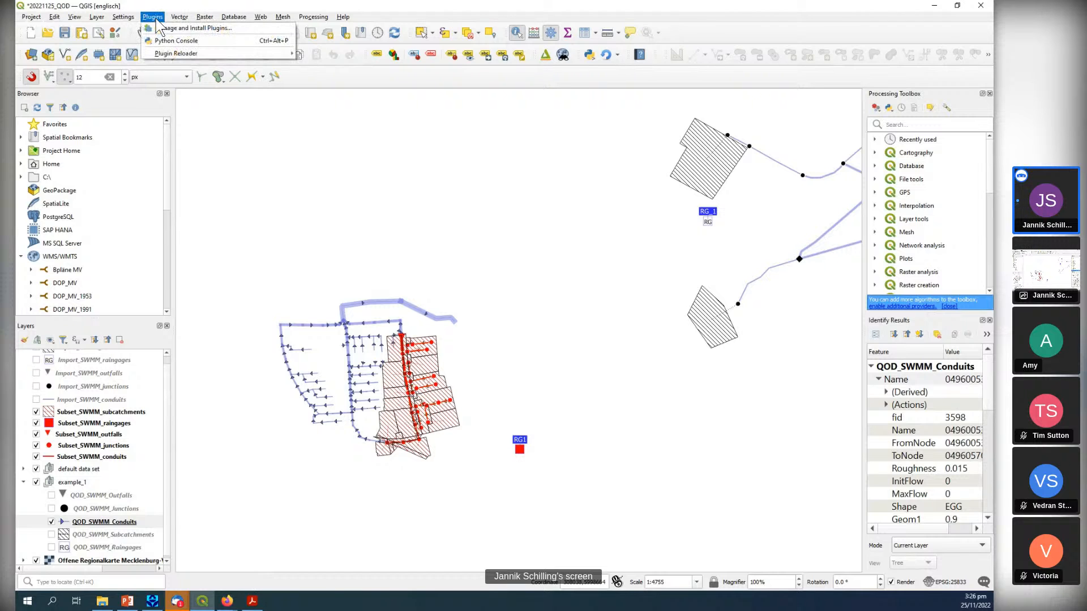
left_click(163, 29)
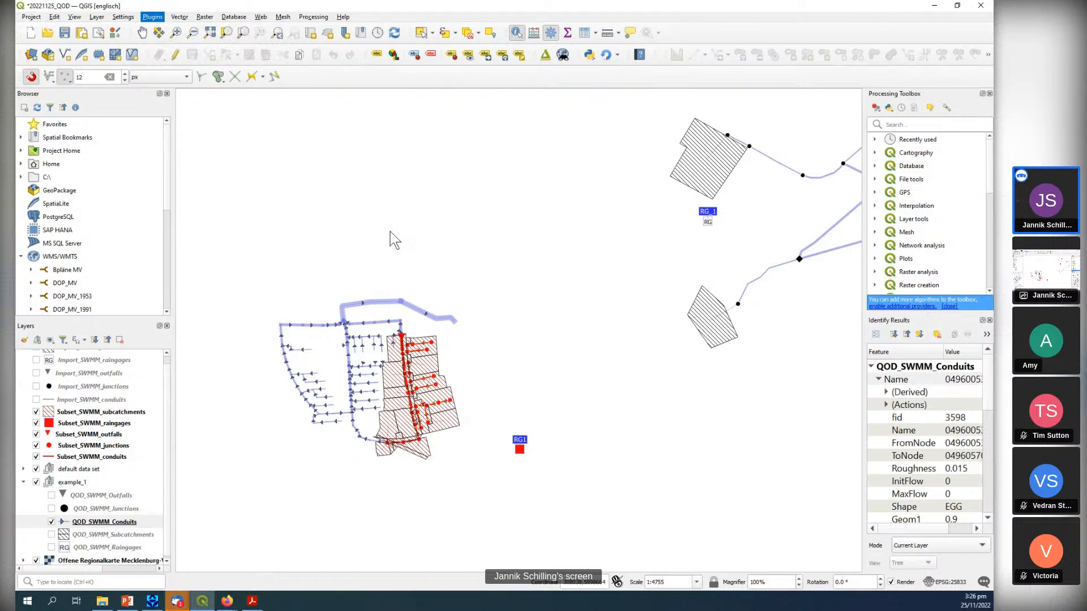
left_click(393, 180)
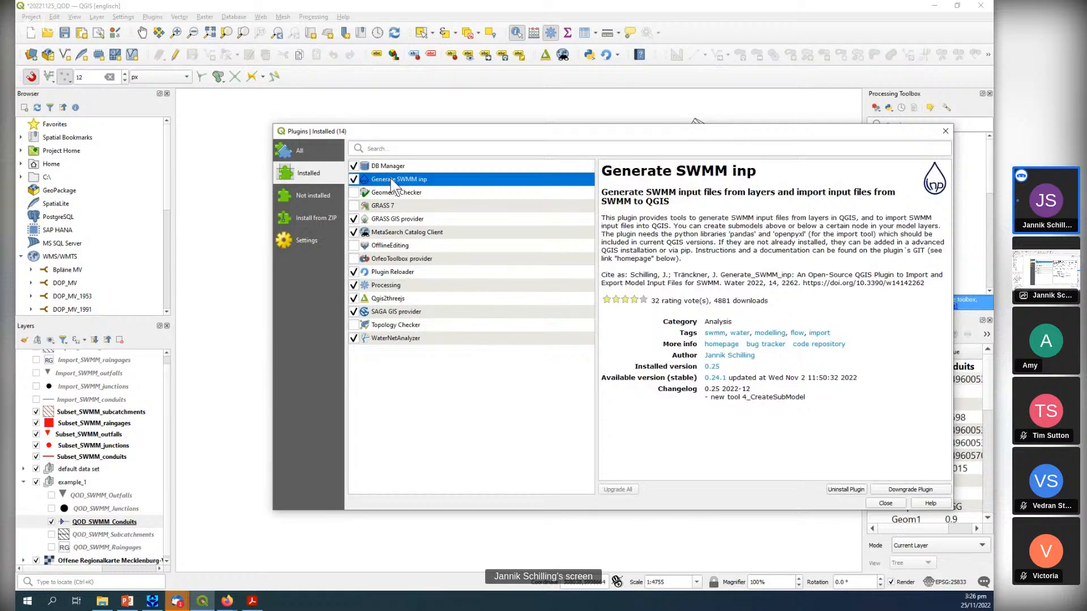
left_click(722, 358)
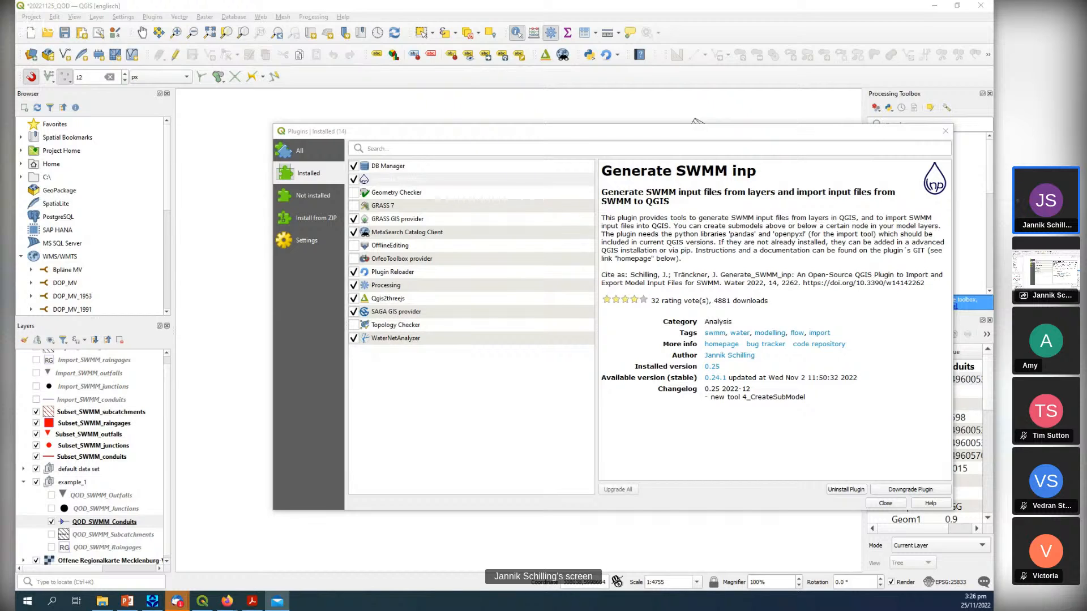
key("alt+F4")
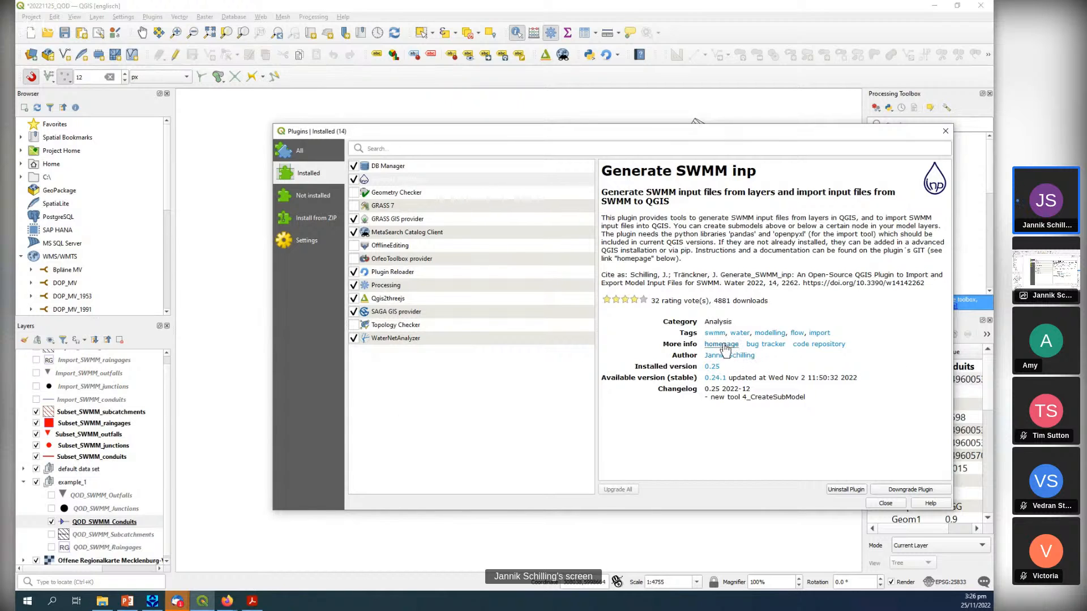
left_click(945, 132)
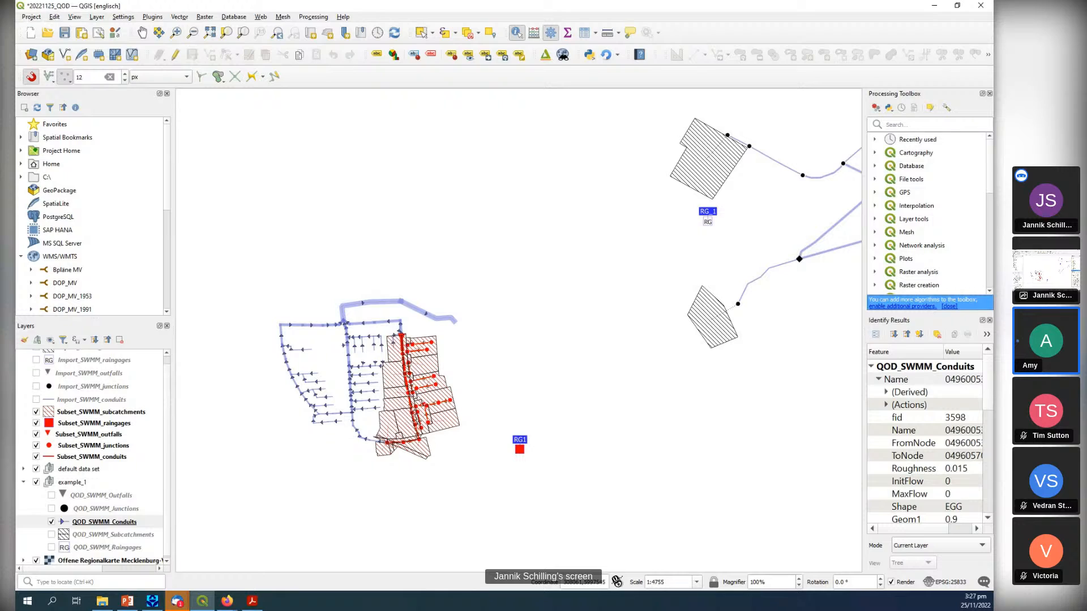
Temporarily hide the Subset_SWMM_subcatchments and Subset_SWMM_raingages layers, restoring their visibility.
key("alt+Tab")
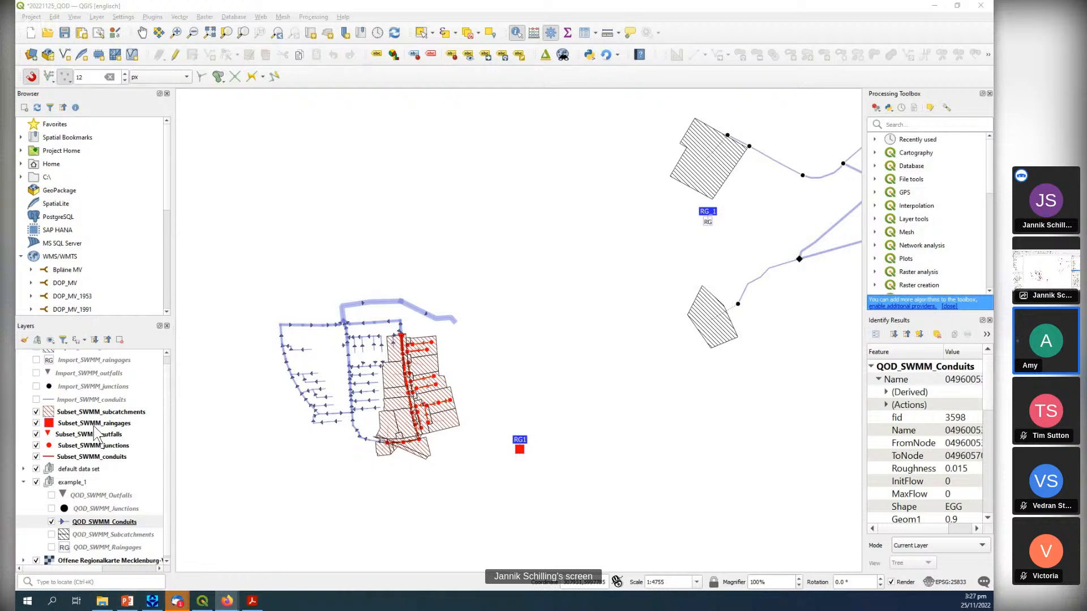
left_click(36, 412)
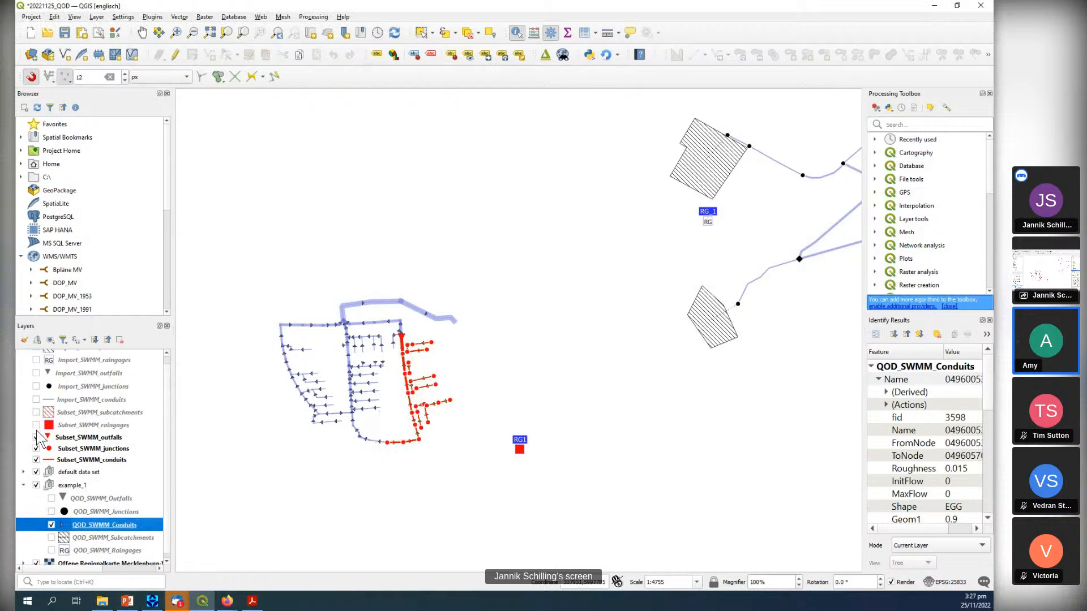
left_click(36, 413)
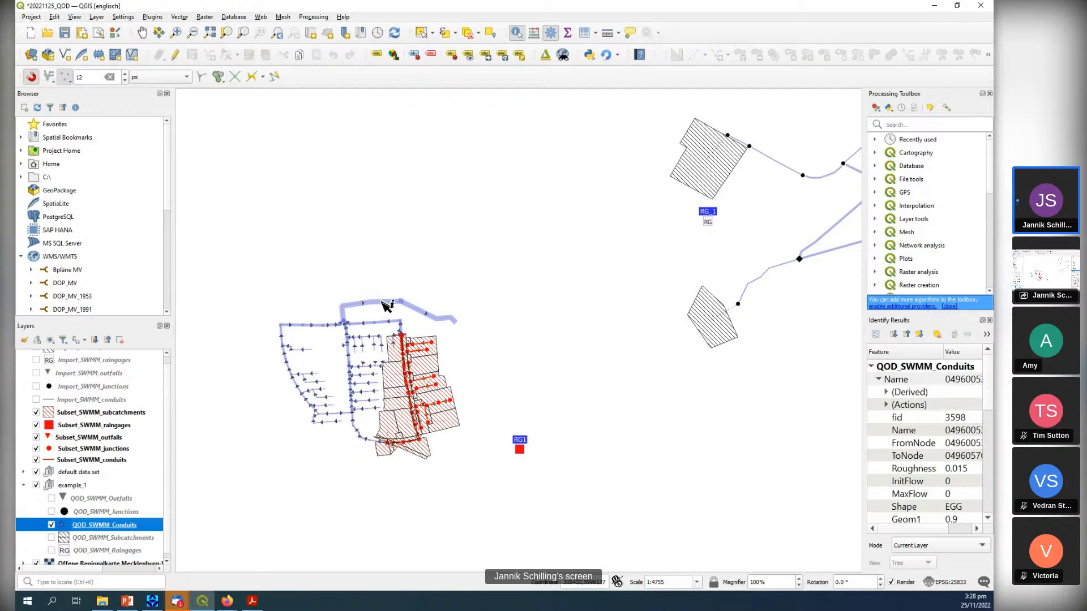
scroll(380, 303, "up", 1)
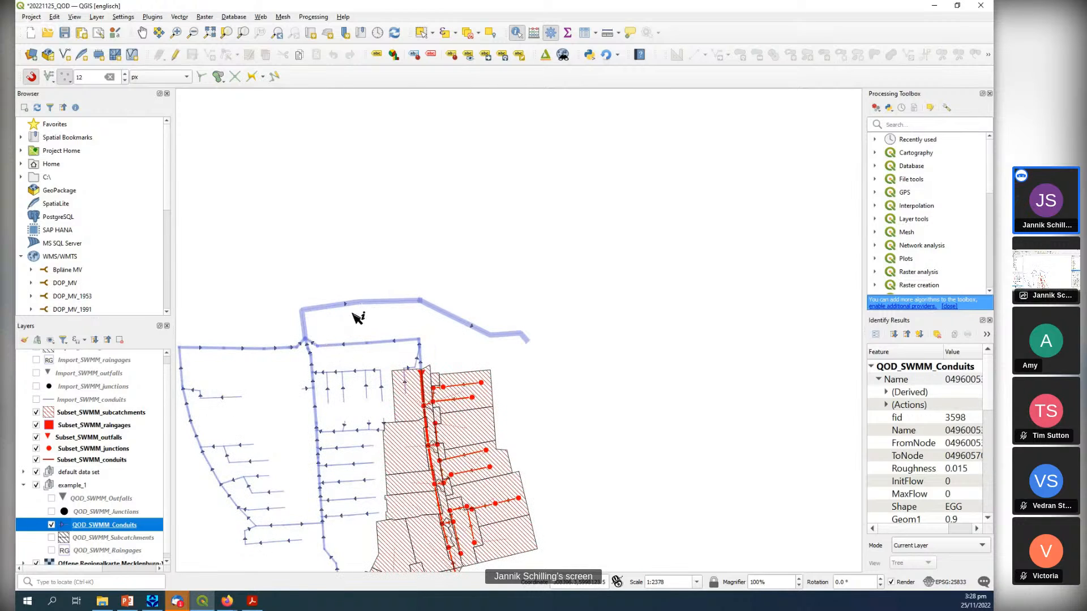
scroll(504, 327, "down", 1)
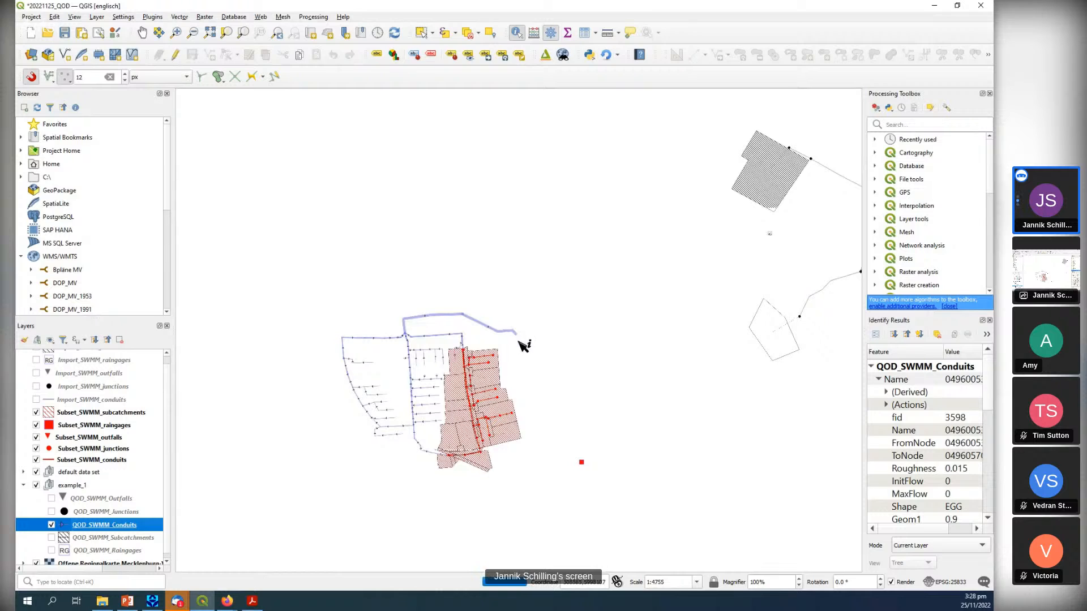
left_click_drag(549, 309, 470, 244)
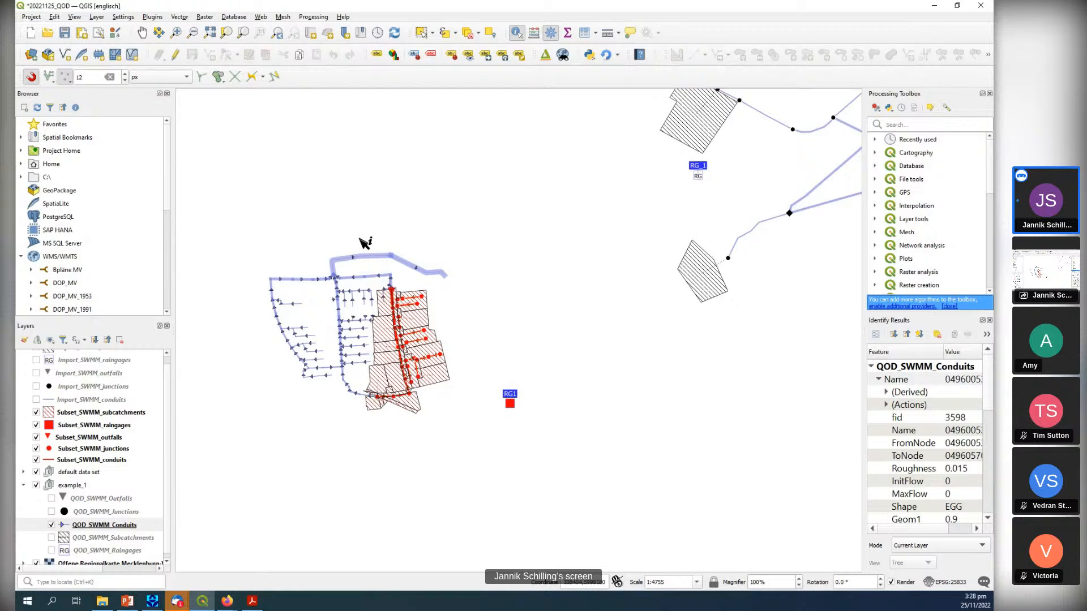
scroll(389, 272, "up", 1)
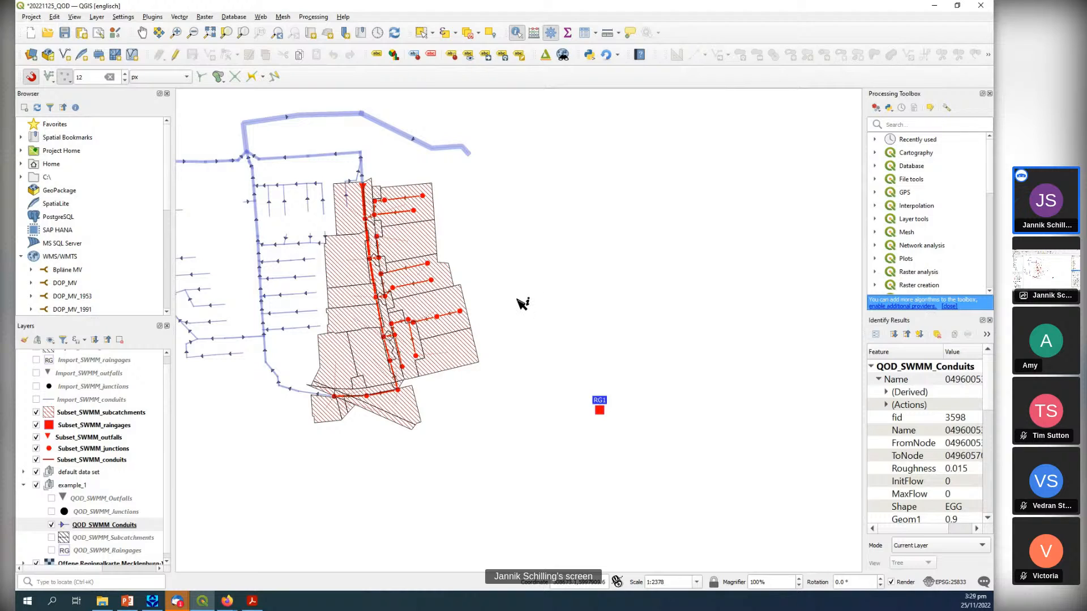
left_click_drag(512, 280, 577, 331)
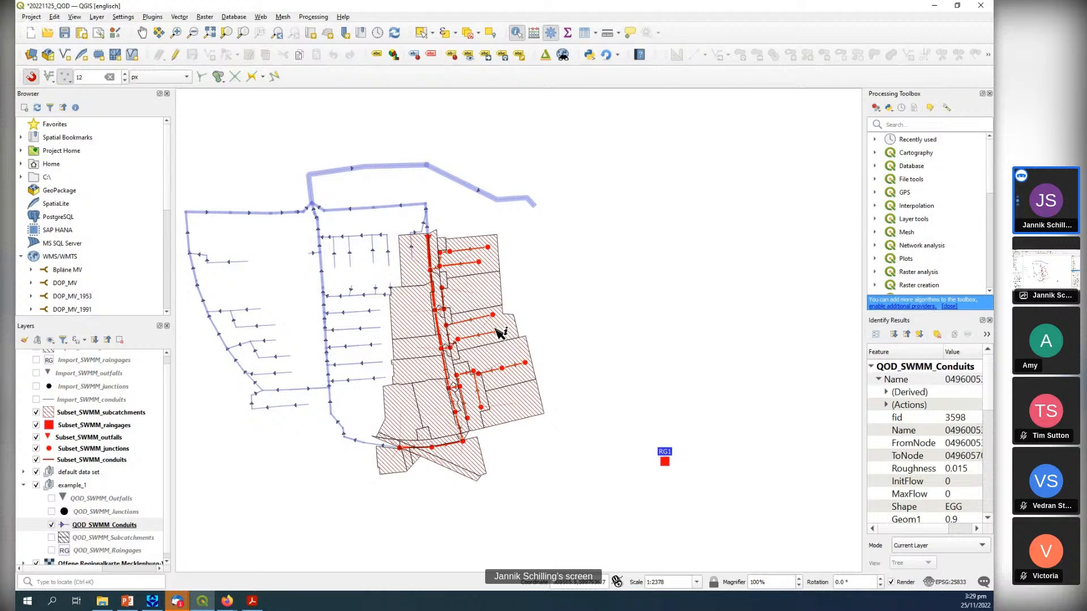
View the general and infiltration attributes of the southeastern subcatchment in the Subset_SWMM_subcatchments layer.
left_click_drag(501, 333, 536, 320)
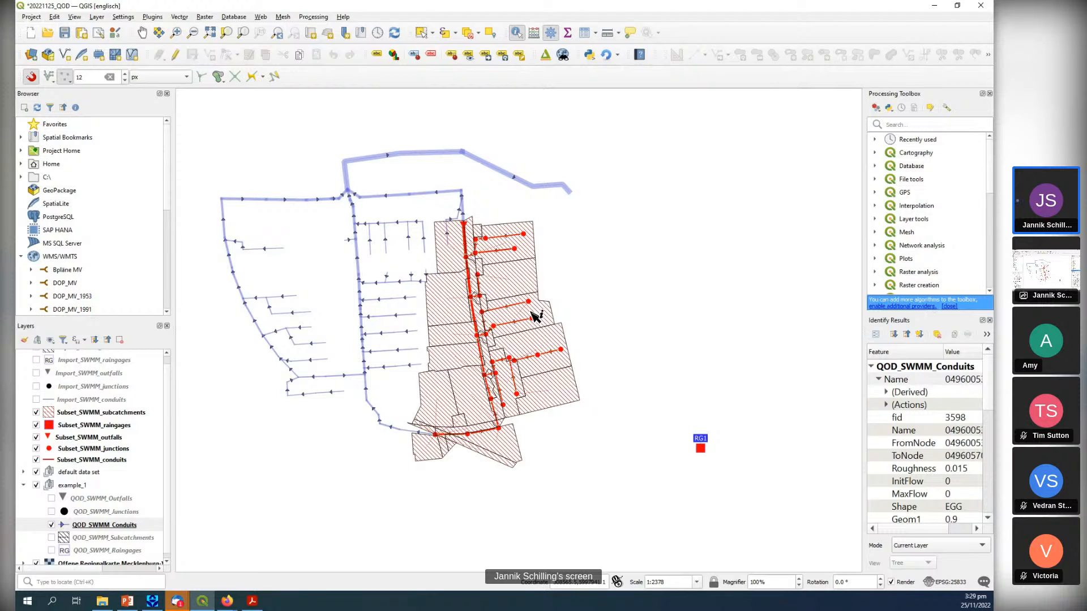
left_click(135, 416)
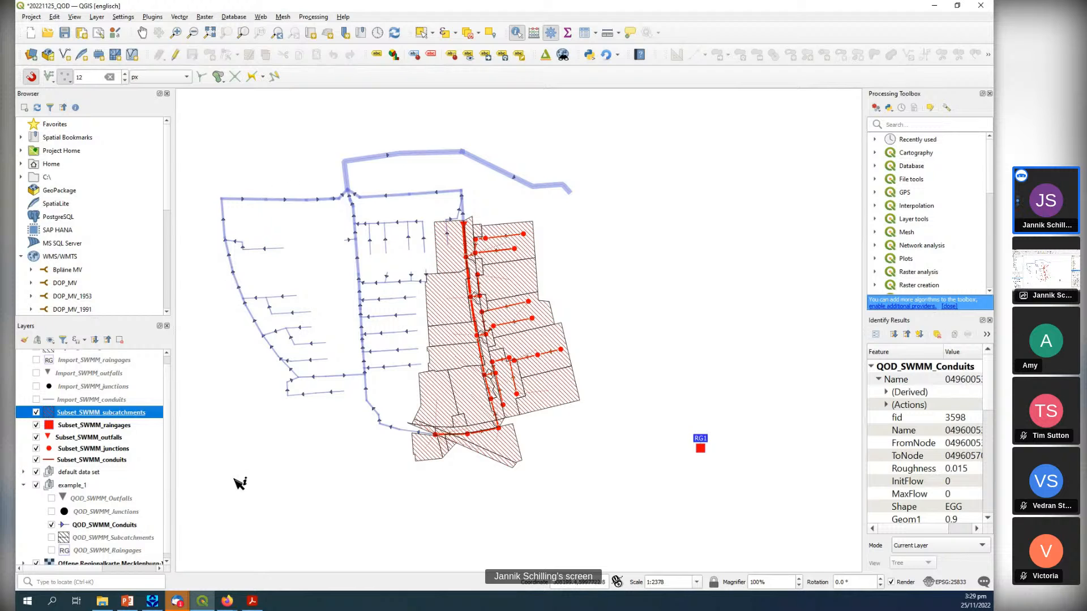
left_click(155, 604)
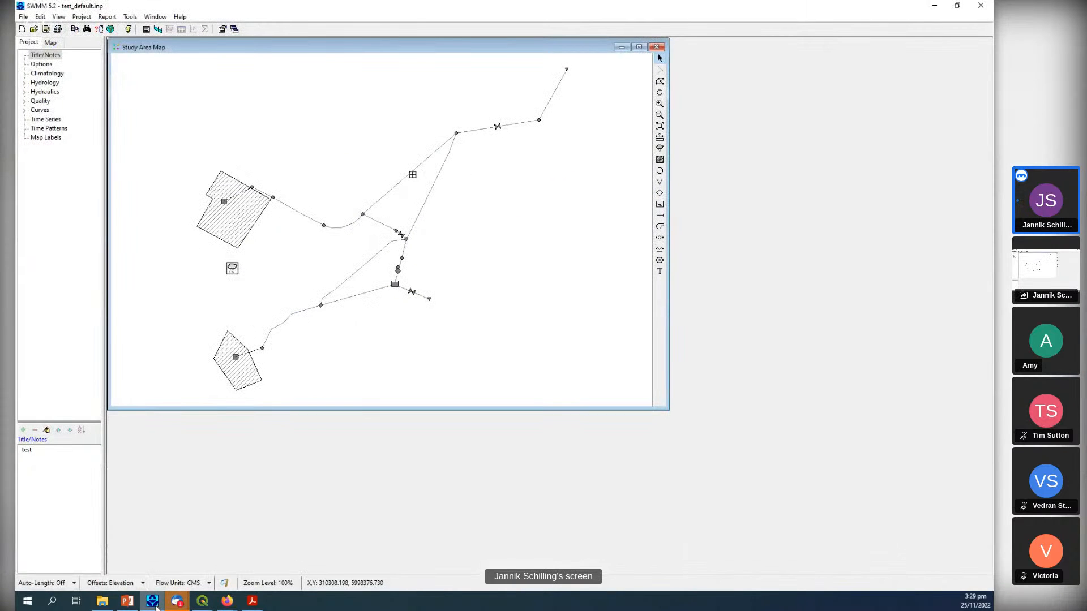
left_click(156, 605)
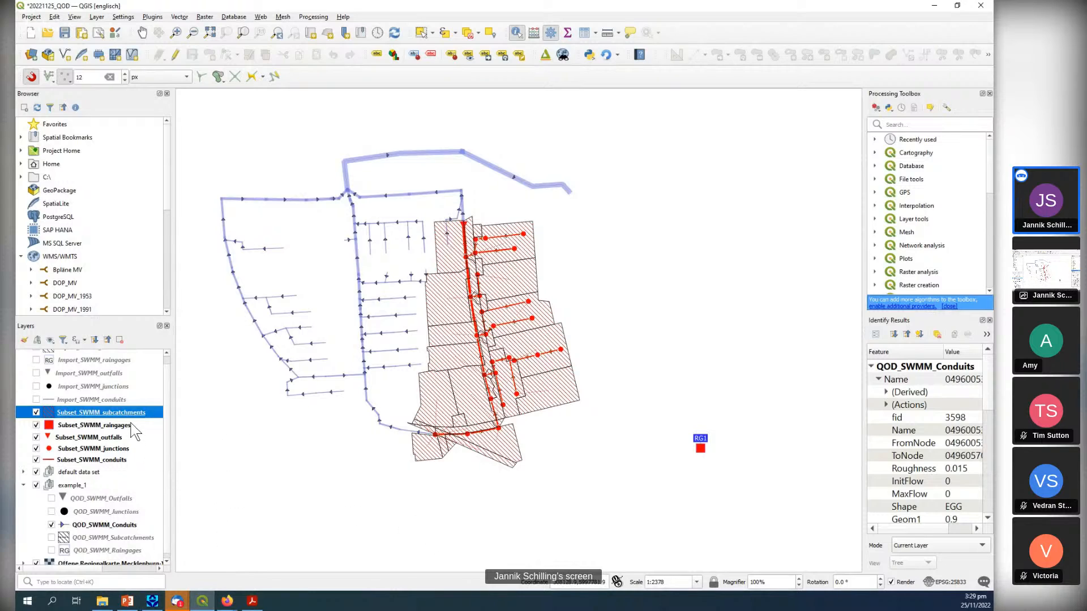
left_click(551, 389)
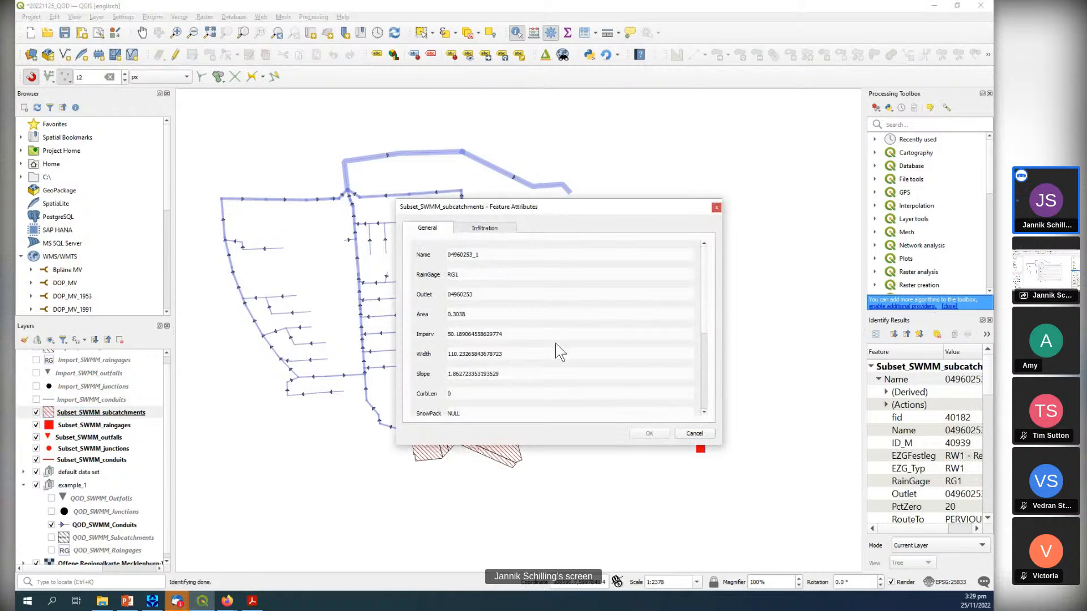
left_click(502, 230)
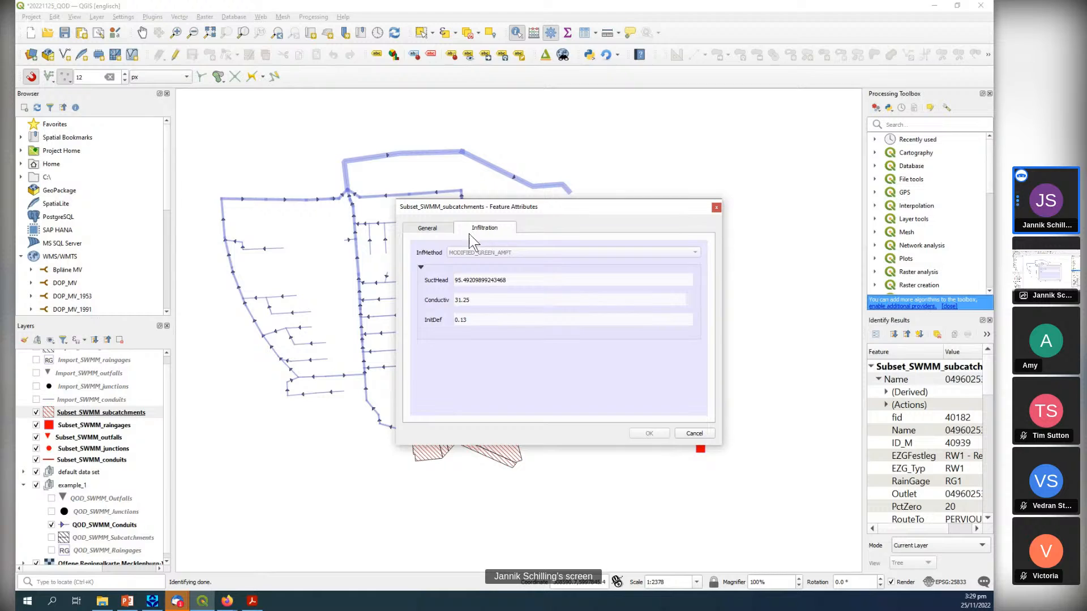
left_click(437, 230)
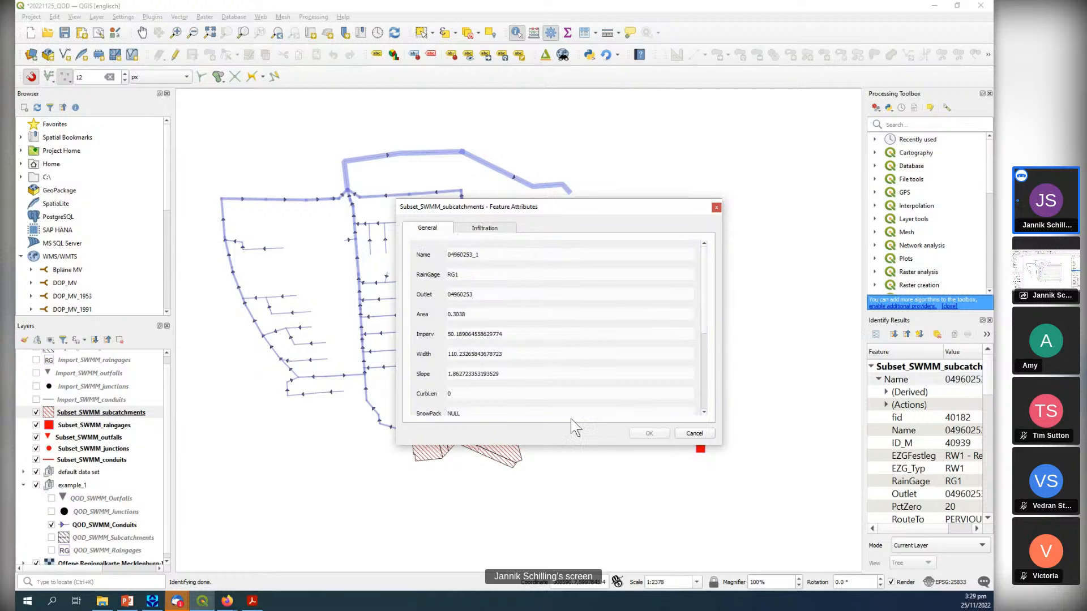
left_click_drag(559, 446, 558, 541)
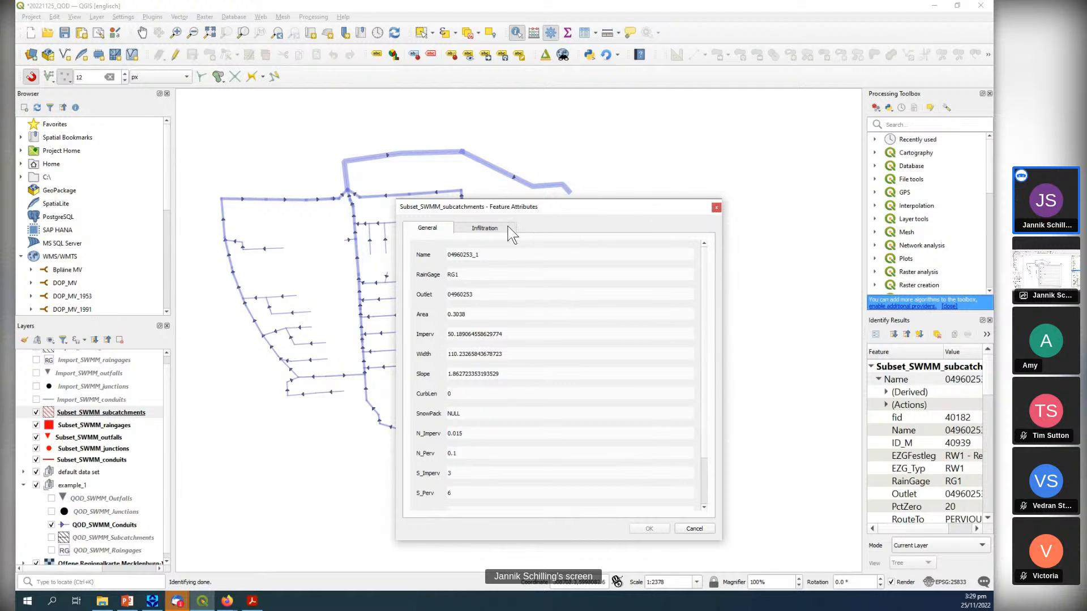
left_click(716, 208)
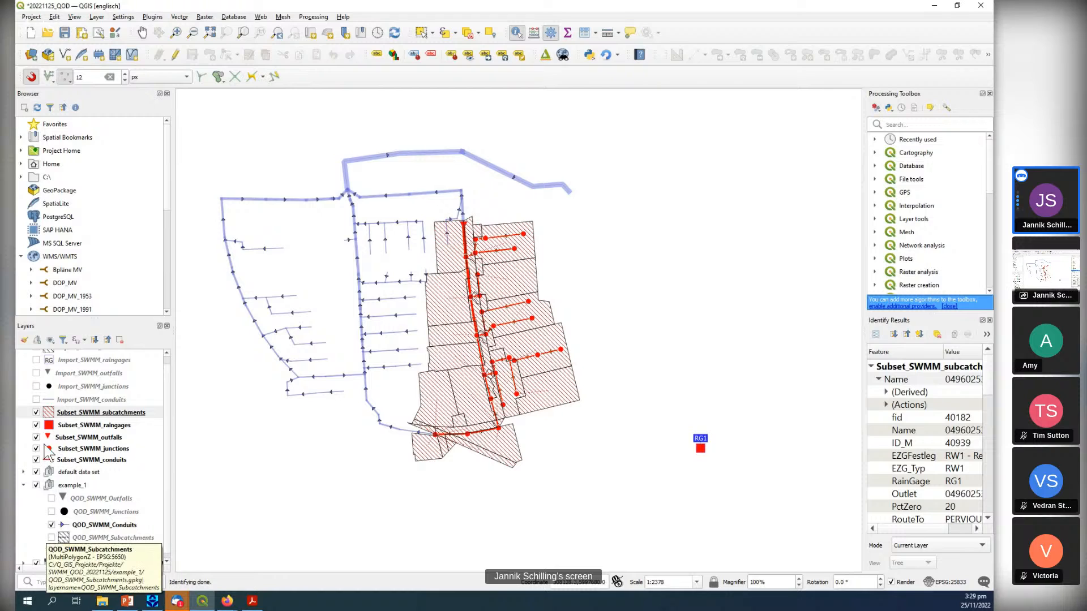
Put the Subset_SWMM_subcatchments layer in edit mode and try the CURVE_NUMBER infiltration method on the southeastern subcatchment.
left_click(562, 396)
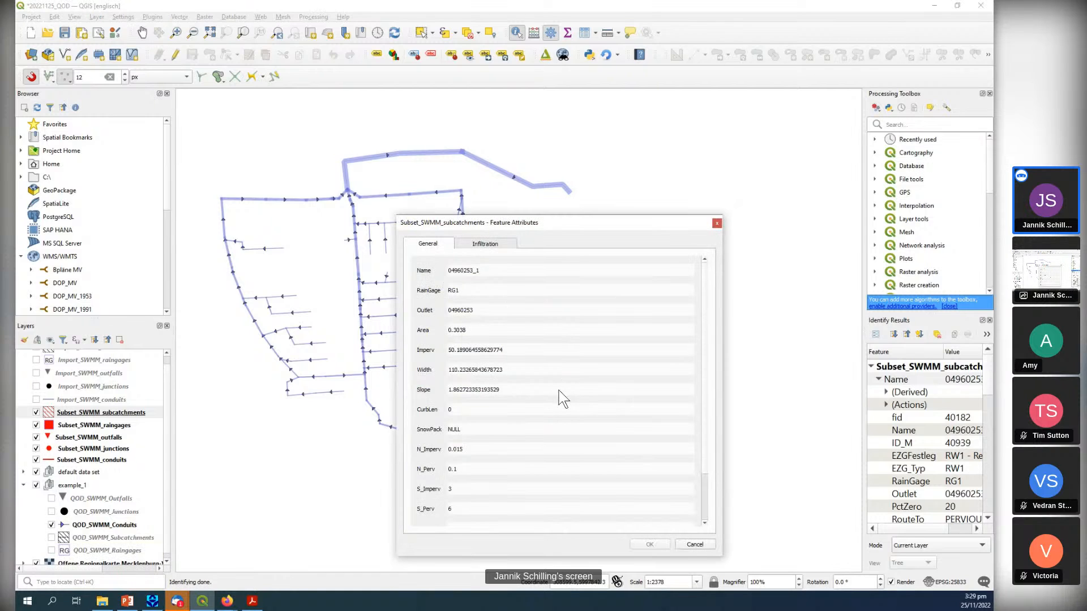
left_click_drag(586, 224, 588, 133)
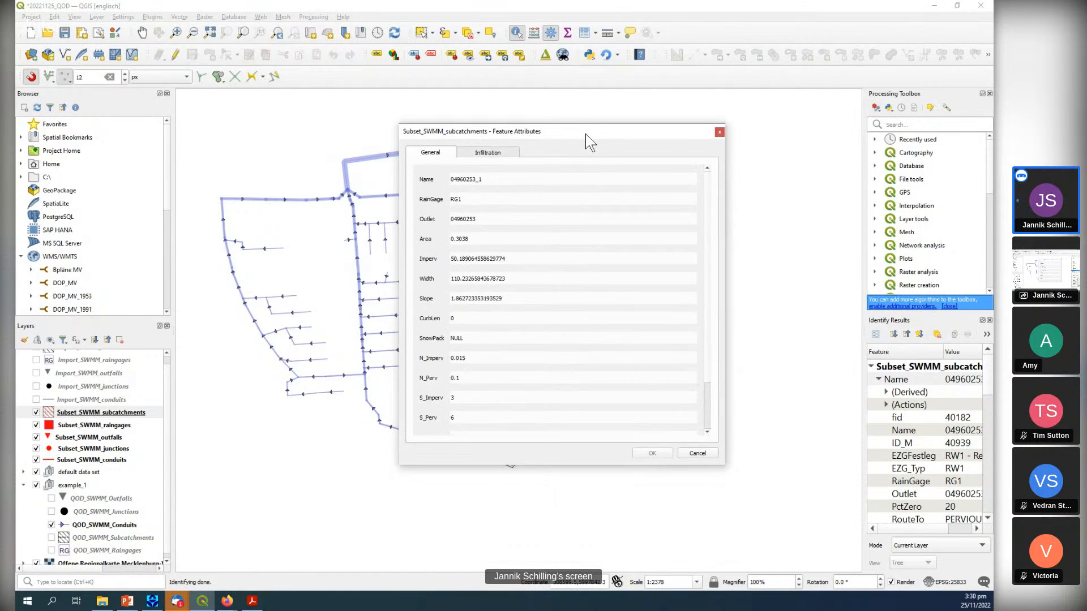
left_click(506, 153)
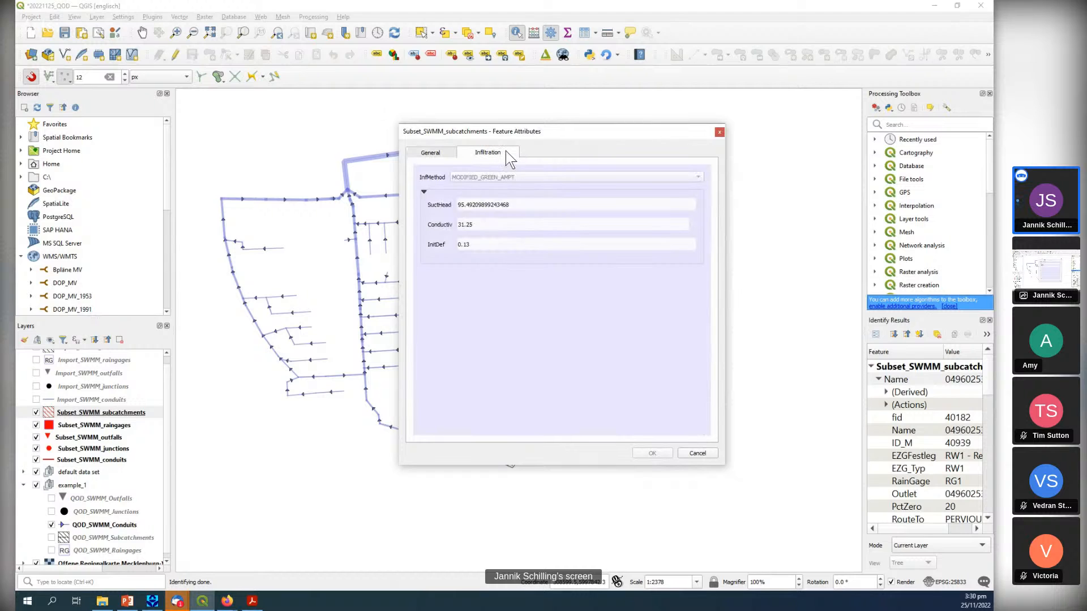
left_click(174, 52)
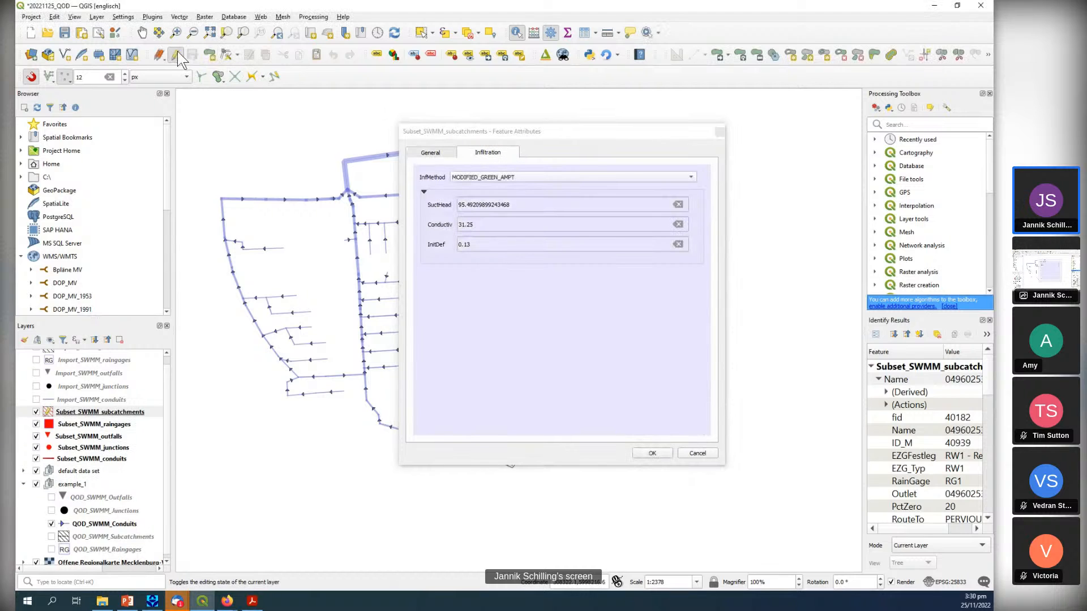
left_click(465, 178)
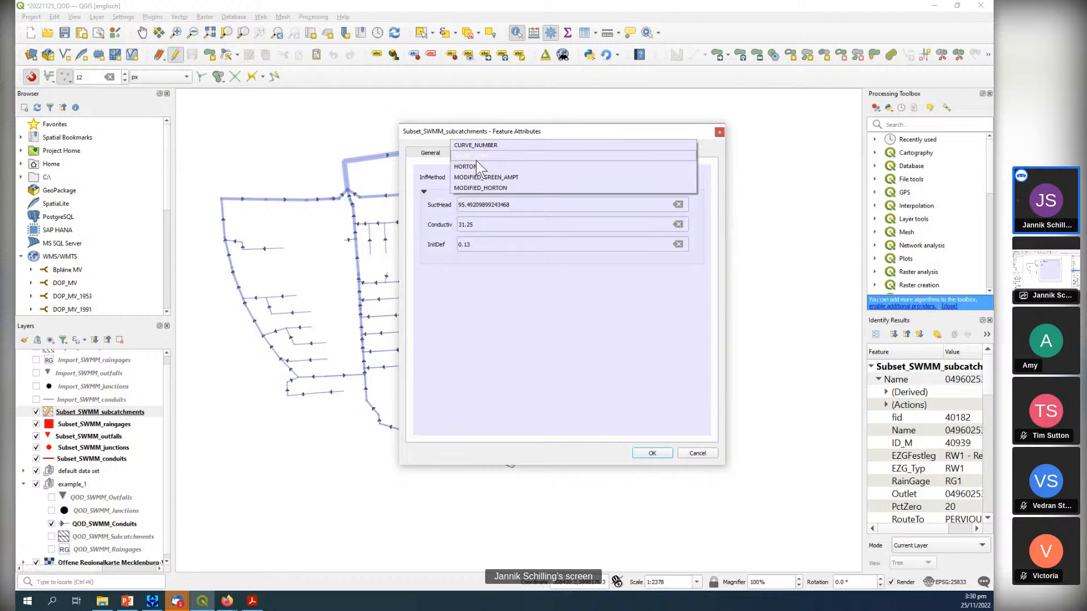
left_click(476, 161)
left_click(480, 175)
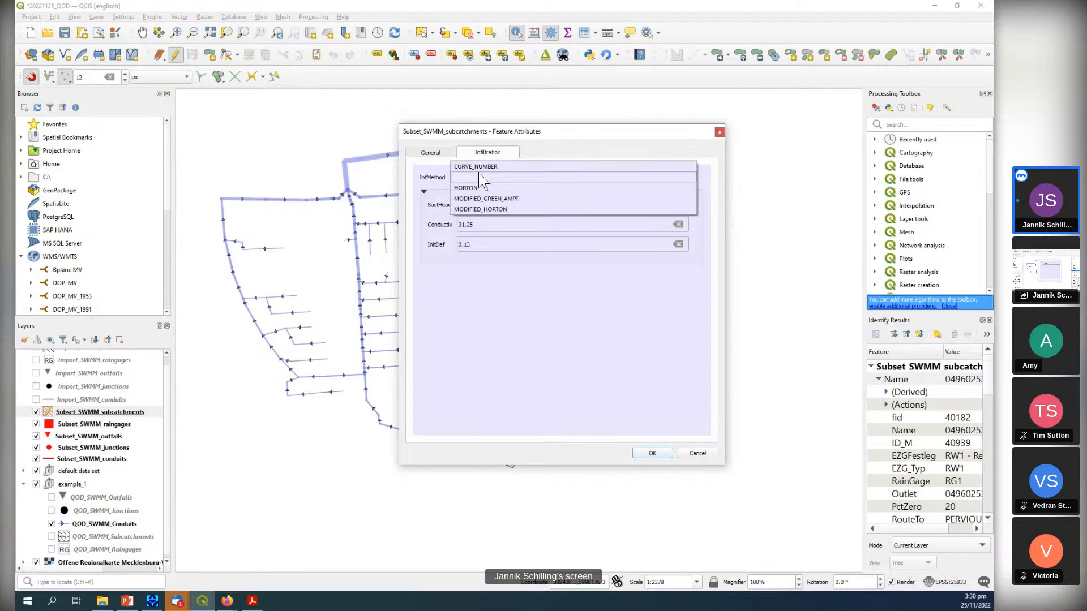
left_click(478, 168)
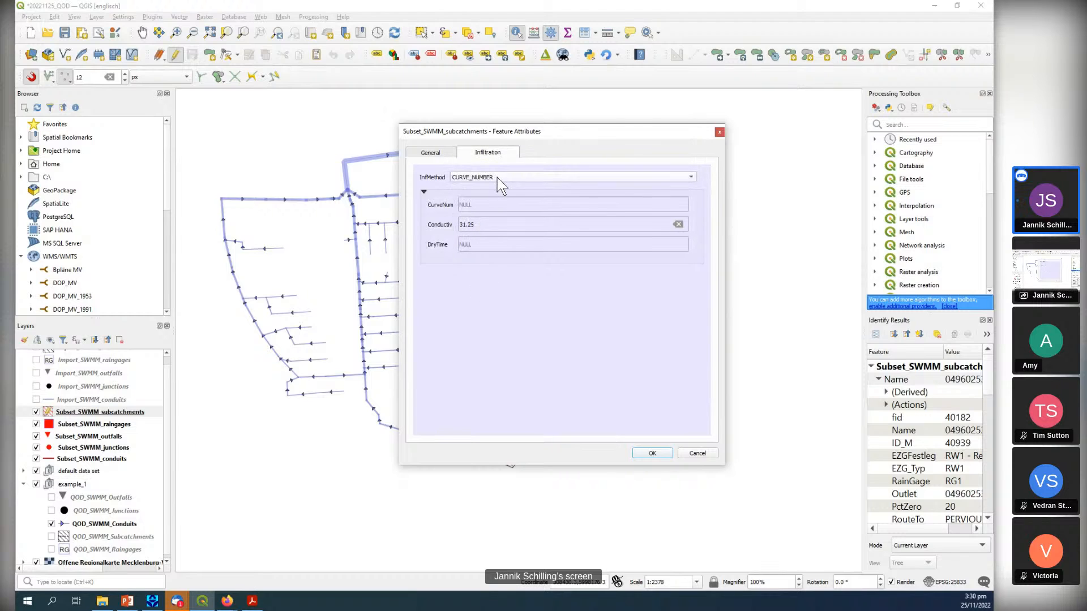
Restore the subcatchment's infiltration method to MODIFIED_GREEN_AMPT and end the layer's editing.
left_click(496, 178)
left_click(489, 210)
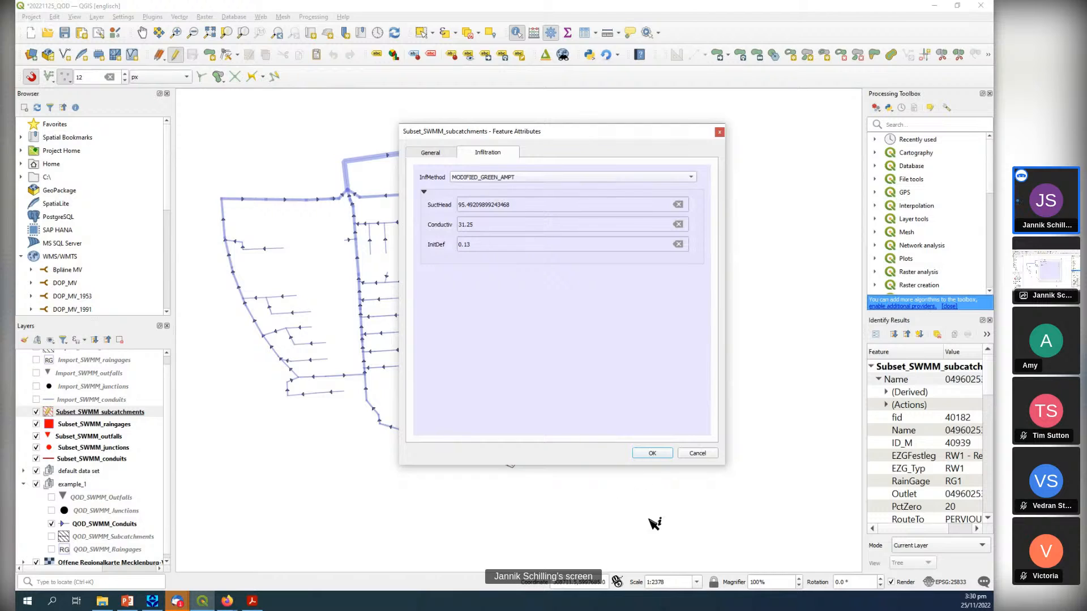
left_click(651, 454)
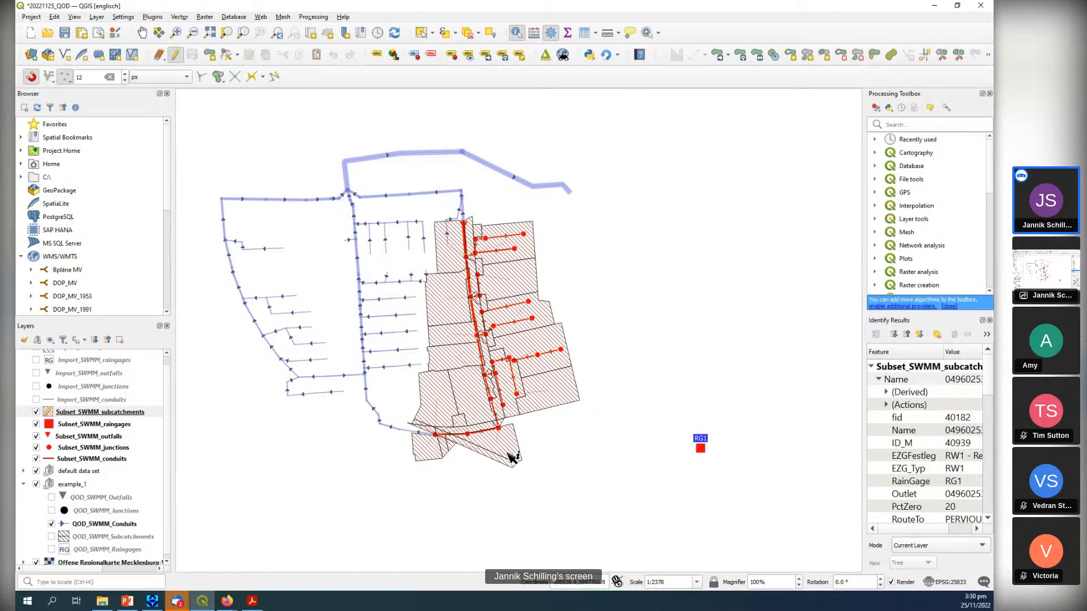
left_click(175, 55)
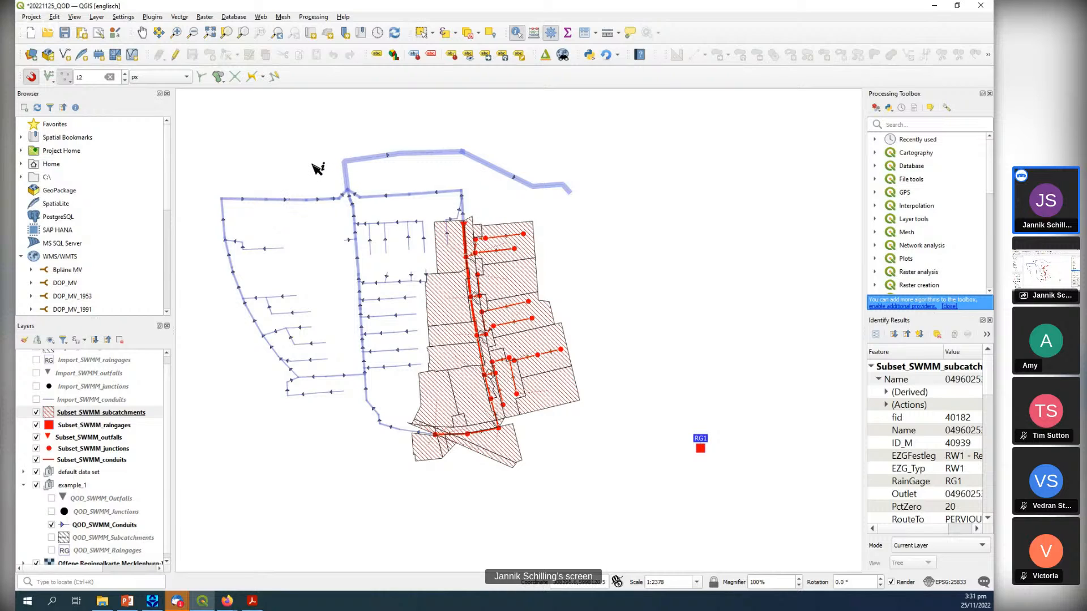
left_click_drag(317, 168, 329, 173)
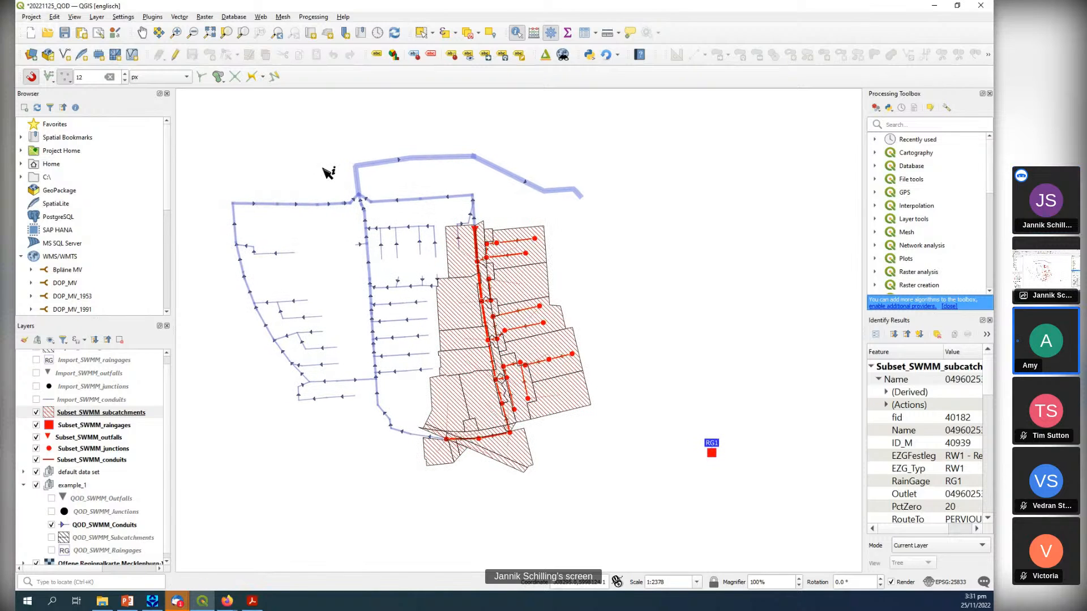